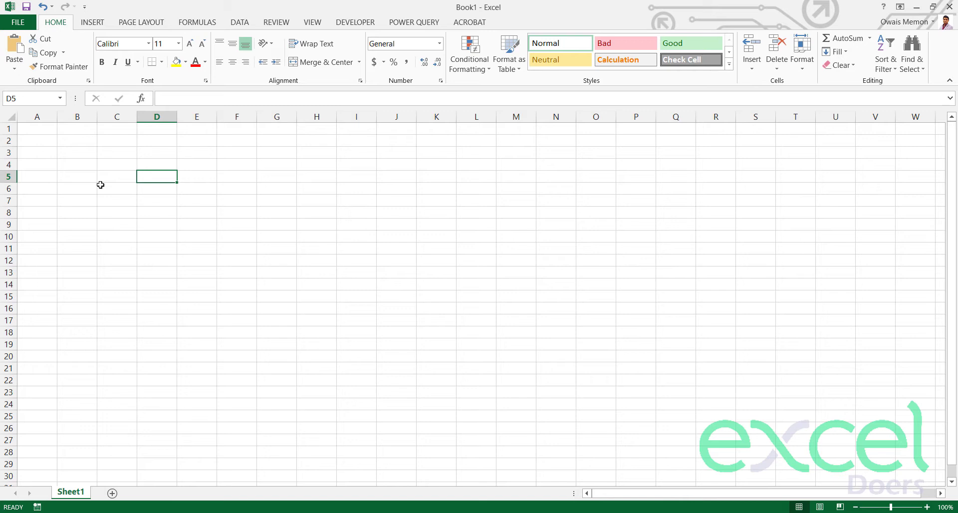
Step: Enter the heading 'Project Description' in D4, widen column D to fit, and bold it
key(Up)
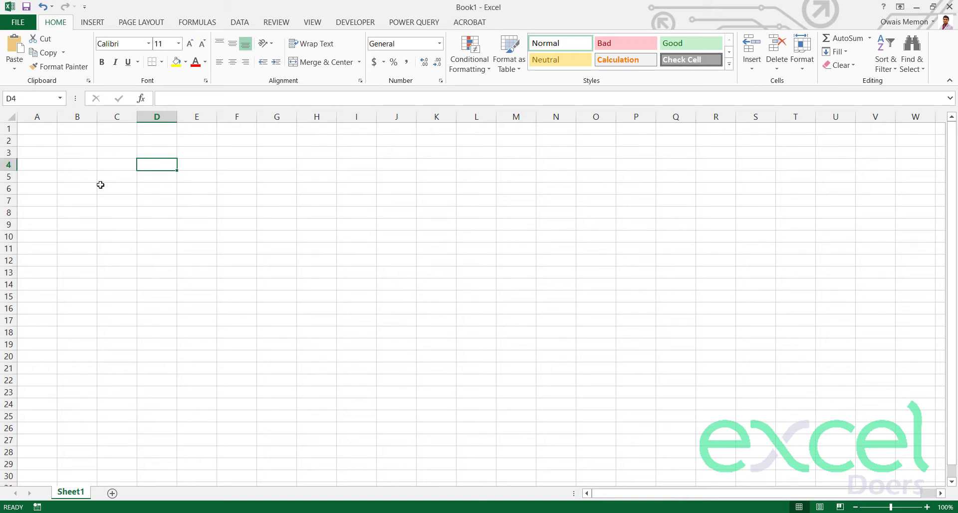
key(Left)
key(Right)
text(Pro)
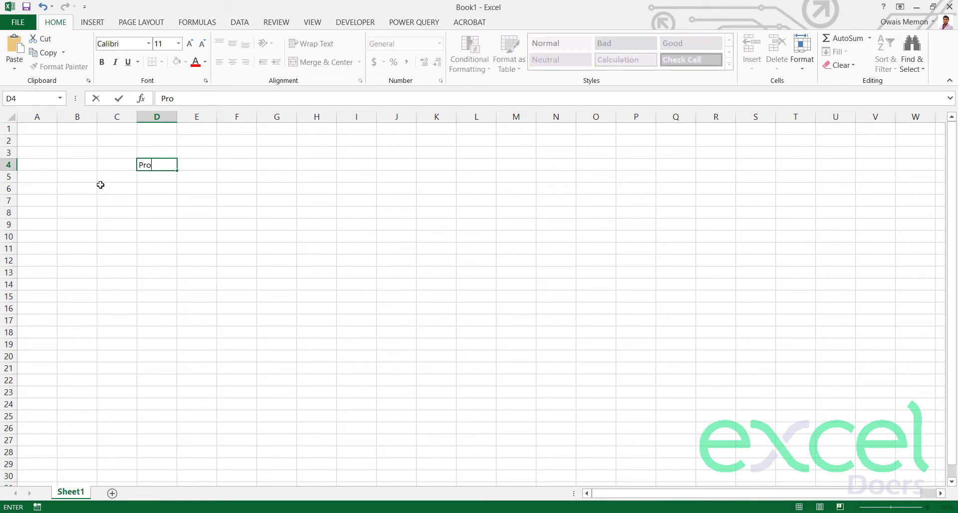
text(ject Description)
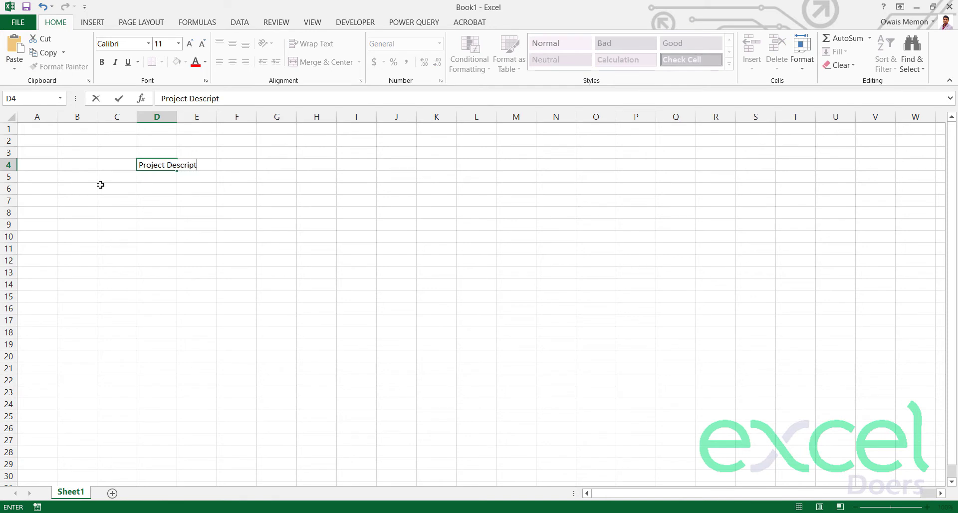
key(Return)
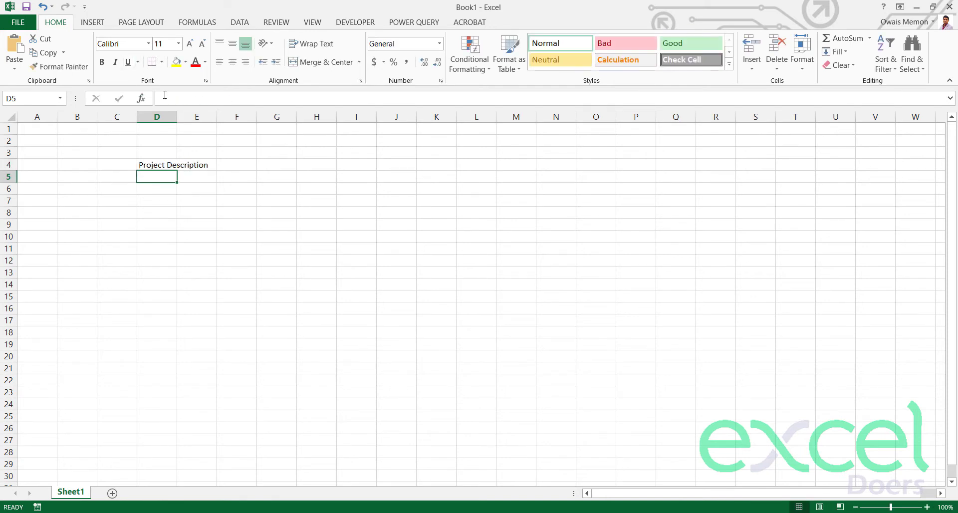
drag(177, 117, 260, 117)
click(224, 163)
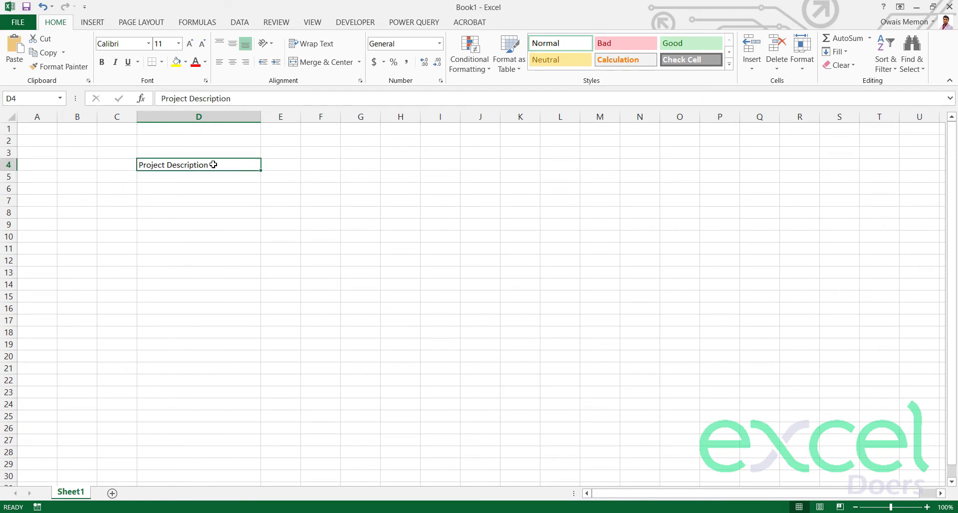
key(ctrl+b)
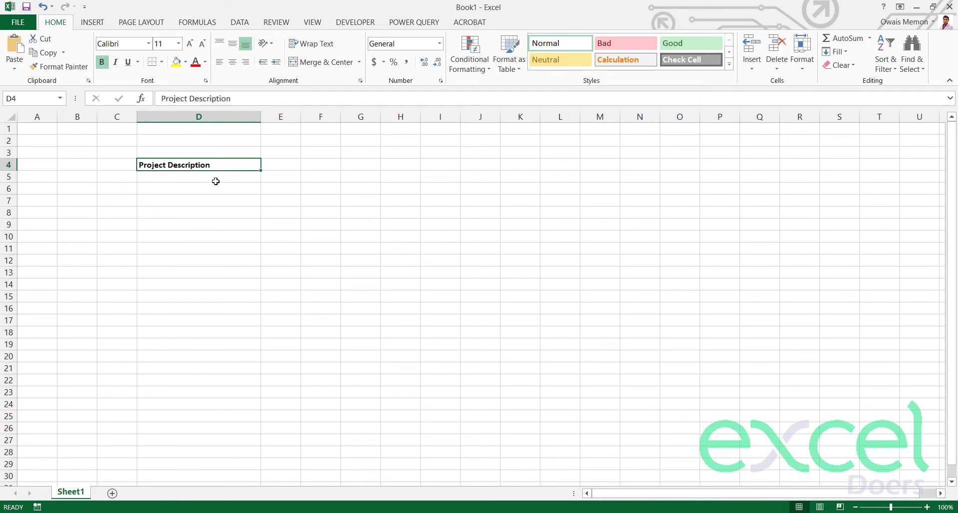
Step: Add 'Project Start Date' in E4 and 'Project End Date' in F4, widening columns E and F
click(275, 162)
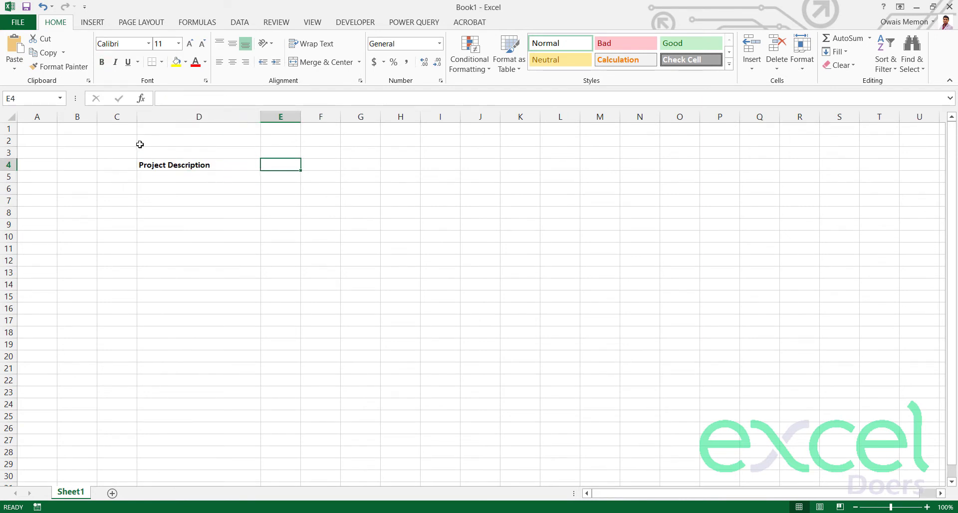
text(Projec)
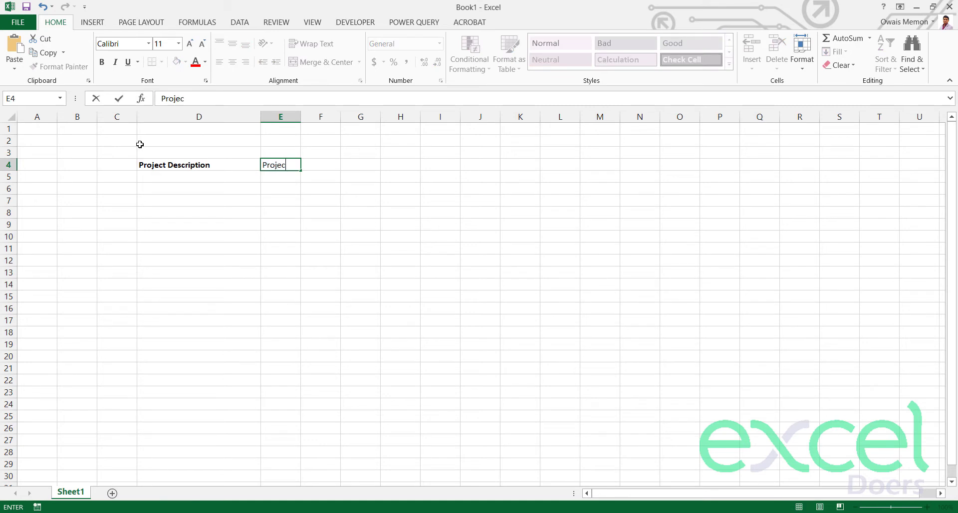
text(t Start Date)
key(ctrl+Return)
key(Return)
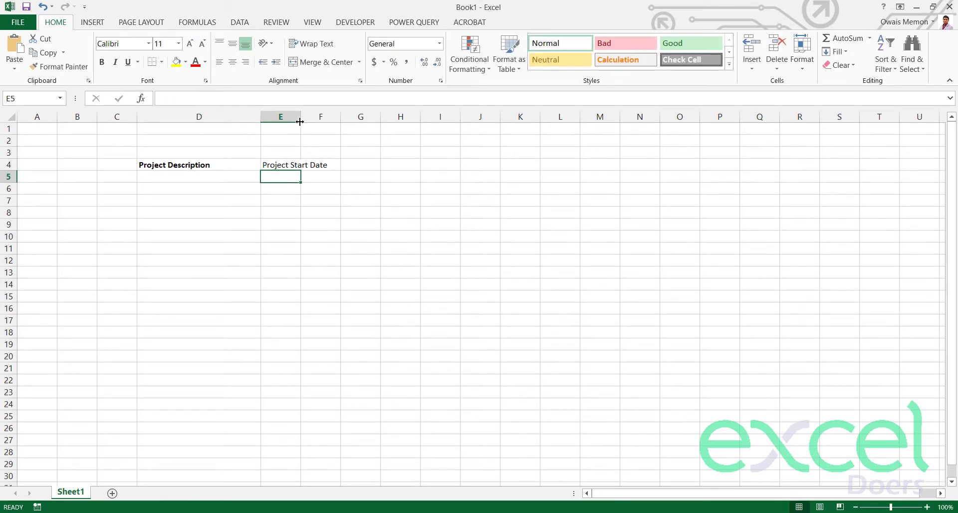
drag(300, 119, 353, 111)
click(266, 165)
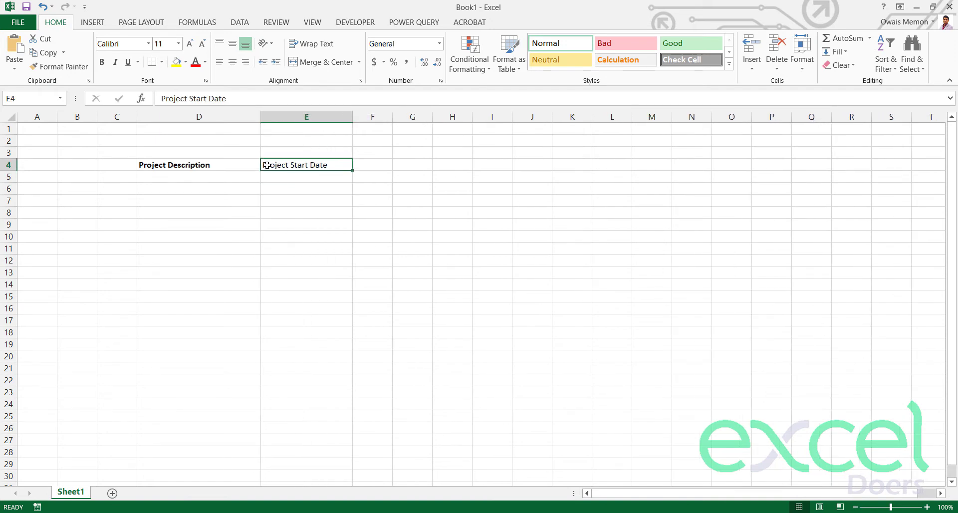
key(Tab)
text(Proj)
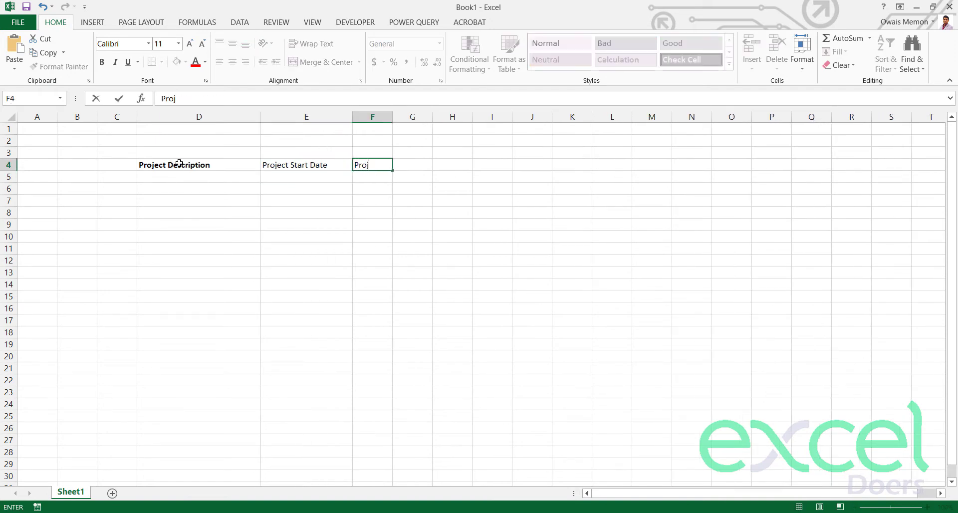
text(ect End Date)
key(Return)
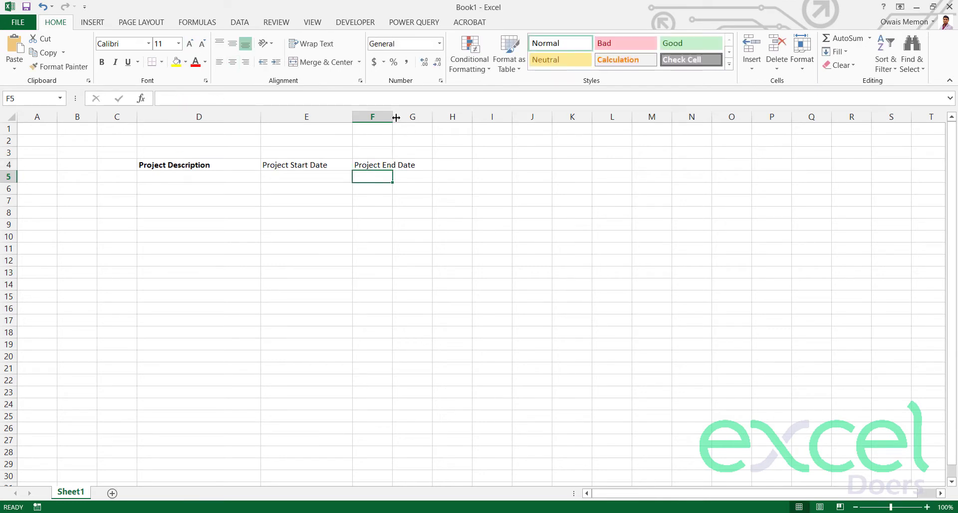
drag(392, 116, 448, 117)
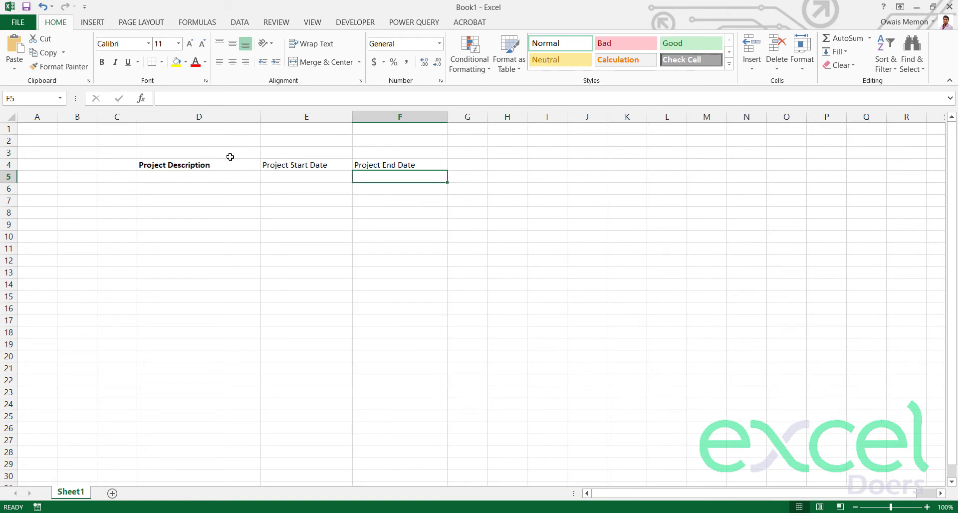
Step: Make the Project Start Date and Project End Date headings in E4:F4 bold
key(Left)
key(Left)
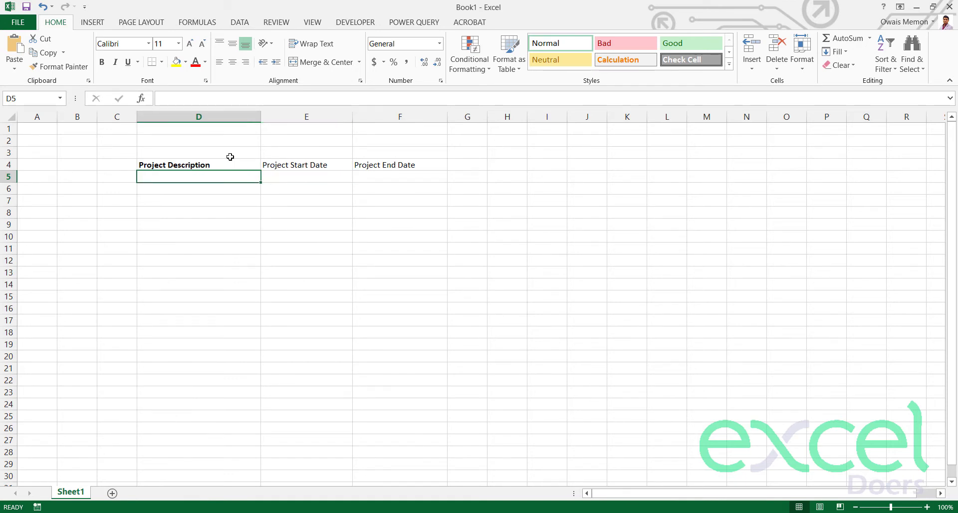
key(Up)
key(Right)
key(shift+Right)
key(ctrl+b)
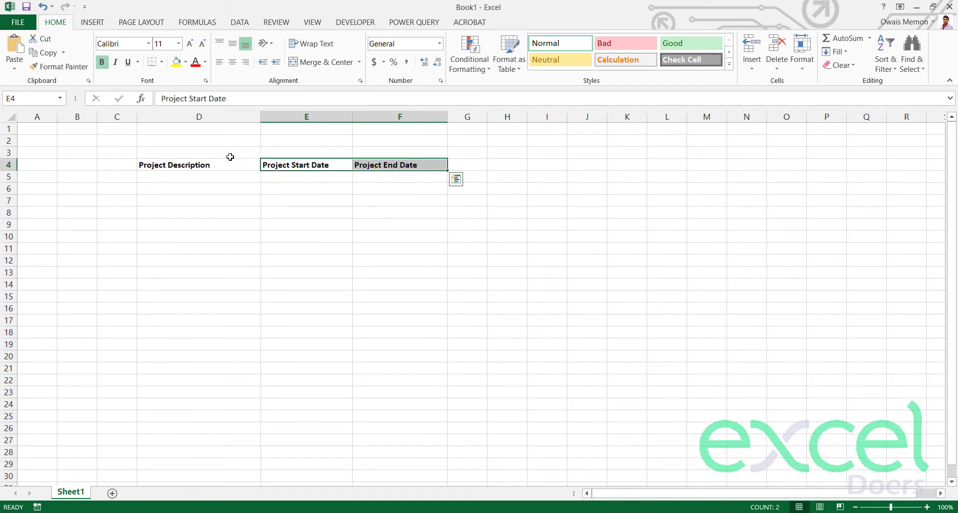
key(Down)
key(Left)
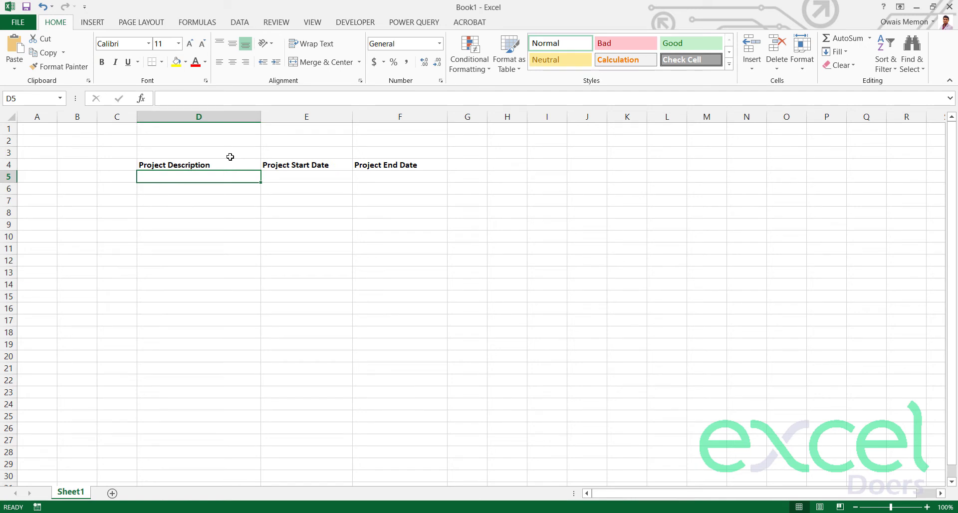
Step: List Project 1 through Project 6 in cells D5:D10
text(Project)
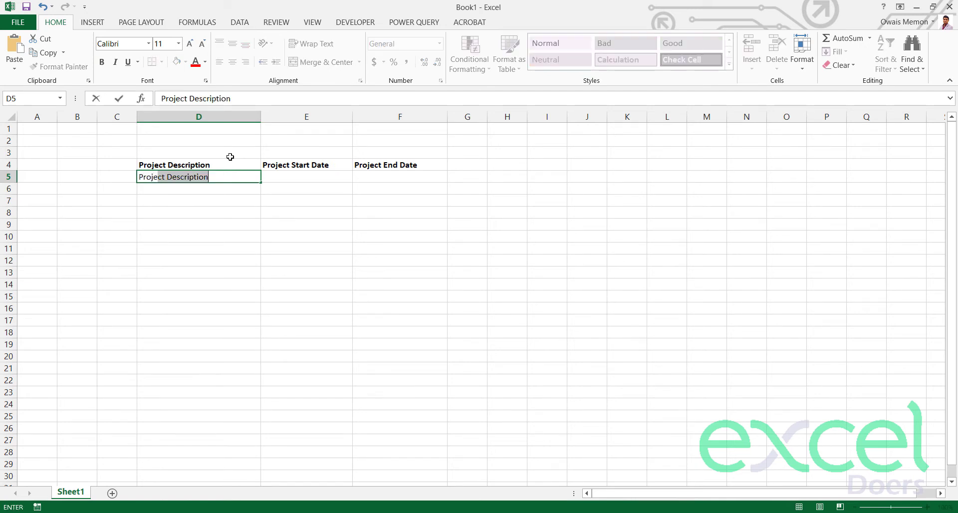
text( 1)
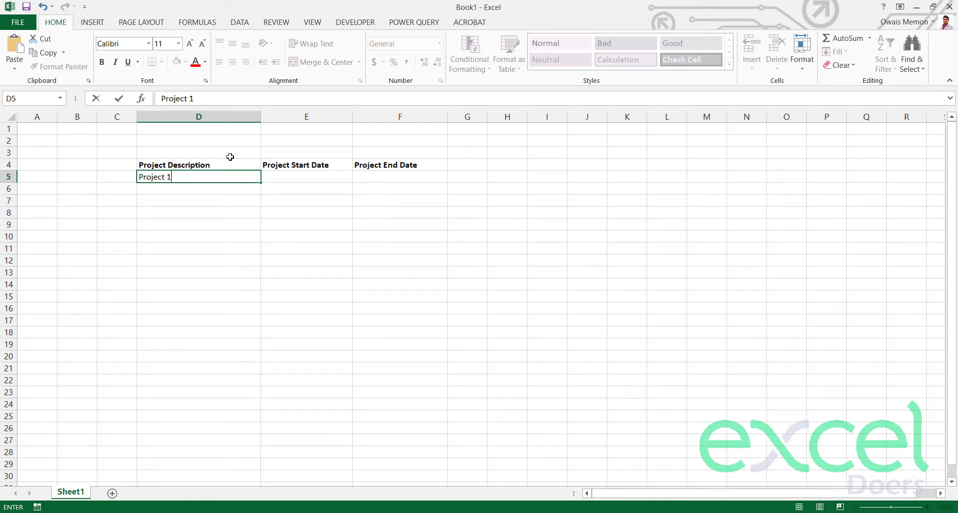
key(Return)
key(ctrl+apostrophe)
key(BackSpace)
text(2)
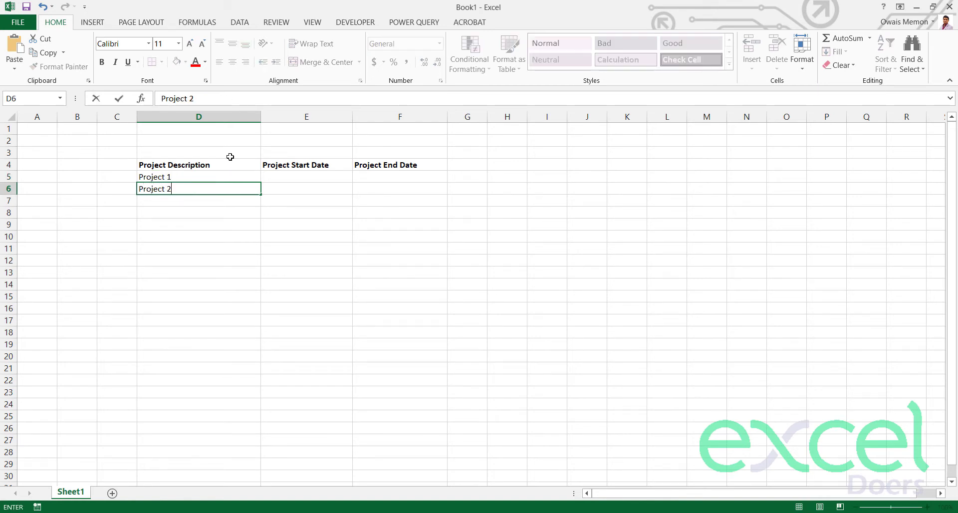
key(Return)
text(Project 3)
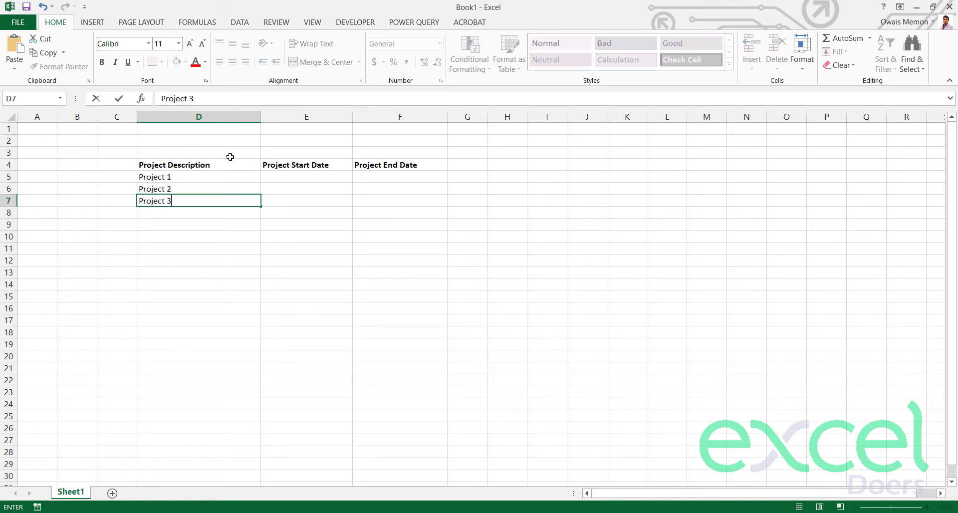
key(Return)
text(Pro)
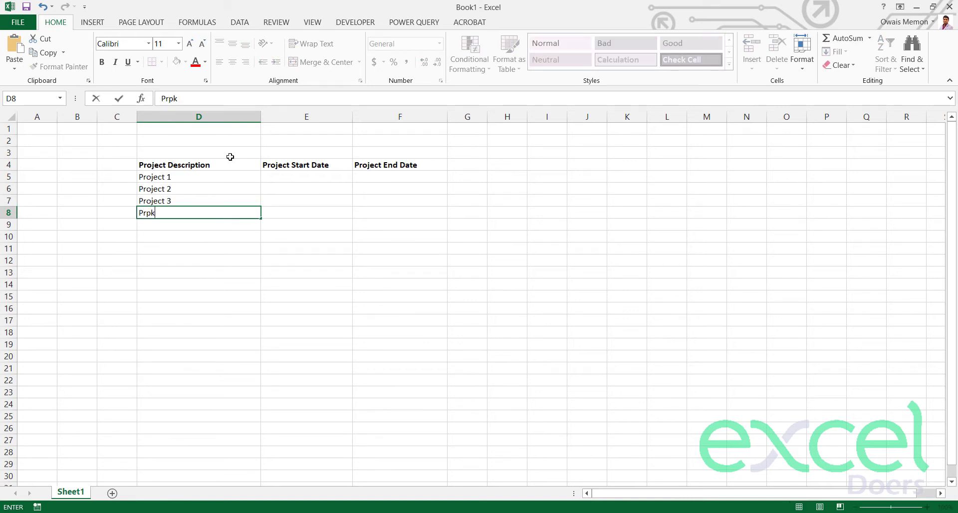
text(ject 4)
key(Return)
text(Project 5)
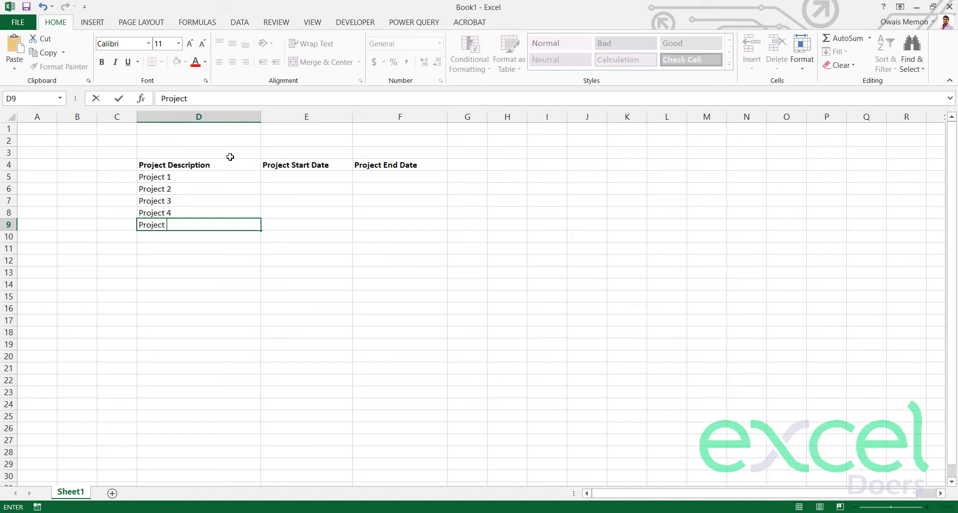
key(Return)
text(Project 6)
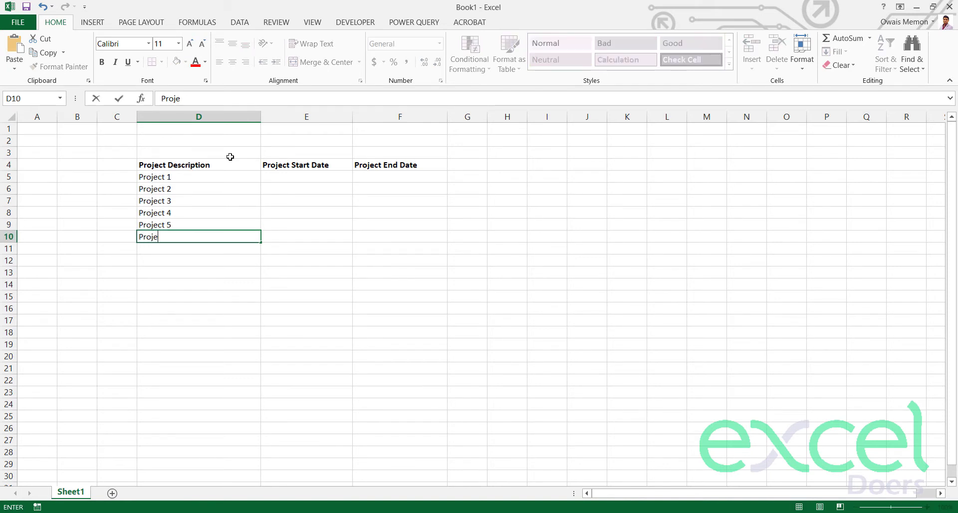
key(Return)
key(Up)
key(Up)
key(Up)
key(Up)
key(Up)
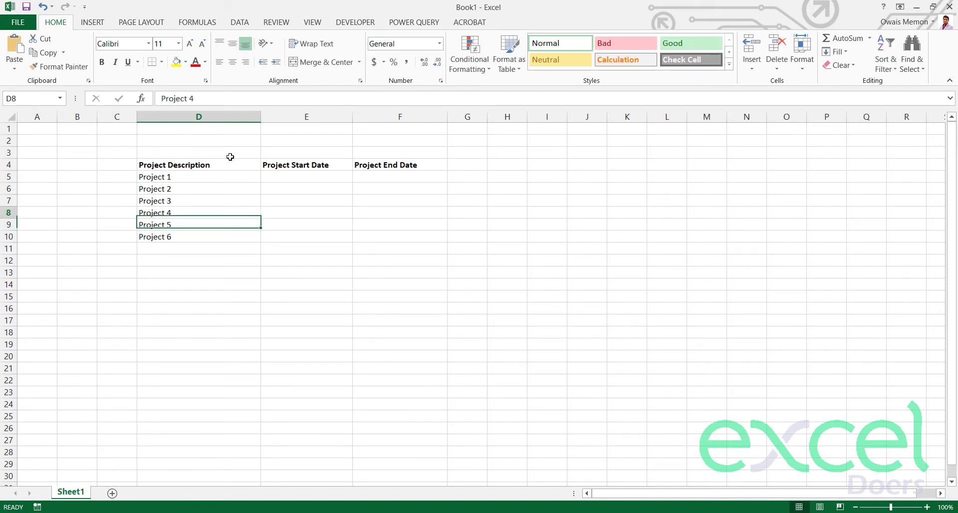
Step: Make rows 5–10 taller (23.40) and centre their text vertically with Middle Align
drag(11, 180, 7, 212)
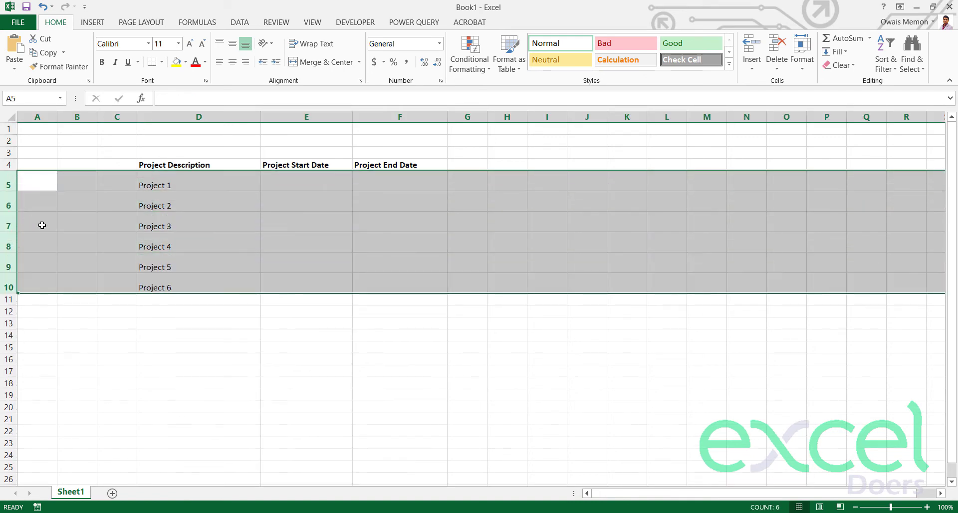
click(233, 44)
click(222, 186)
click(267, 186)
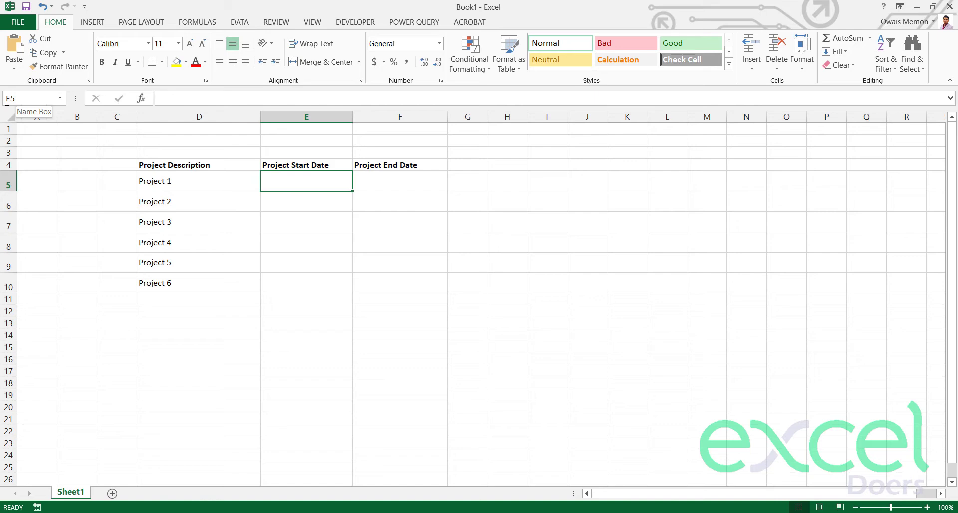
Step: Enter dates for Project 1 (1 Jan–30 Jan 2020) and Project 2 (15 Jan–15 May 2020)
text(1 jan)
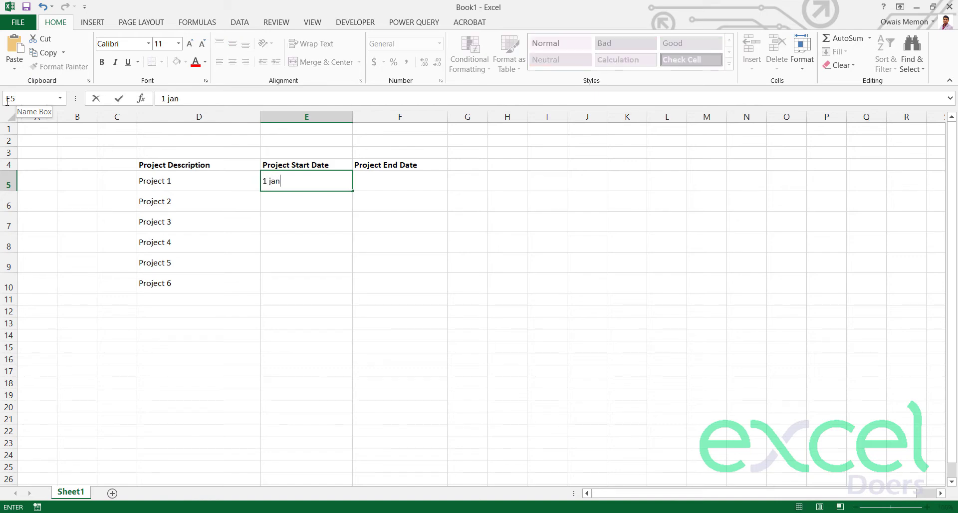
text( 2020)
key(Return)
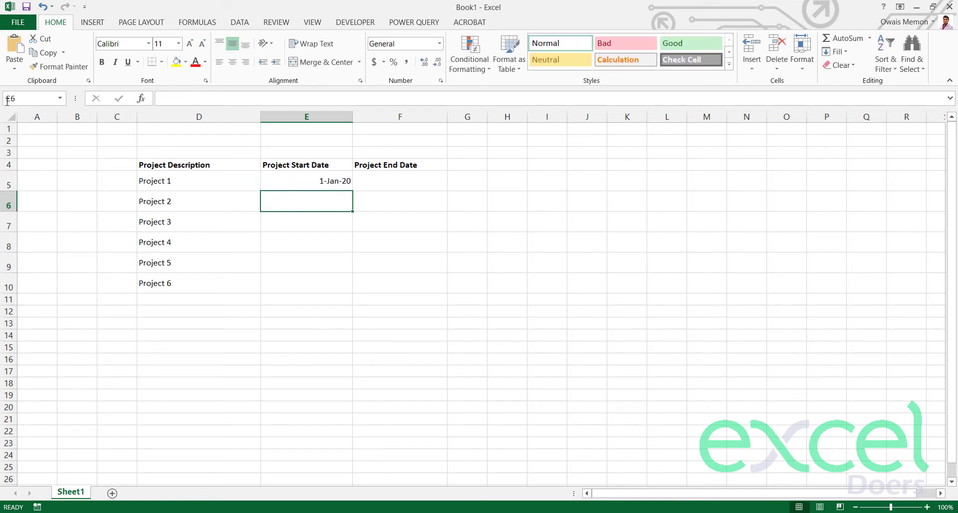
key(Up)
key(Right)
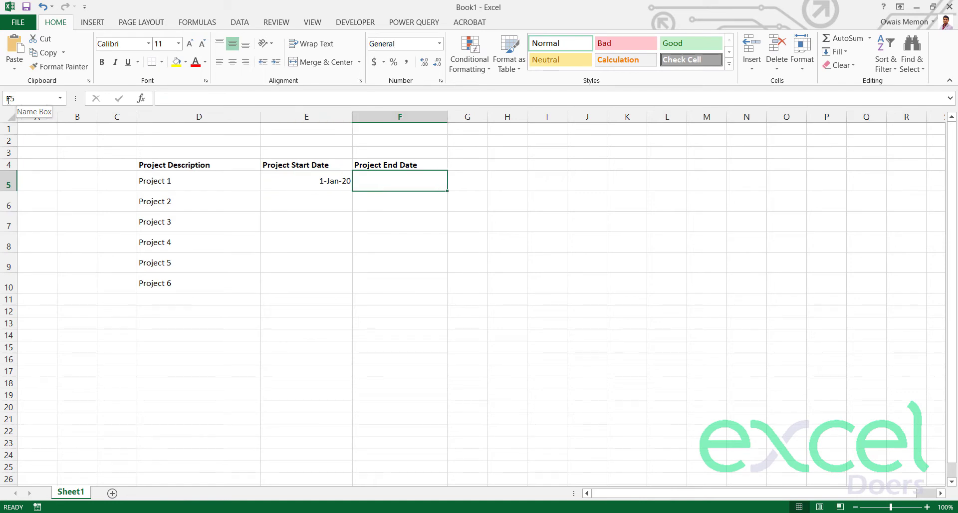
text(30 )
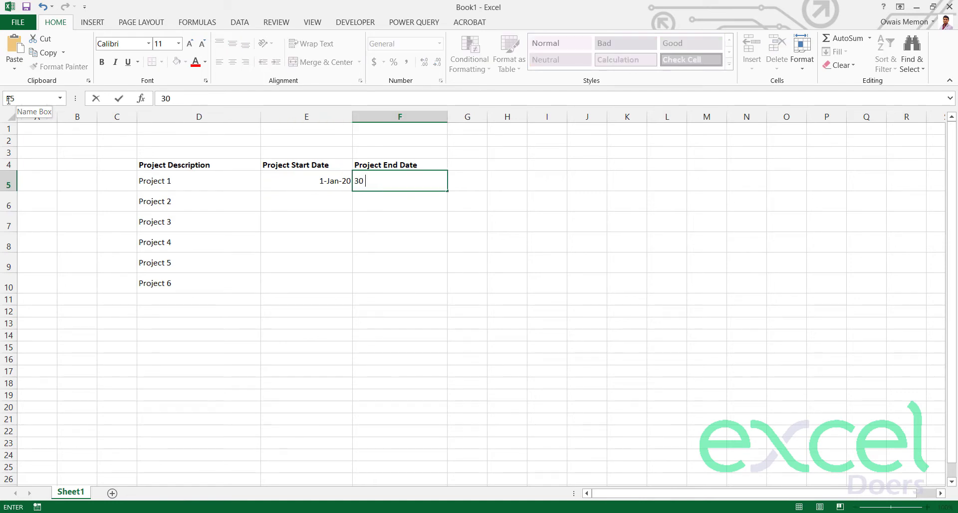
text(jan 2020)
key(Return)
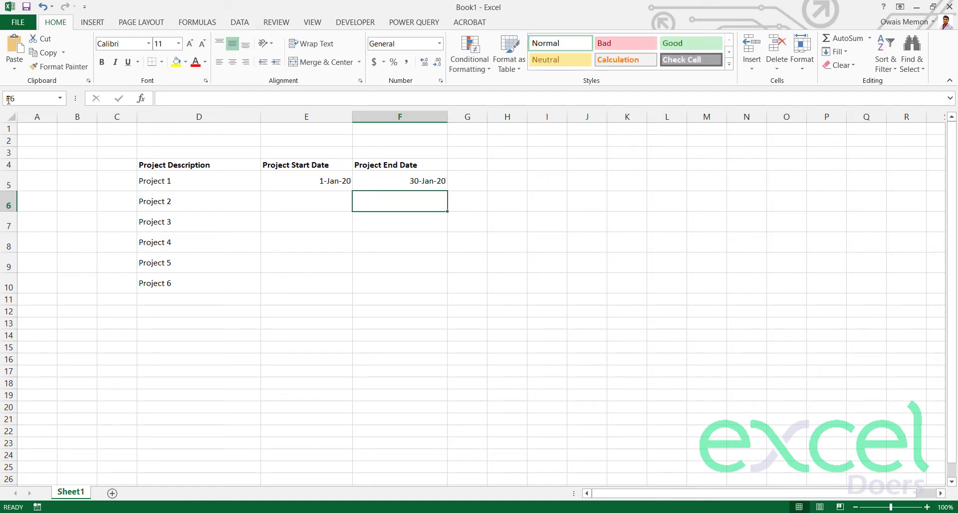
key(Left)
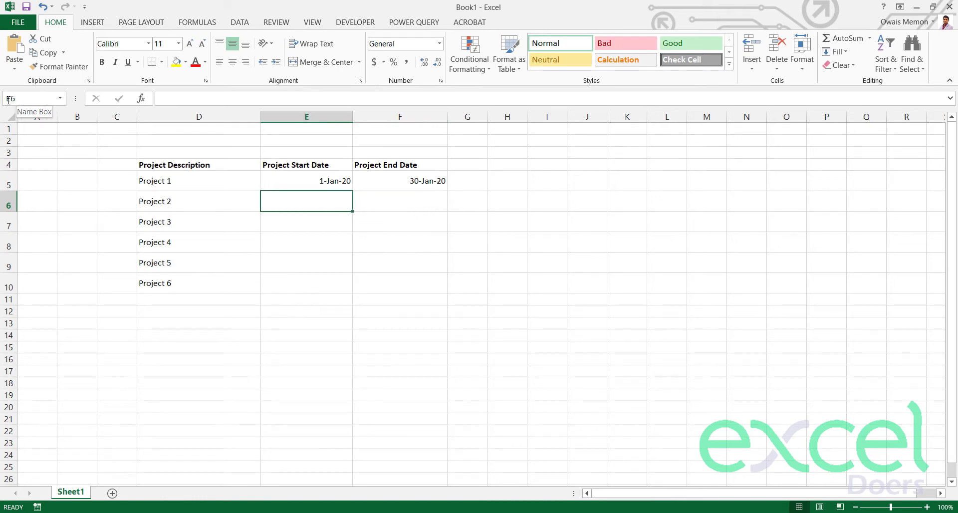
text(15 jan)
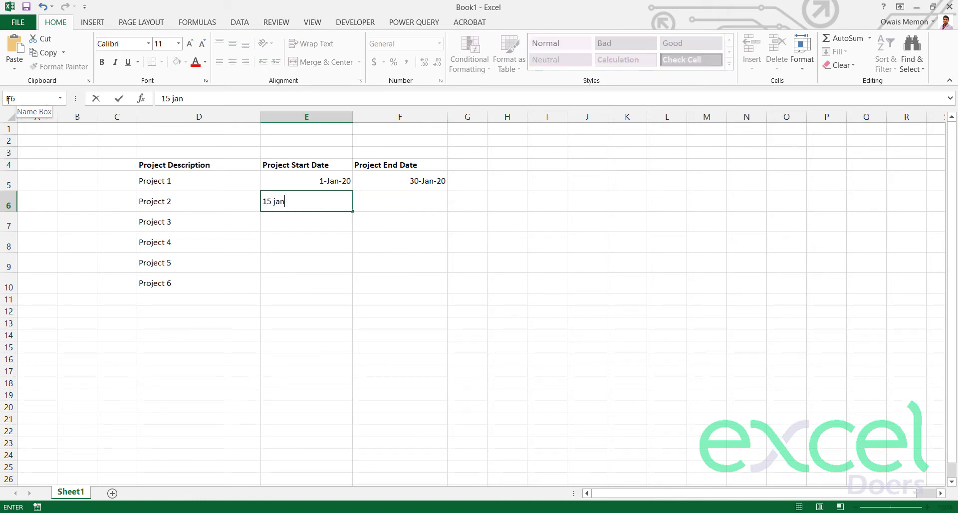
text( 2020)
key(Return)
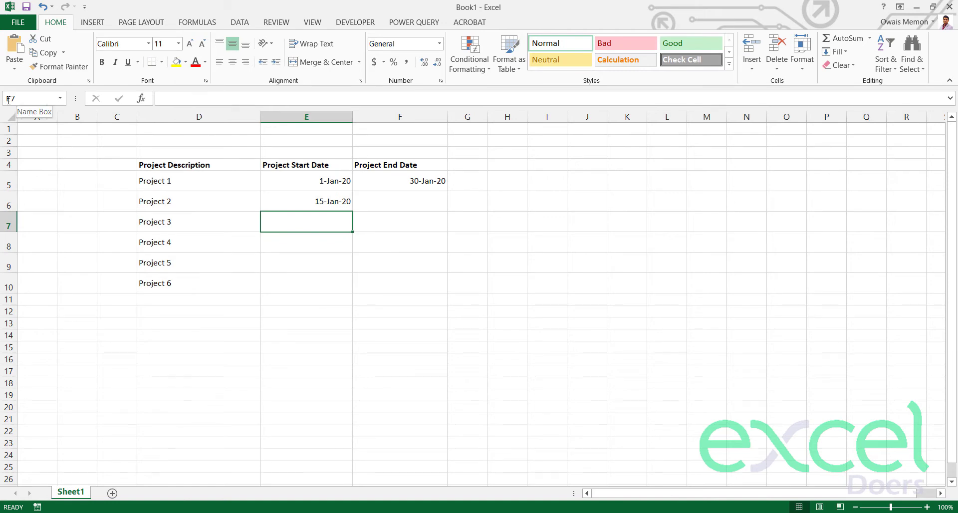
key(Right)
key(Up)
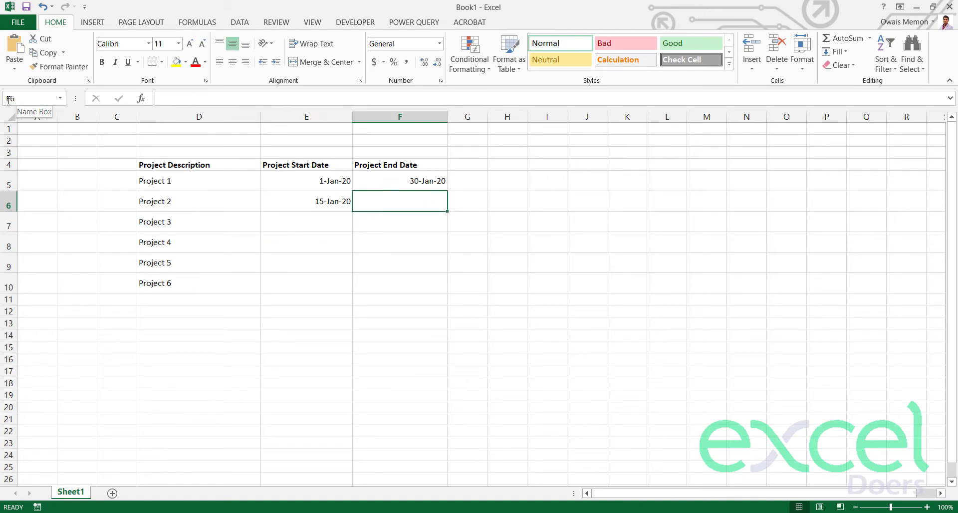
text(15 may 2020)
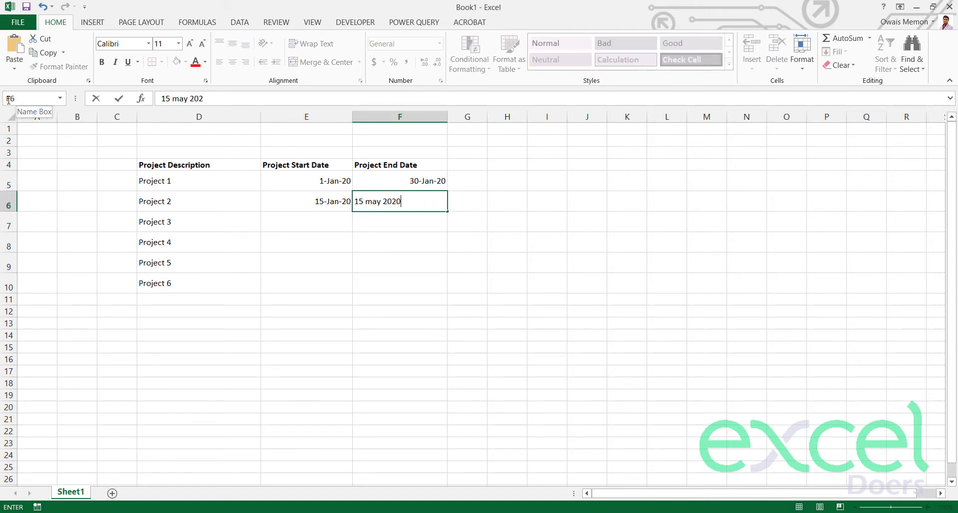
key(Return)
Step: Enter dates for Project 3 (19 Mar–31 Dec 2020) and Project 4 (5 Feb–15 Nov)
key(Left)
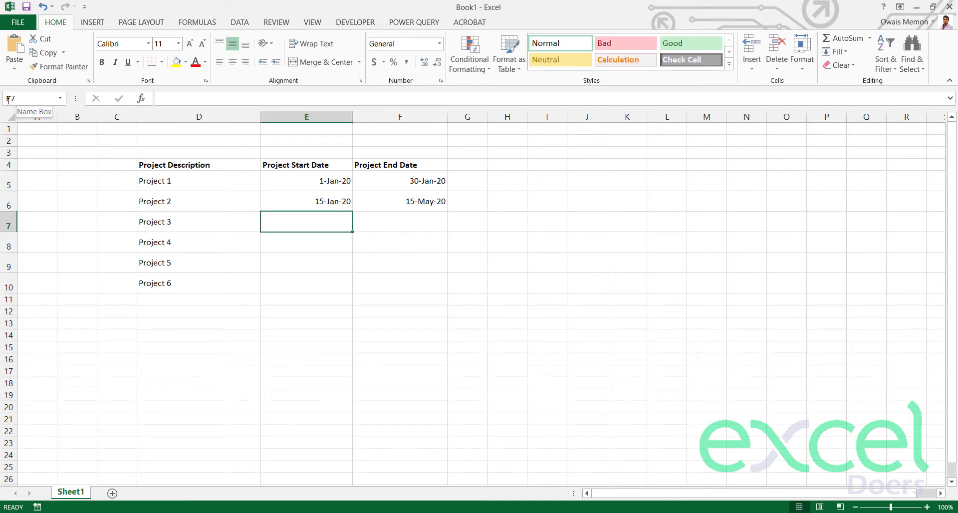
text(1)
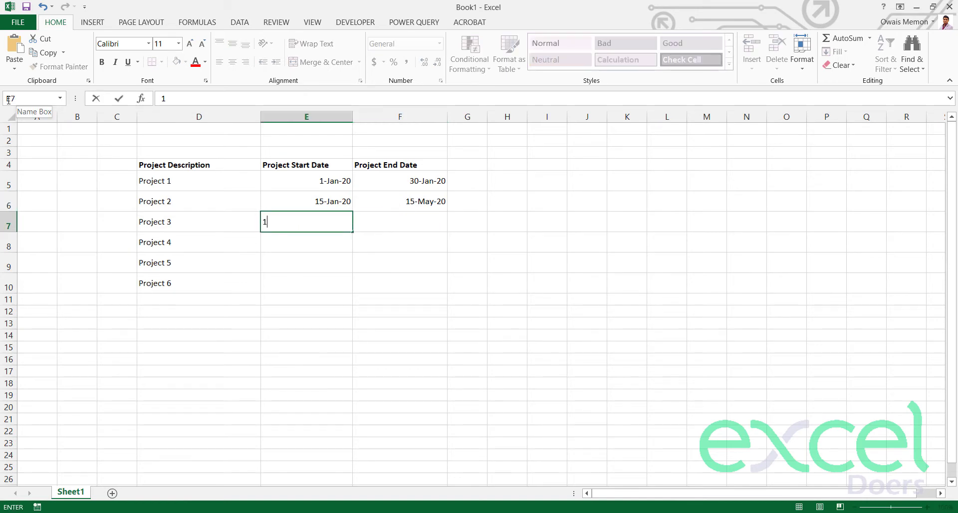
text(9 Mar 2020)
key(Return)
key(Up)
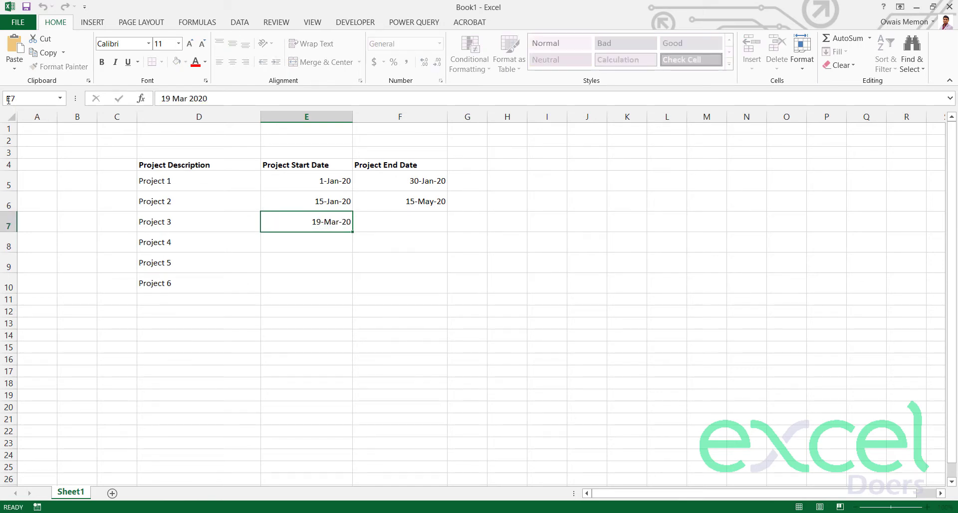
key(Return)
key(Right)
key(Up)
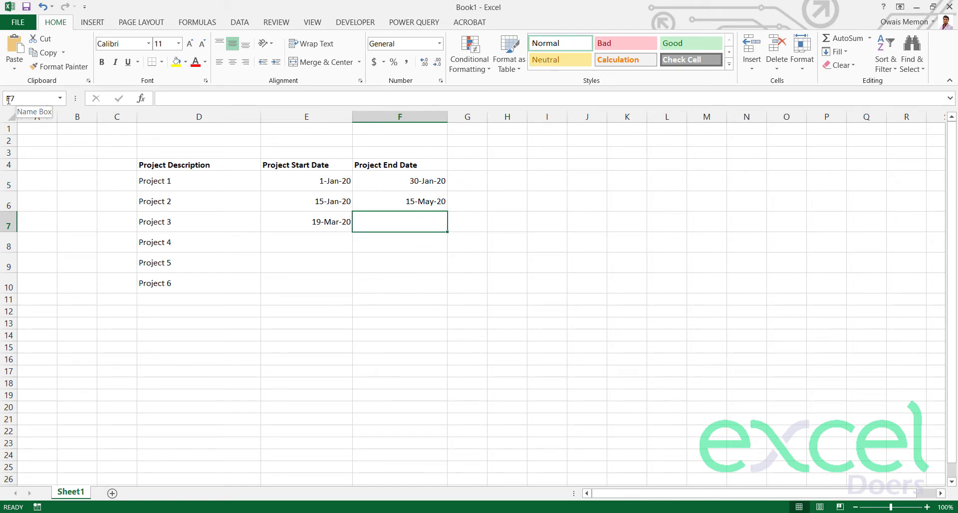
text(31 dec 202)
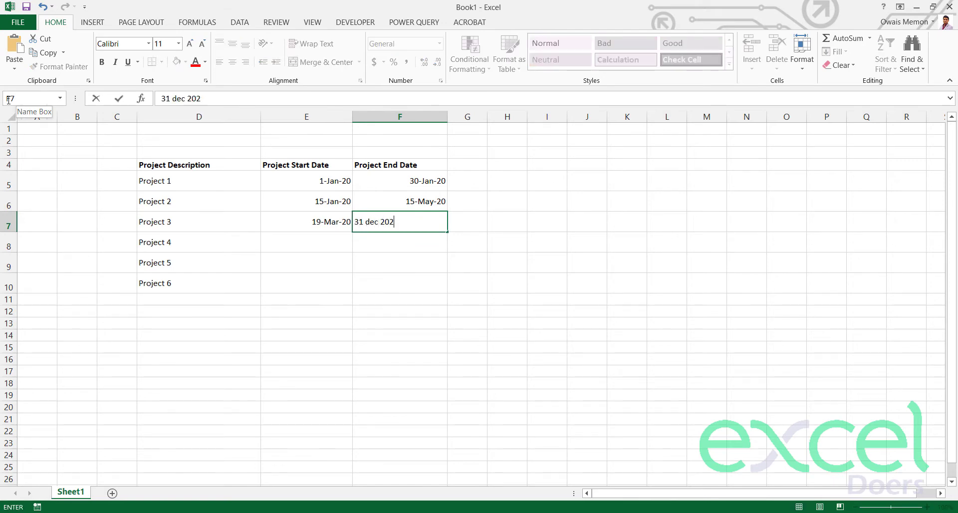
text(0)
key(Return)
key(Up)
key(Return)
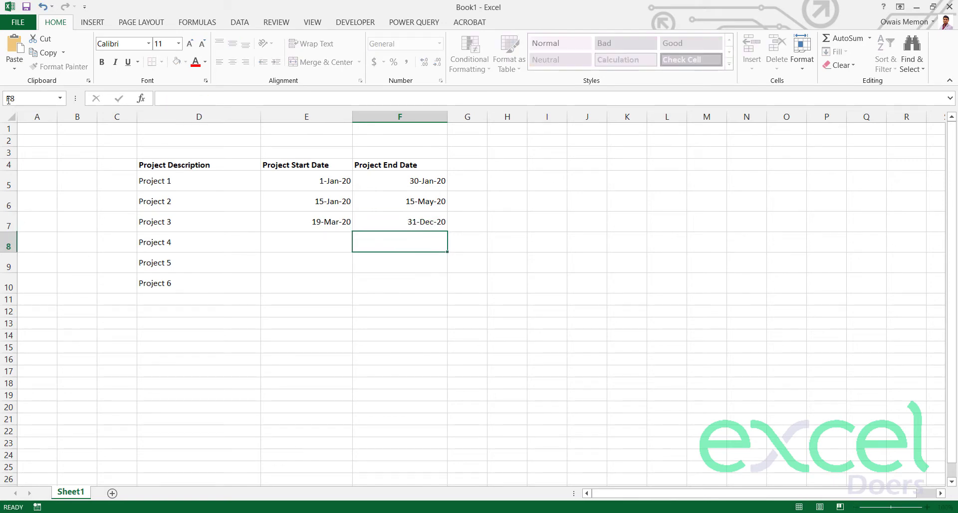
key(Left)
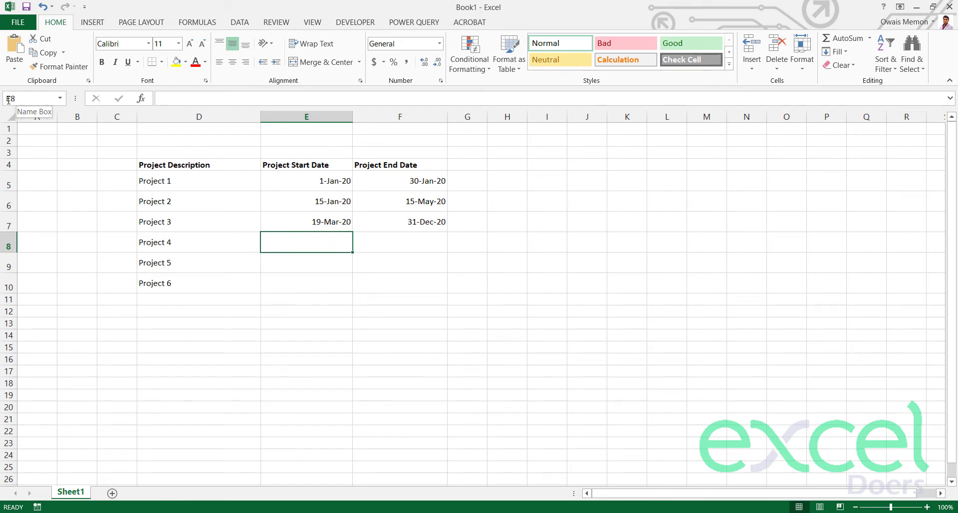
text(5 feb)
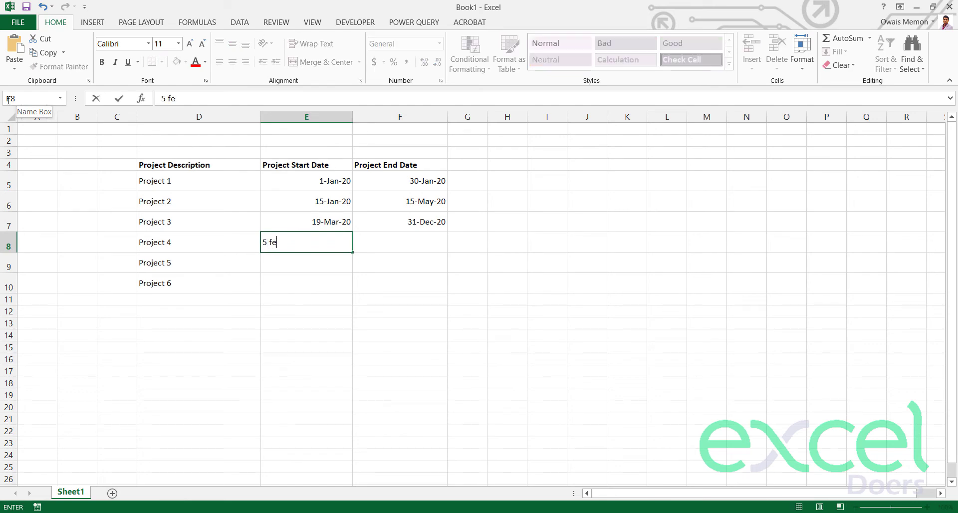
key(Return)
key(Up)
key(Up)
key(Down)
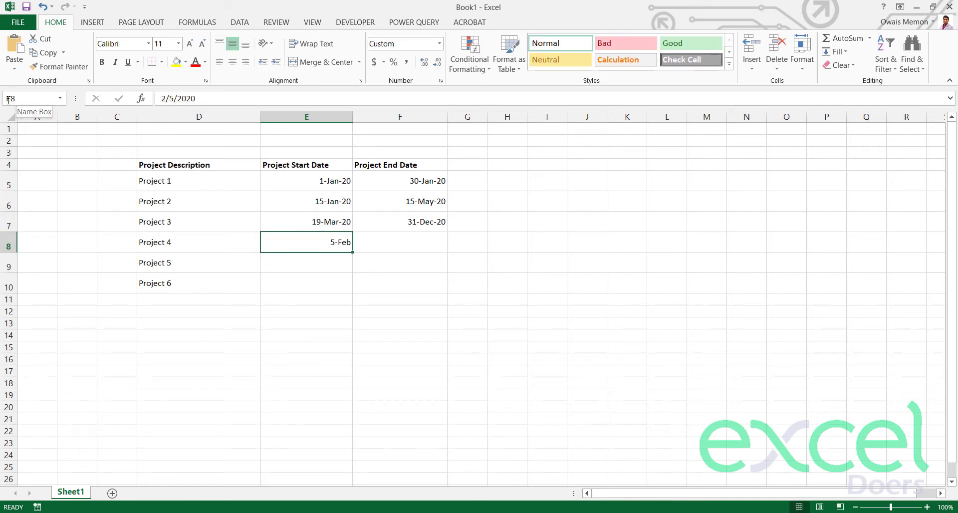
key(Right)
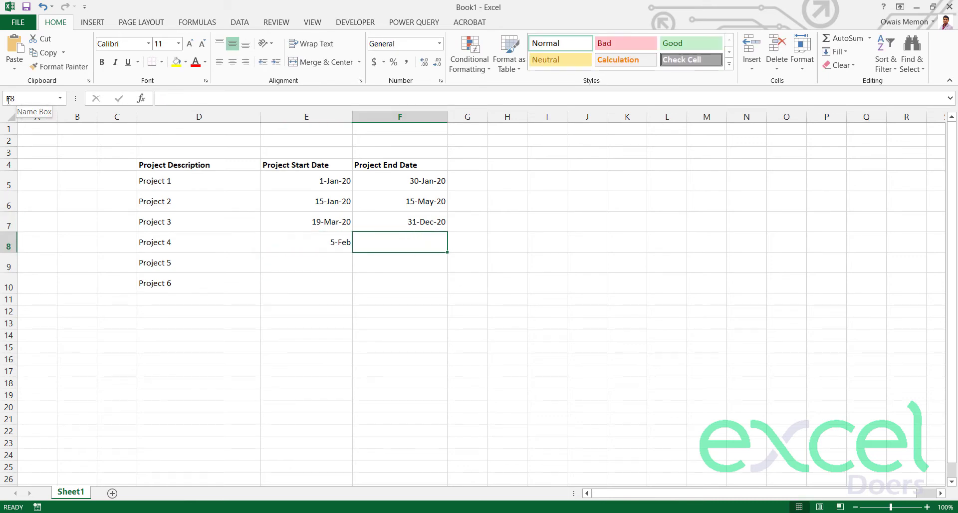
text(15 nov)
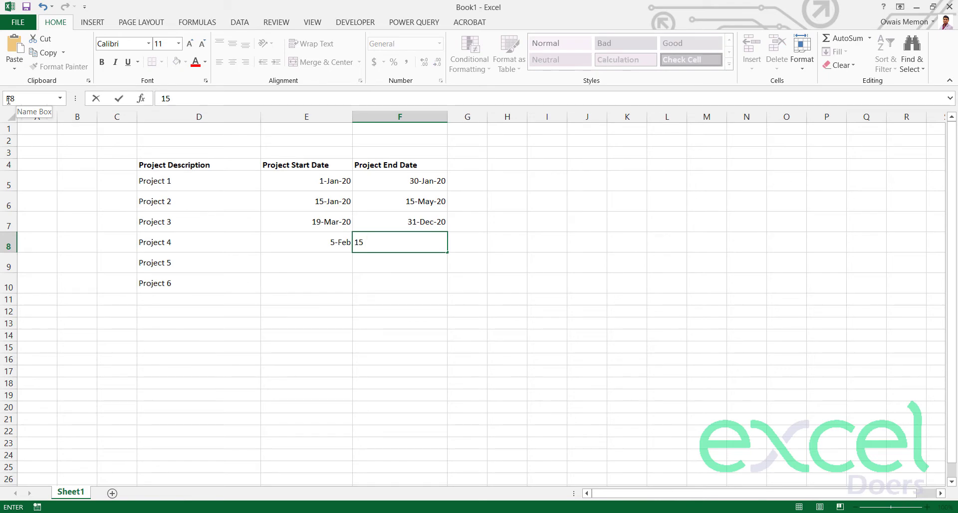
key(Return)
Step: Enter dates for Project 5 (6 Jun–8 Nov) and Project 6 (6 Apr–8 Oct)
key(Left)
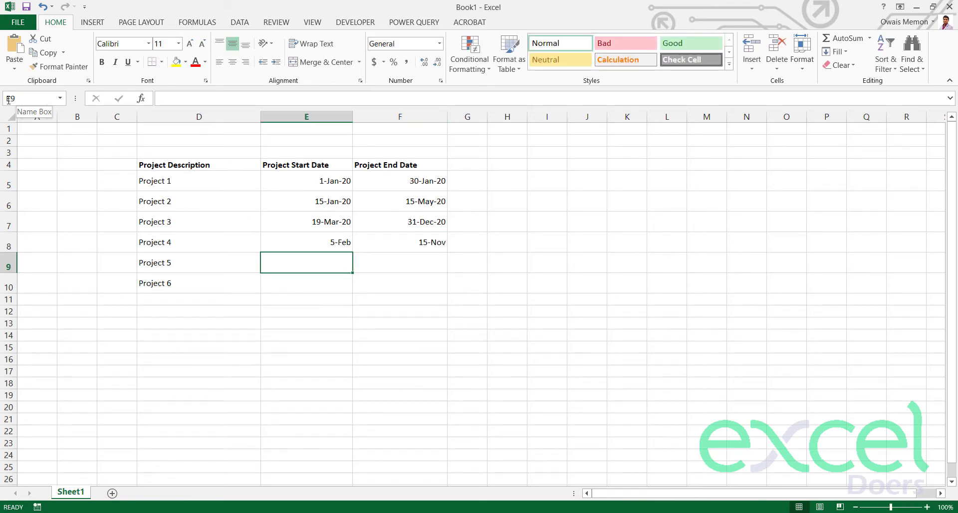
text(6 jun)
key(Return)
key(Return)
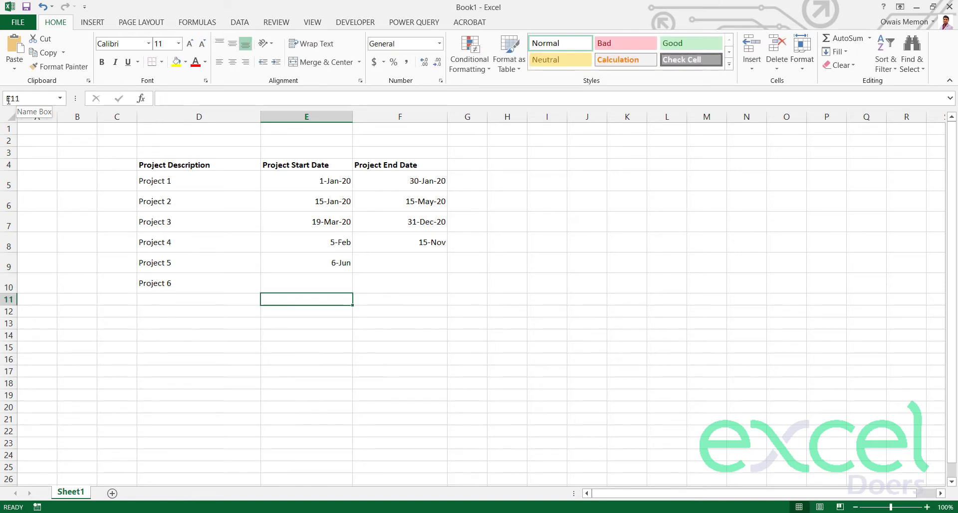
key(Right)
key(Up)
key(Up)
key(Up)
key(Down)
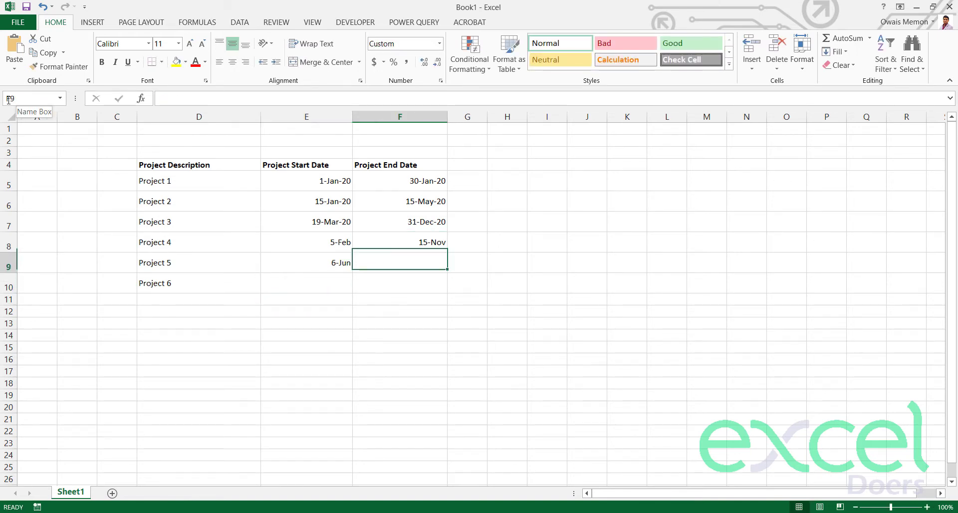
text(8 nov)
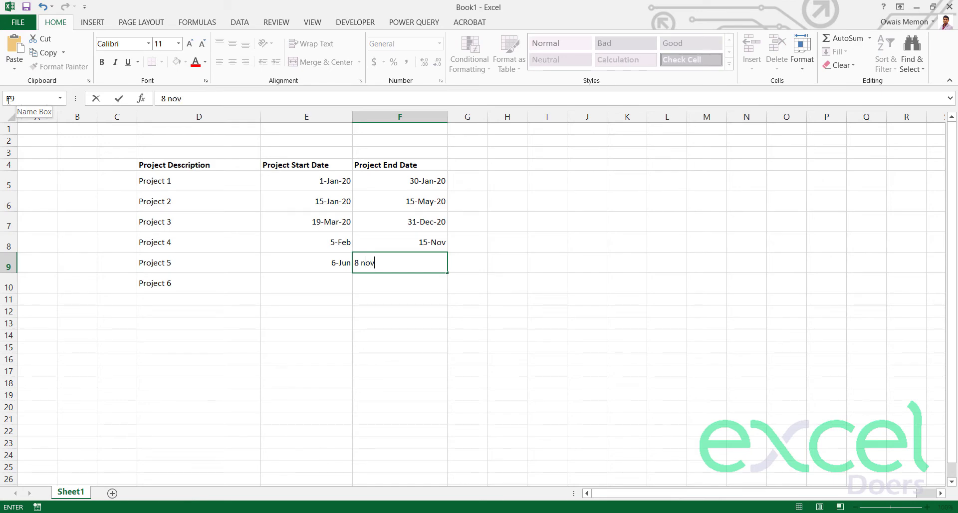
key(Return)
key(Left)
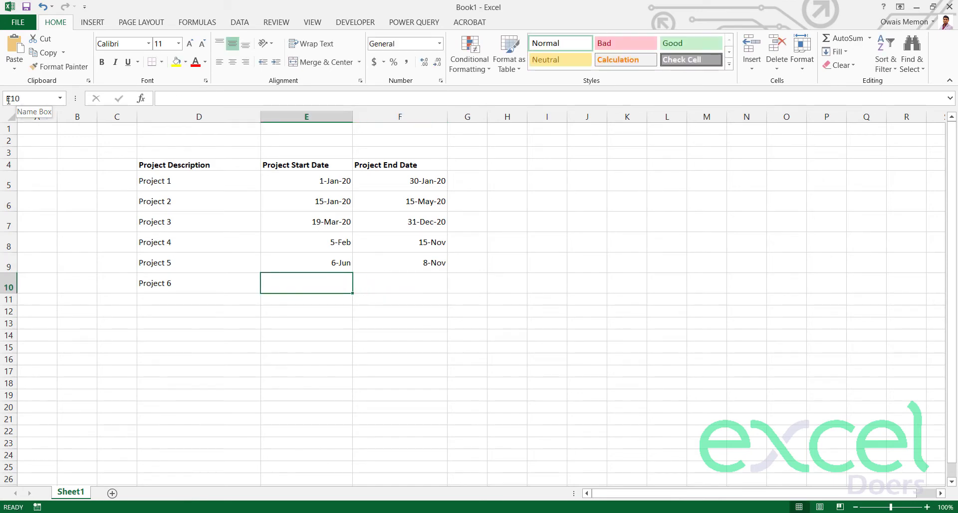
text(6)
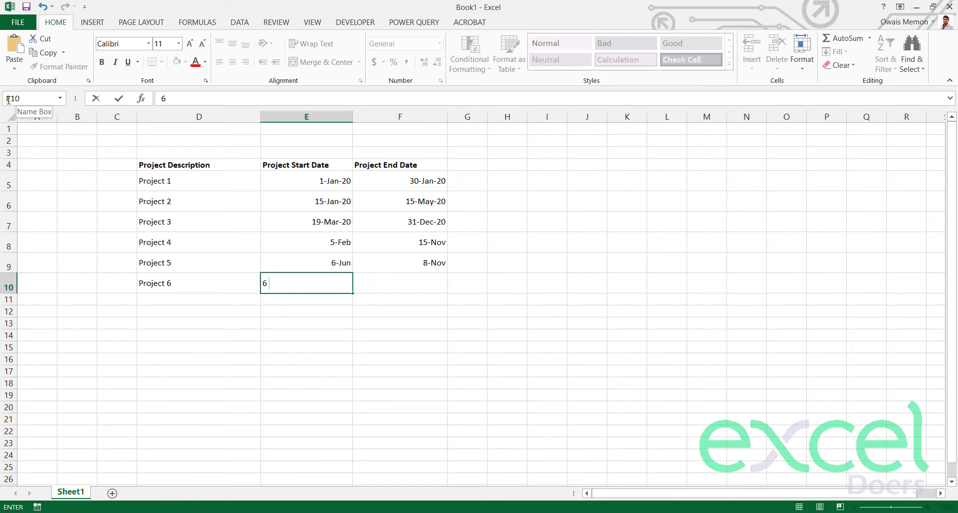
text( apr)
key(Return)
key(Right)
key(Up)
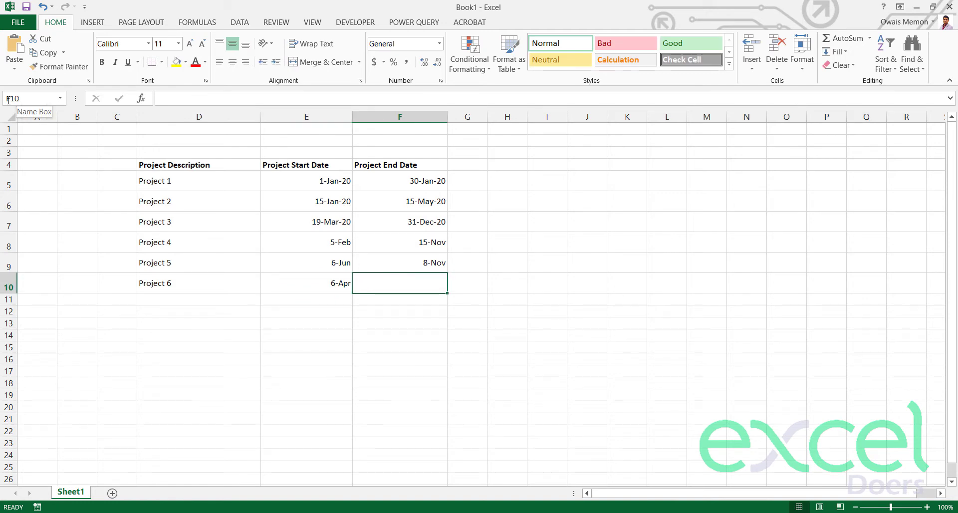
text(8 oct)
key(Return)
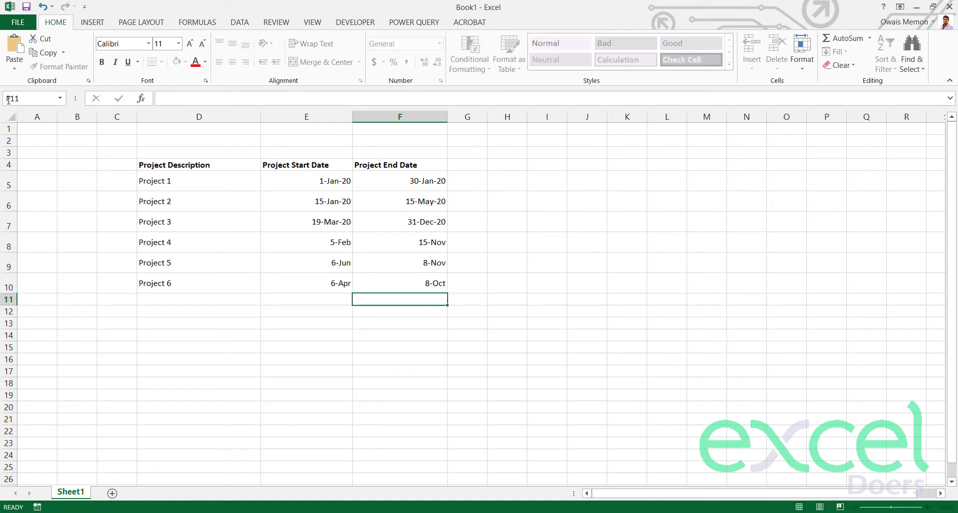
key(Up)
key(Up)
key(Up)
key(Up)
key(Left)
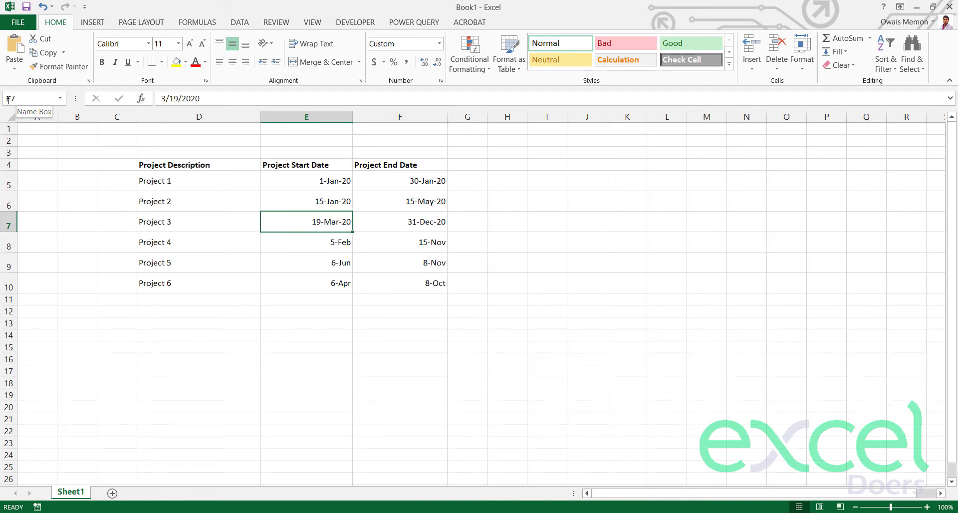
Step: Copy Project 3's full date format onto the Project 4–6 dates with Format Painter
click(70, 68)
drag(294, 242, 388, 278)
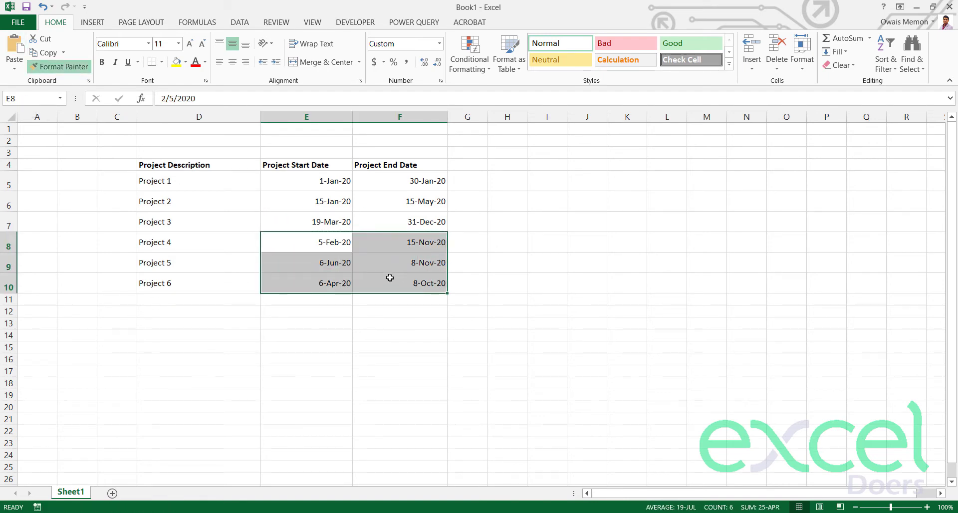
click(428, 179)
click(302, 182)
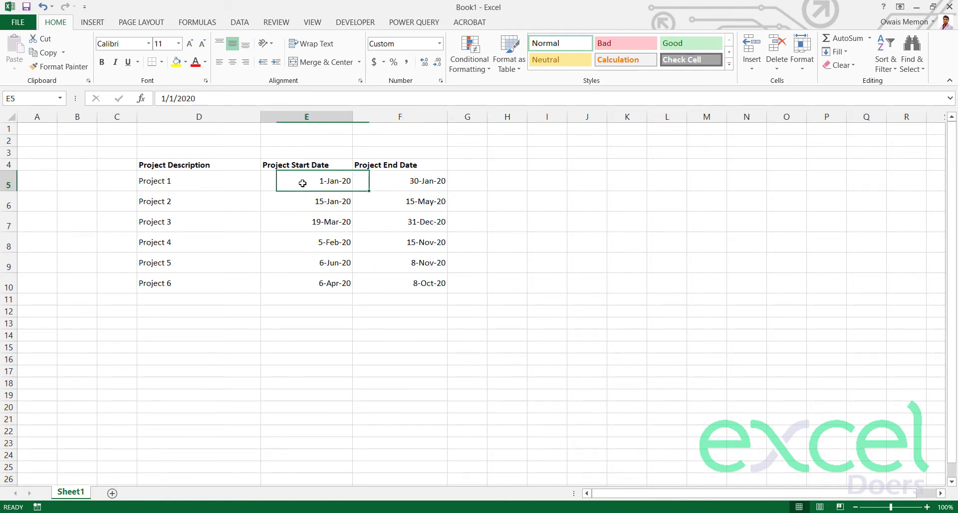
click(409, 181)
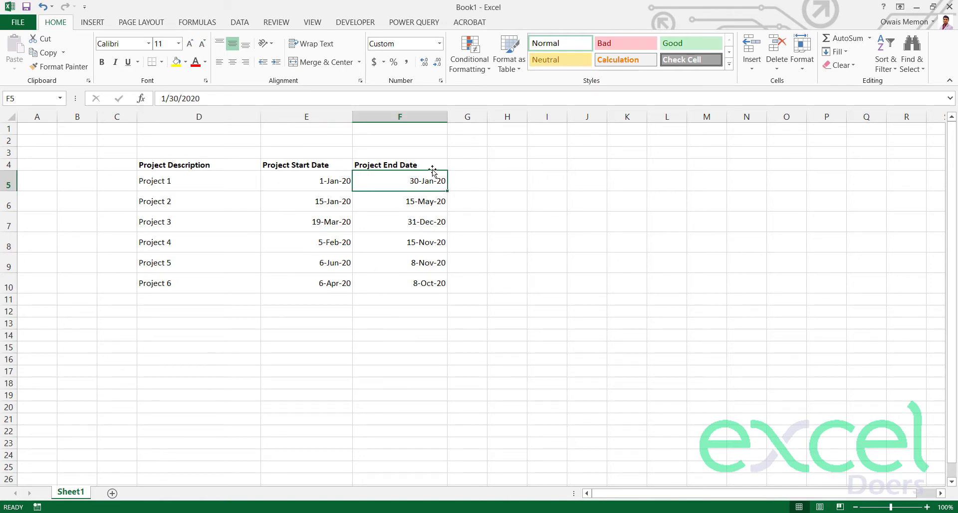
Step: Make header row 4 taller and widen column G
drag(10, 170, 12, 188)
click(9, 175)
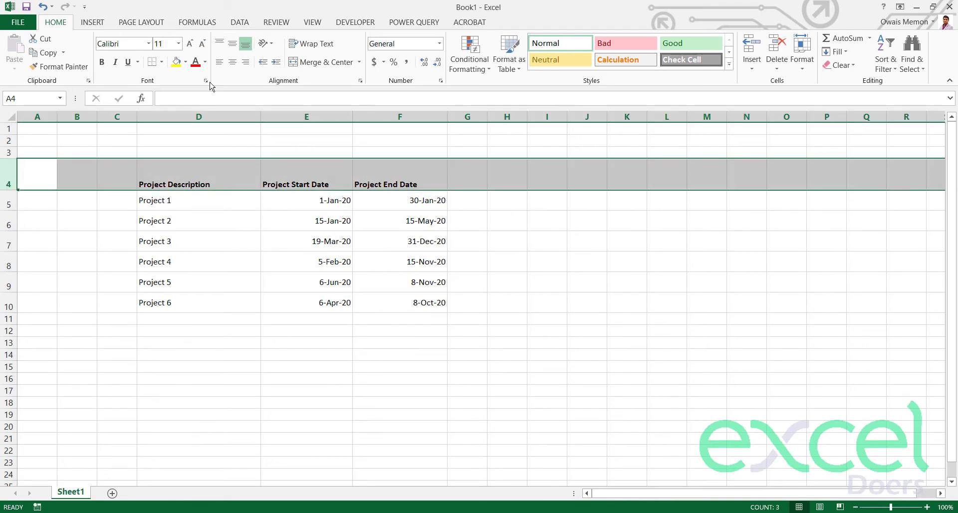
click(370, 169)
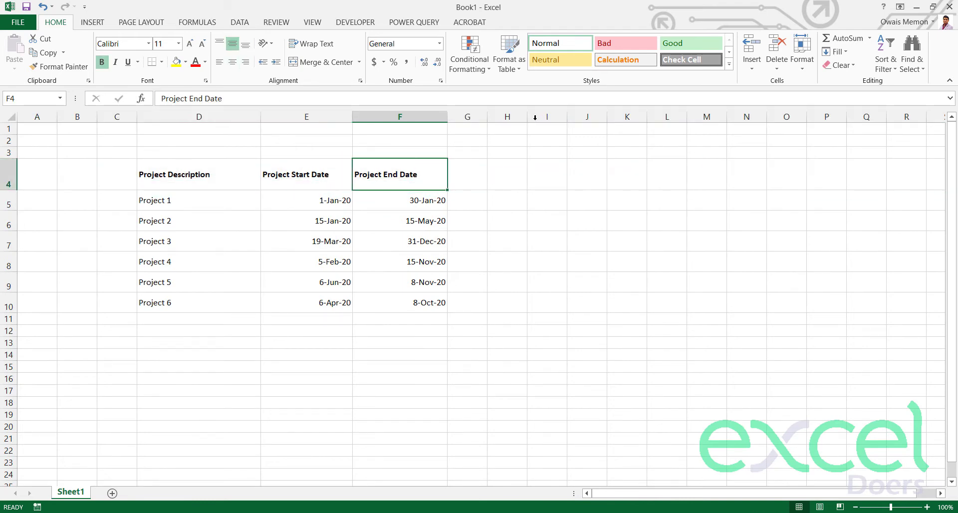
drag(488, 116, 500, 116)
click(467, 175)
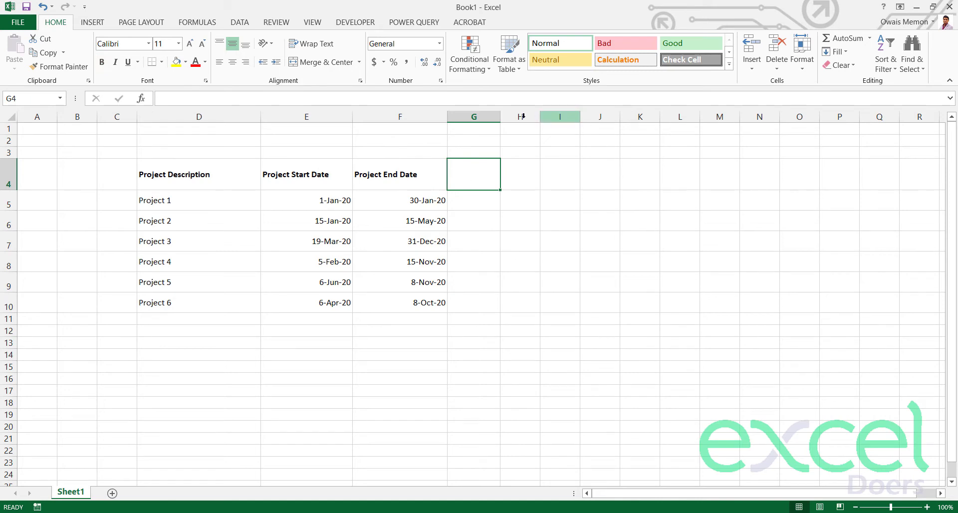
drag(549, 118, 550, 119)
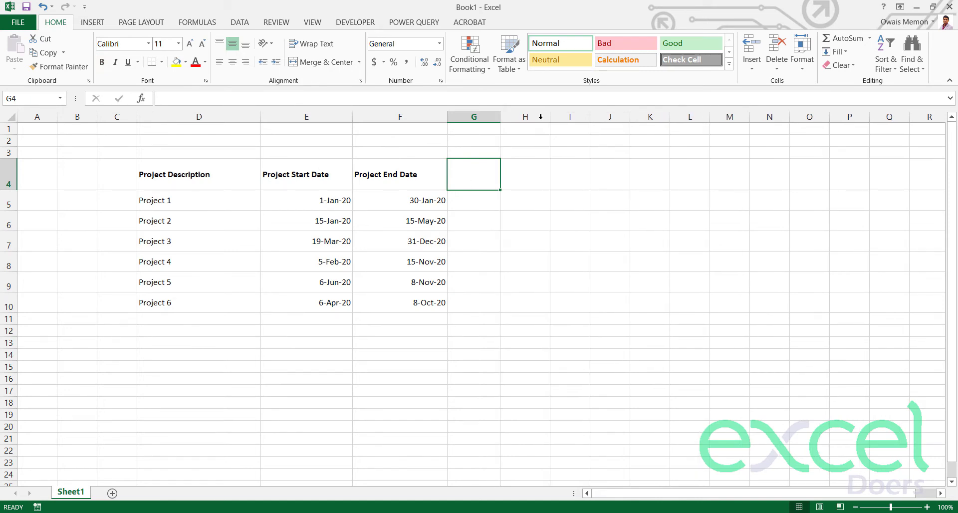
click(474, 116)
Step: Set column G's width to 8, then drag it slightly wider
right_click(481, 116)
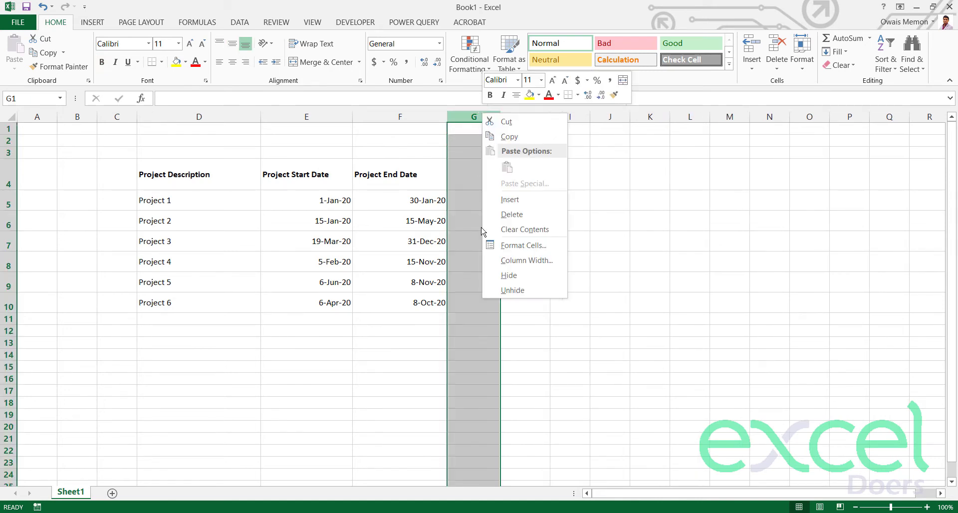
click(514, 260)
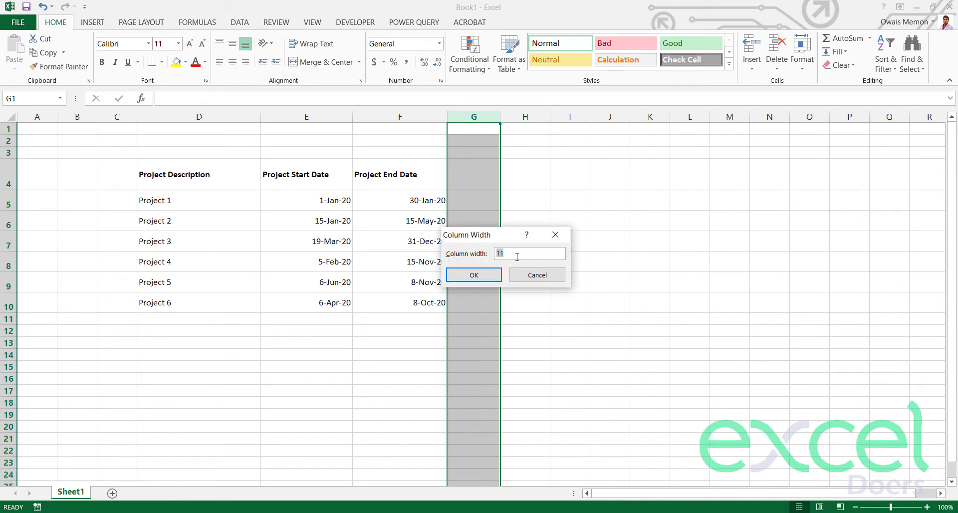
text(8)
key(Return)
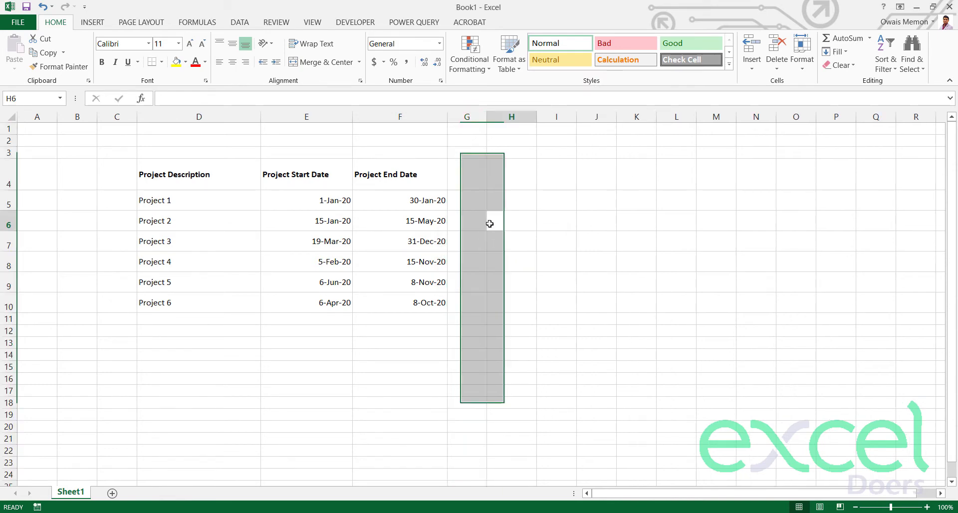
click(489, 219)
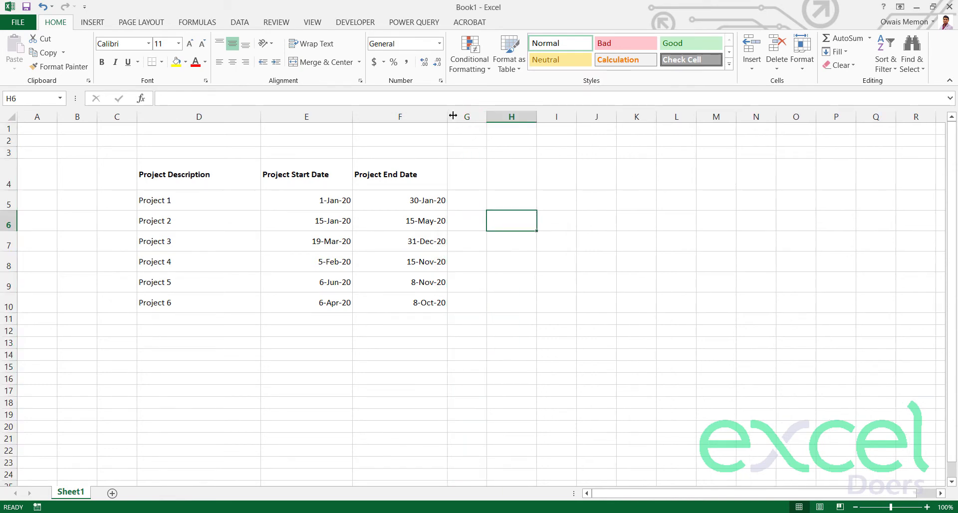
click(468, 199)
drag(486, 117, 504, 117)
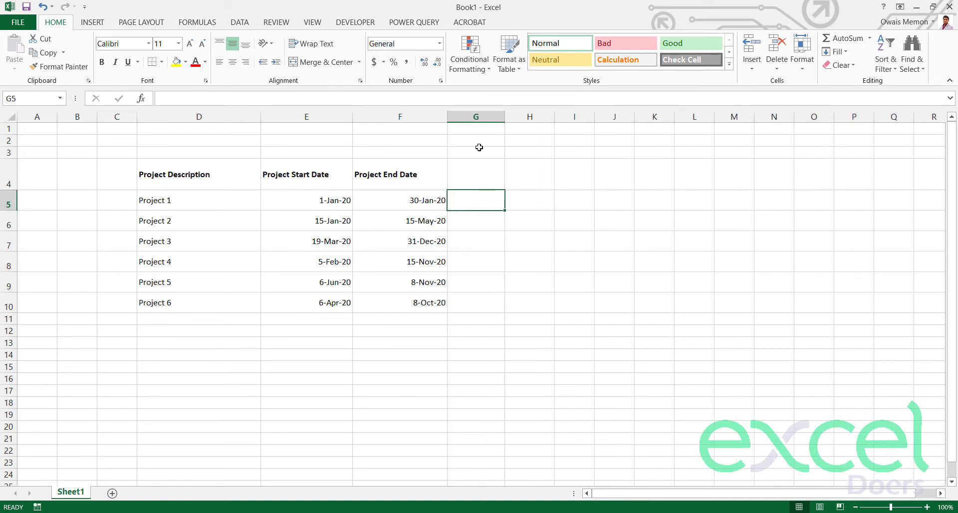
click(466, 164)
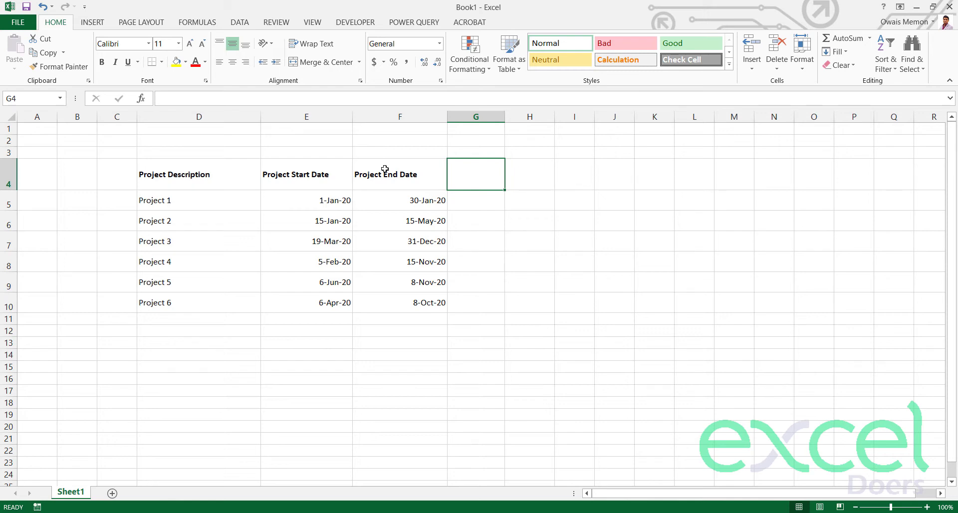
Step: Enter =DATE(2020,1,1) in G4 and give it F5's date format so it shows 1-Jan-20
text(=DATE()
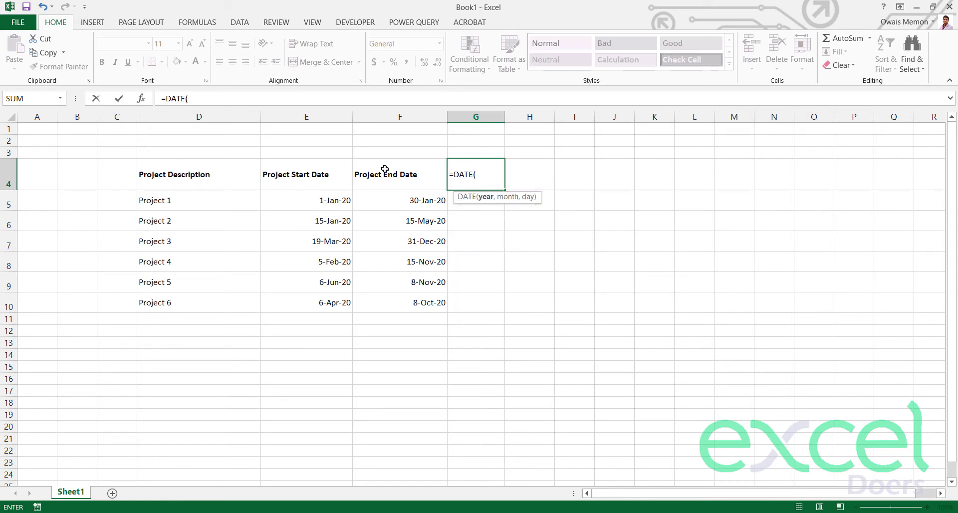
text(2020,)
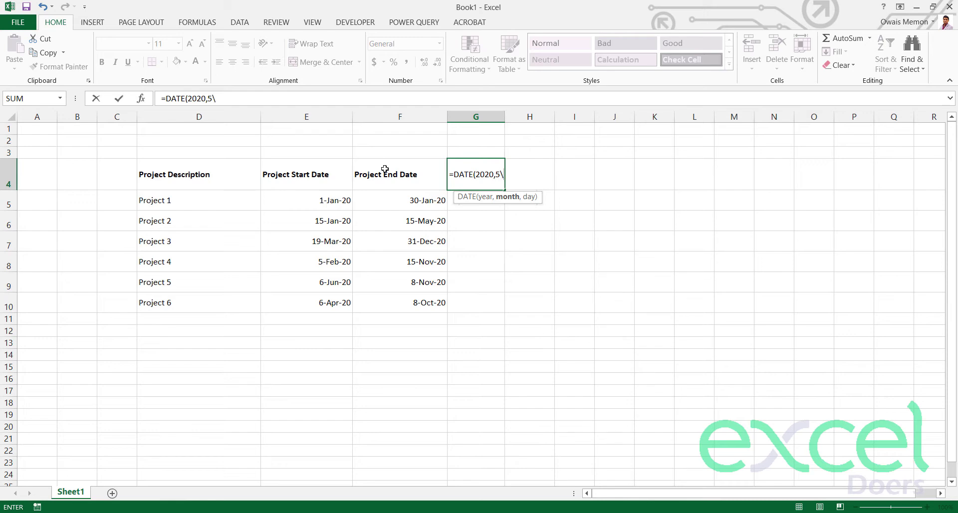
text(1,1)
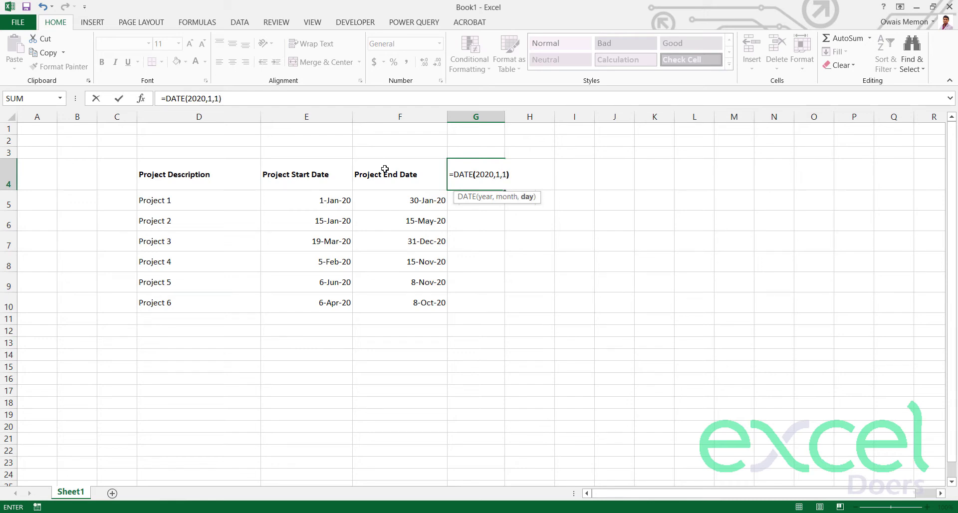
key(Return)
key(Up)
key(Down)
key(Left)
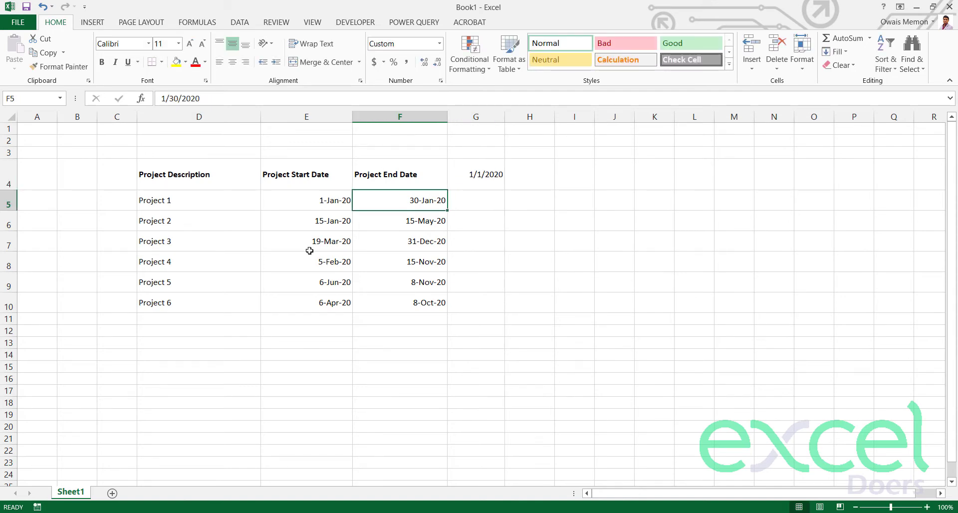
click(58, 66)
click(479, 179)
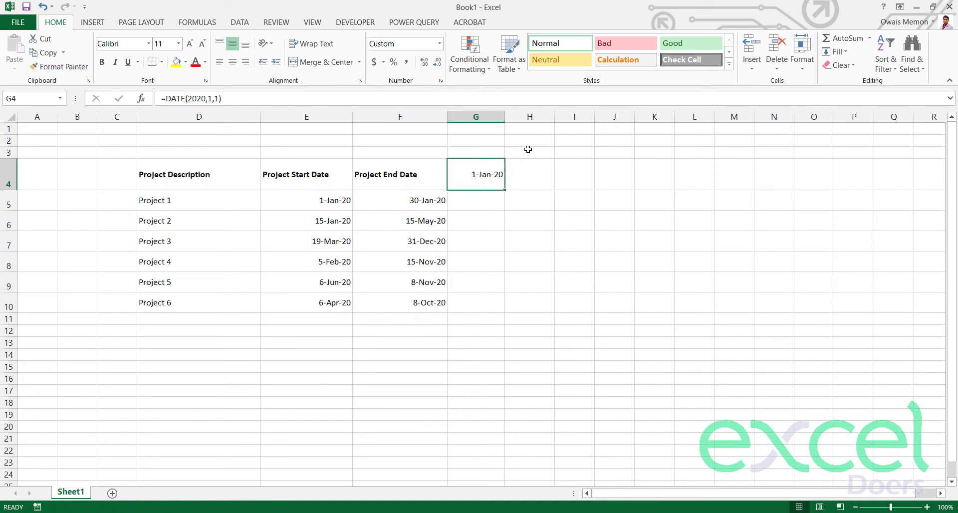
Step: Enter =G4+1 in H4 and copy it across to P4, giving dates 2-Jan-20 to 10-Jan-20
key(Right)
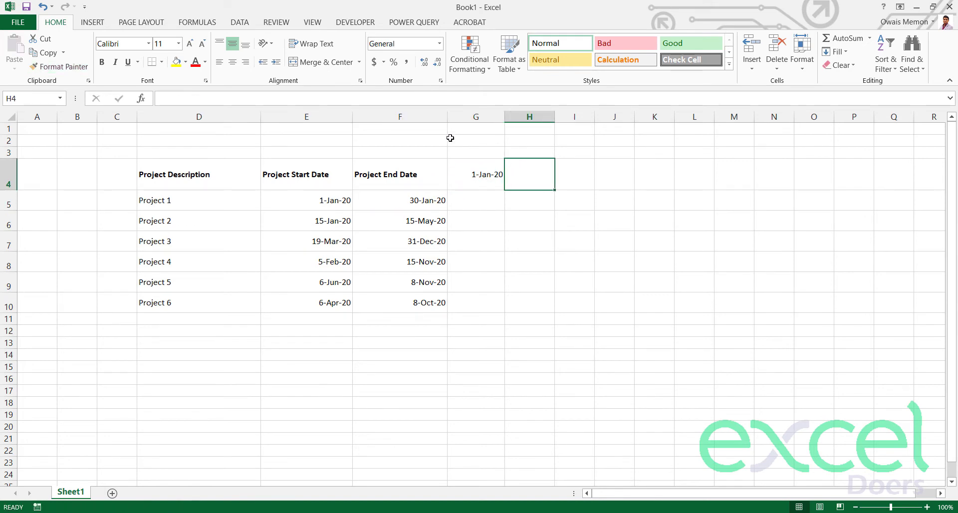
text(=)
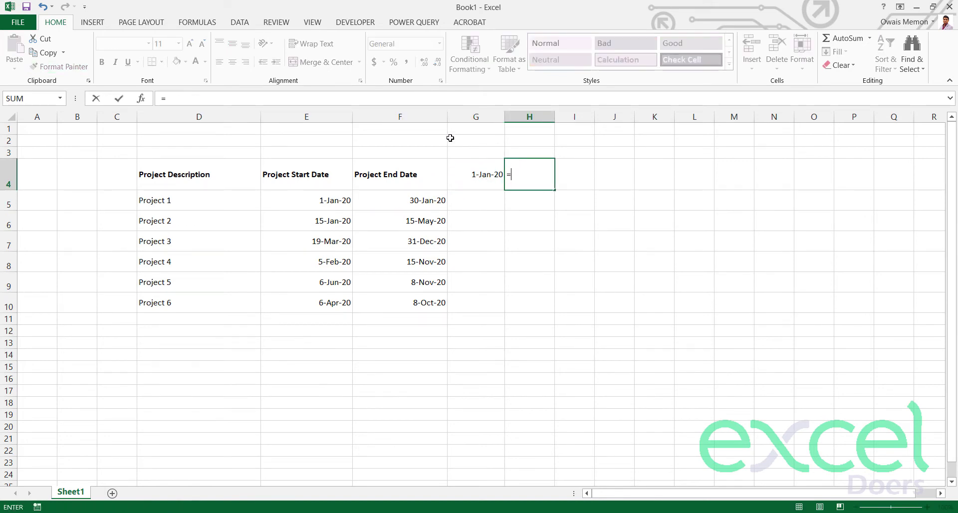
key(Left)
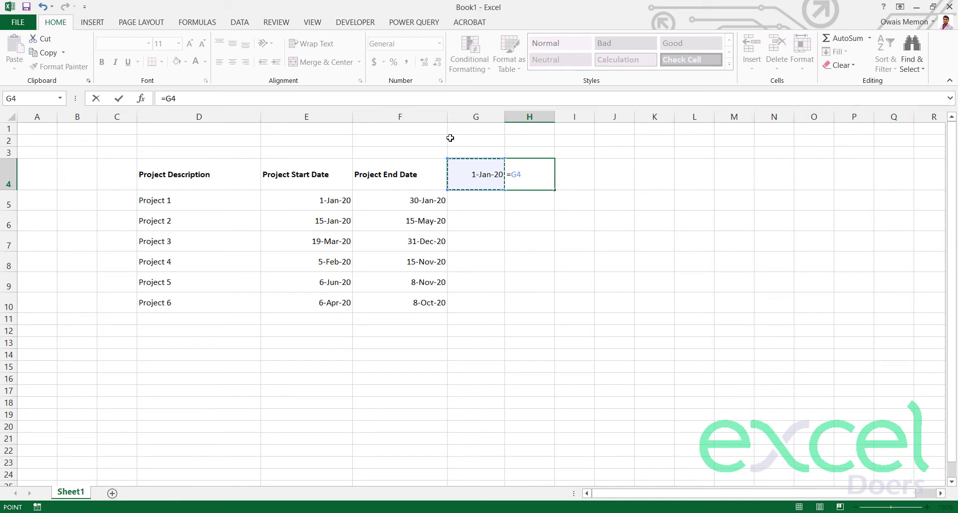
text(+1)
key(Return)
key(Up)
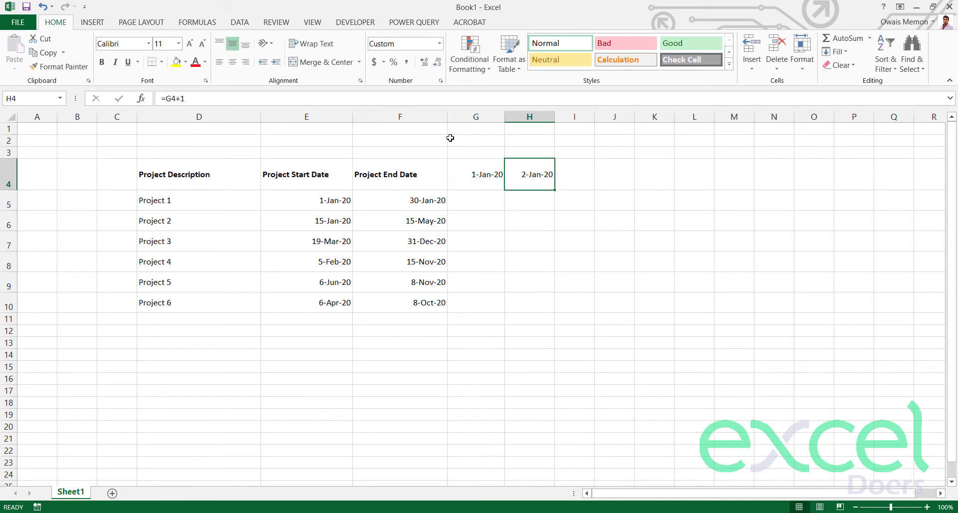
key(ctrl+c)
key(shift+Right)
key(shift+Right)
key(shift+Right)
key(shift+Right)
key(shift+Right)
key(shift+Right)
key(shift+Right)
key(shift+Right)
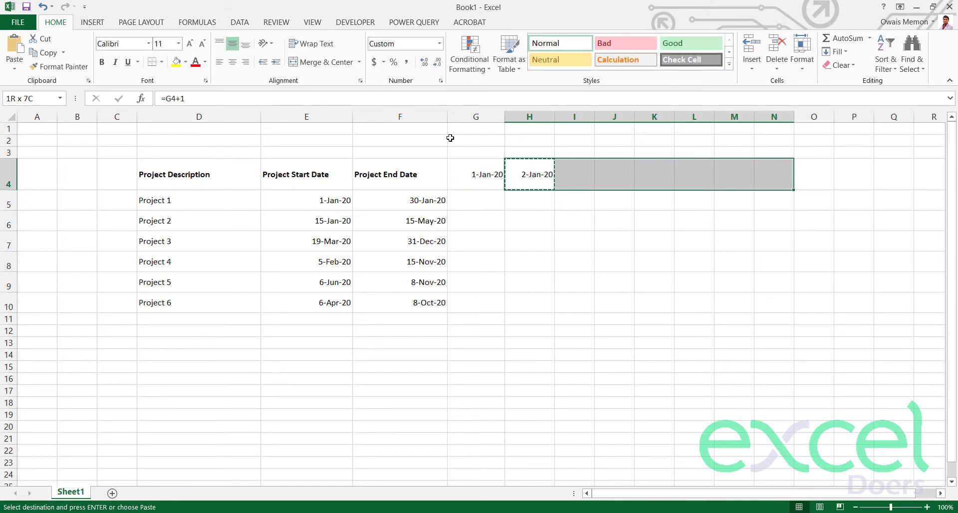
key(ctrl+v)
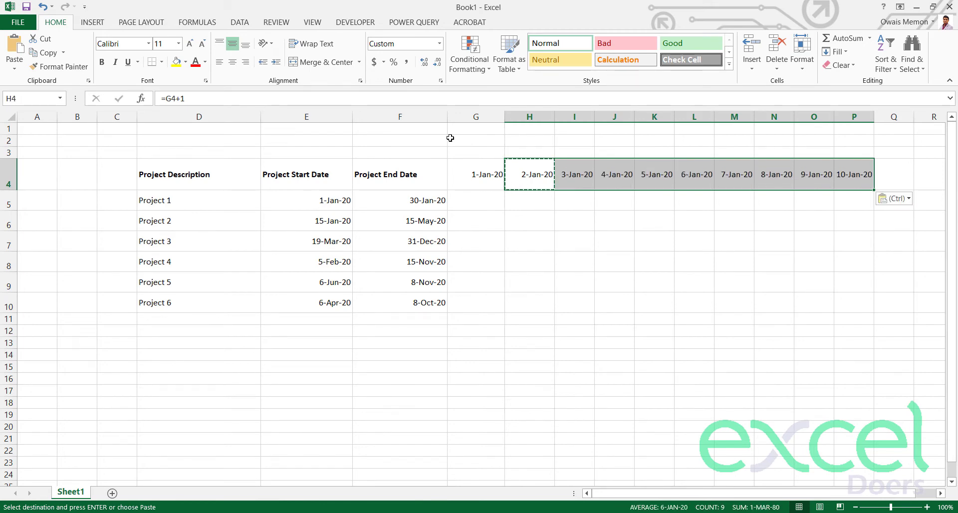
scroll(450, 138, right, 1)
key(Left)
key(Right)
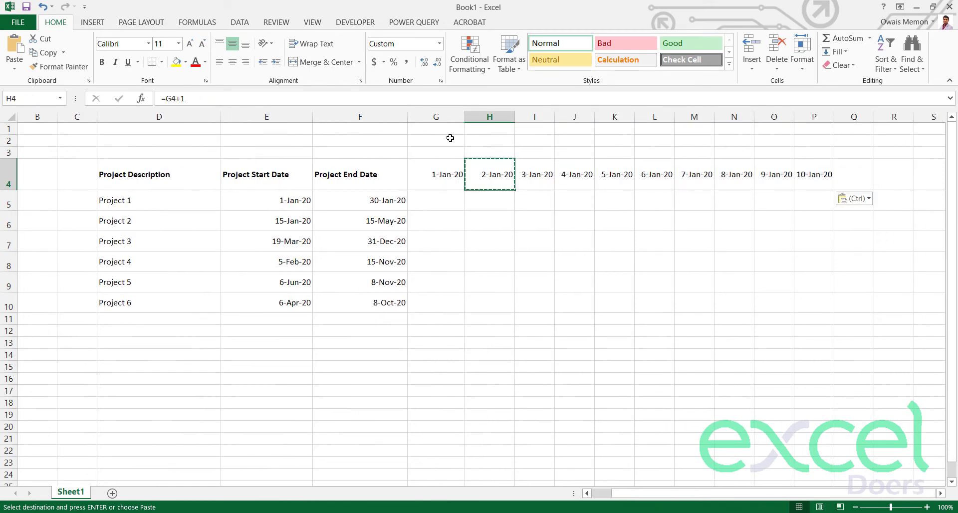
key(Left)
key(Right)
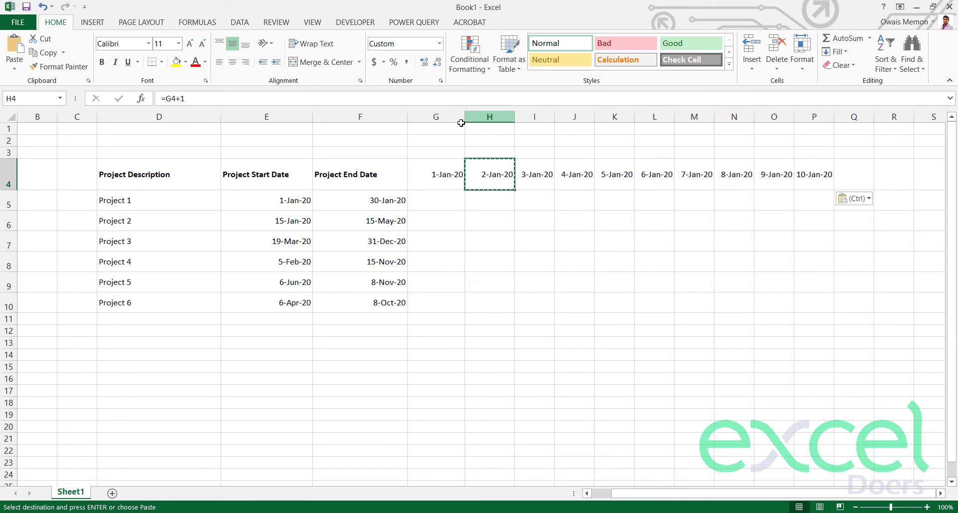
Step: Set the width of the date columns G through P to 12
click(452, 116)
right_click(452, 118)
click(492, 273)
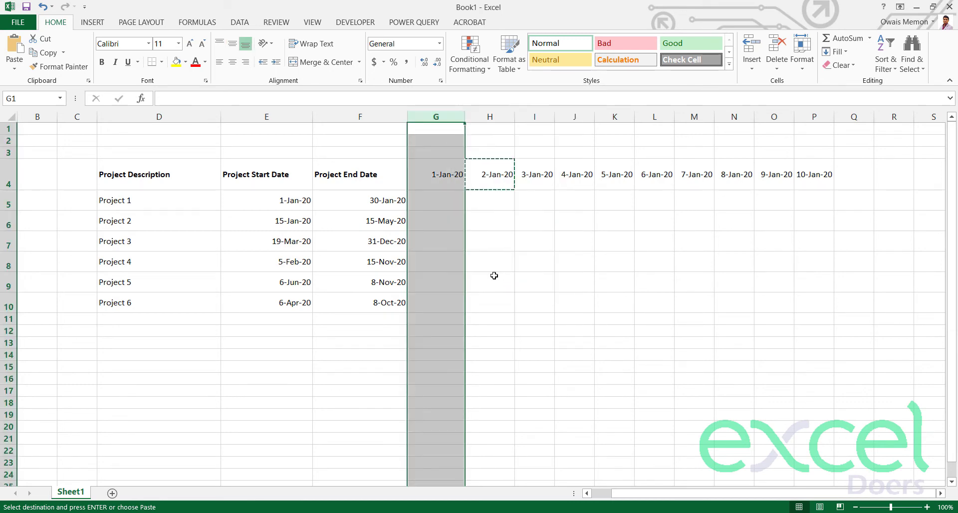
click(519, 285)
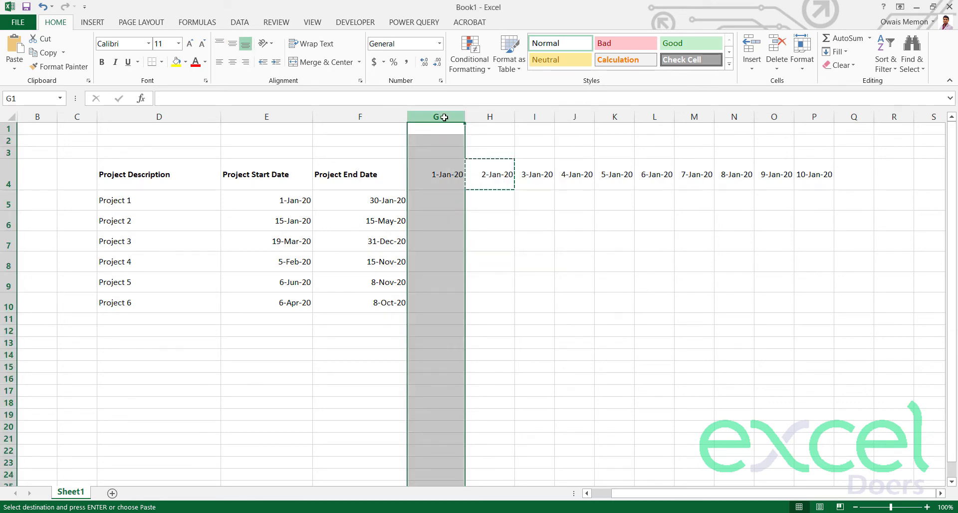
drag(438, 120, 791, 115)
right_click(790, 115)
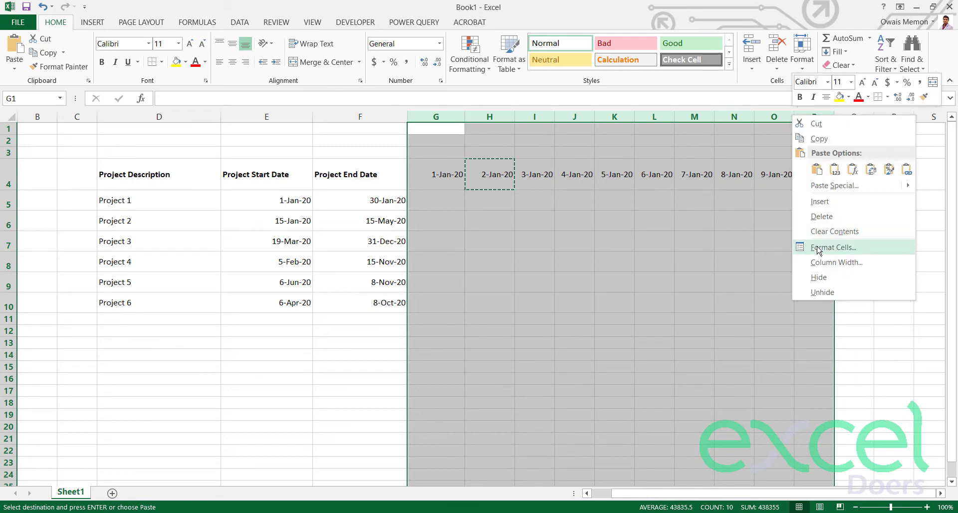
click(809, 248)
text(12)
click(774, 263)
Step: Bold the timeline dates 1-Jan-20 to 10-Jan-20 in G4:P4
click(749, 260)
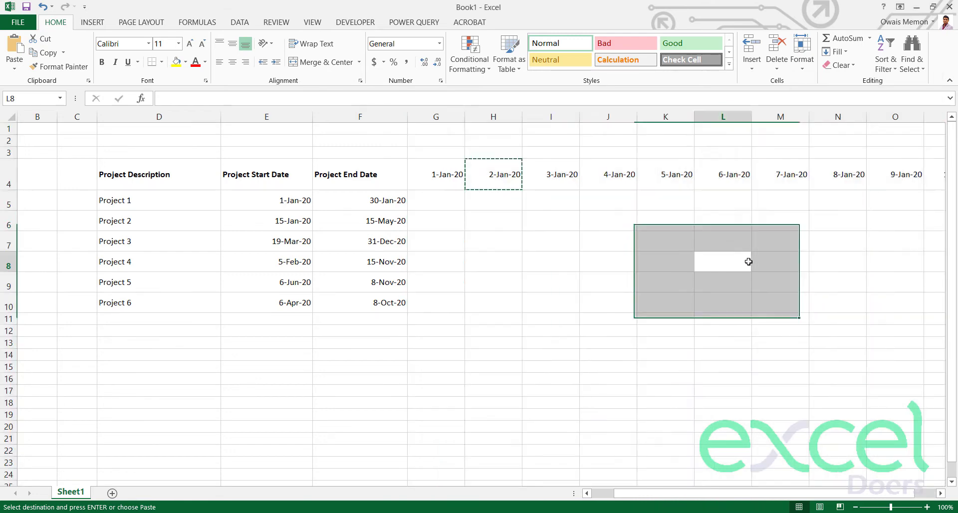
key(Right)
key(Right)
key(Right)
key(Right)
key(Right)
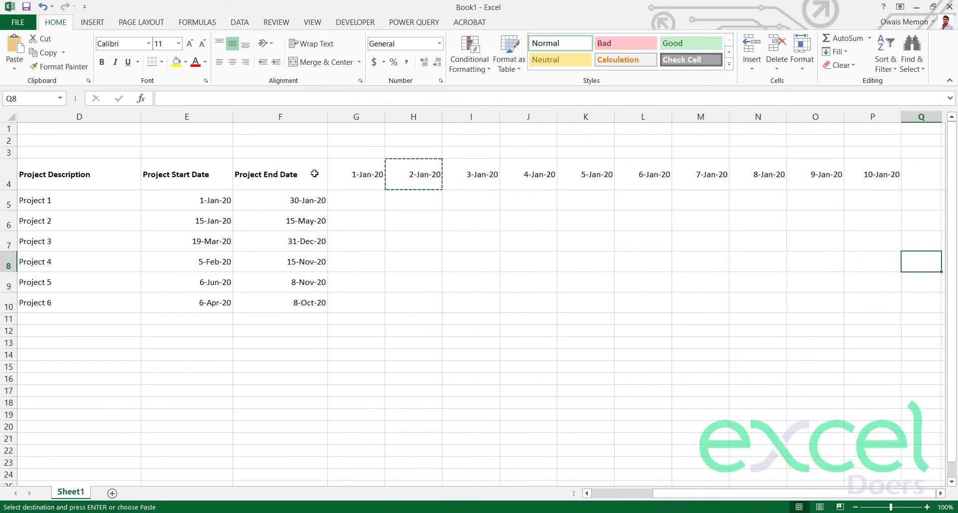
drag(358, 177, 854, 160)
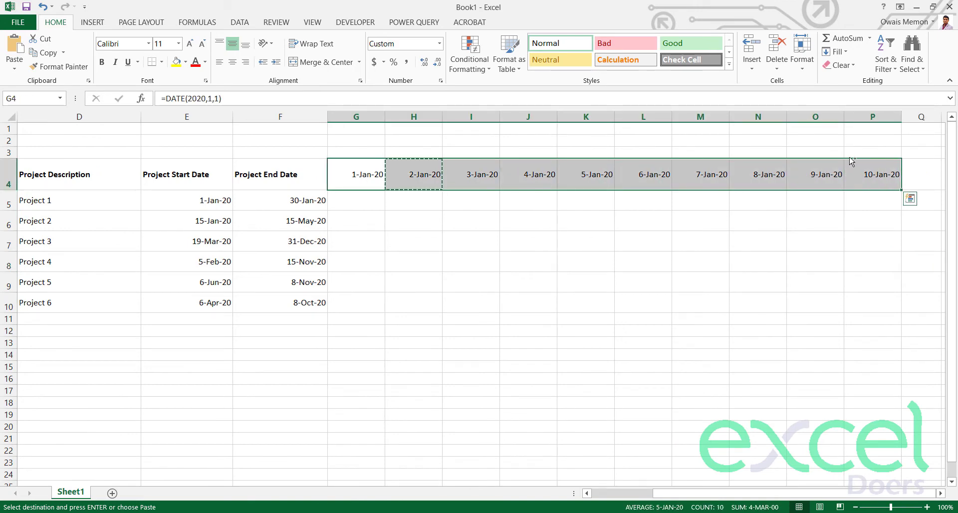
key(ctrl+b)
click(649, 257)
Step: Merge and centre G3:P3 and enter a bold 'TIME LINE' heading in it
click(374, 153)
drag(403, 157, 740, 154)
click(325, 62)
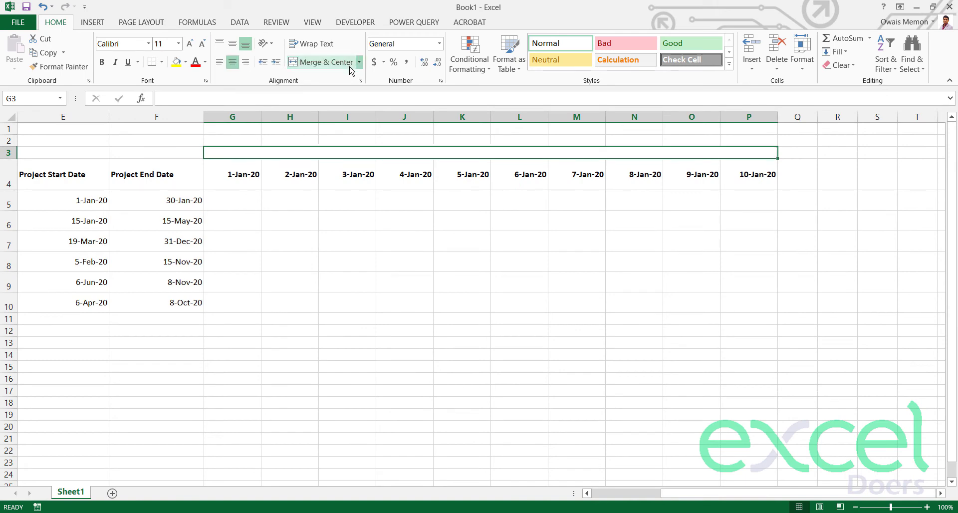
text(TIME LINE)
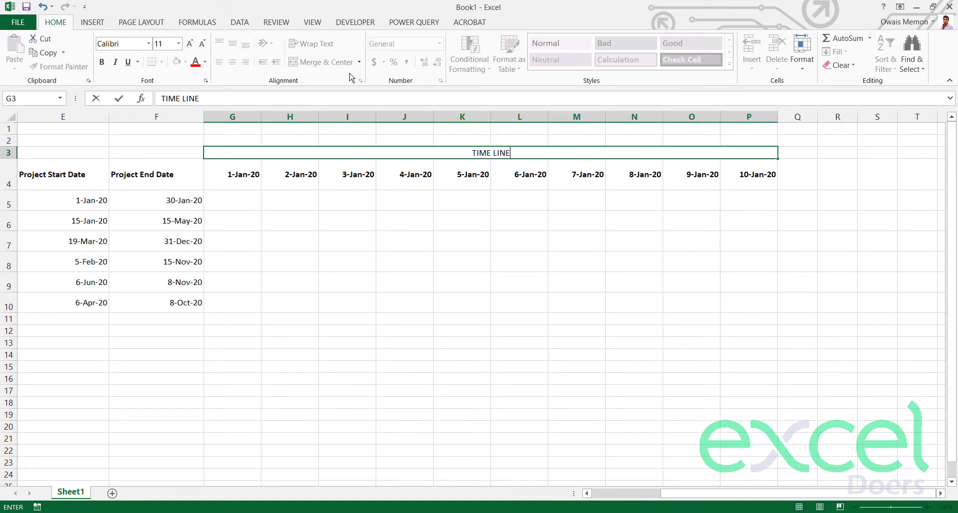
key(ctrl+Return)
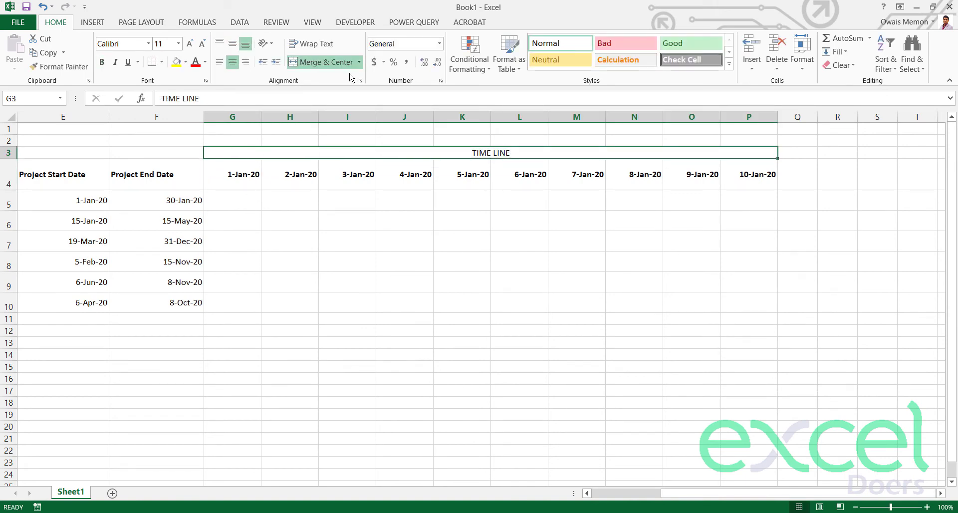
key(ctrl+b)
key(Down)
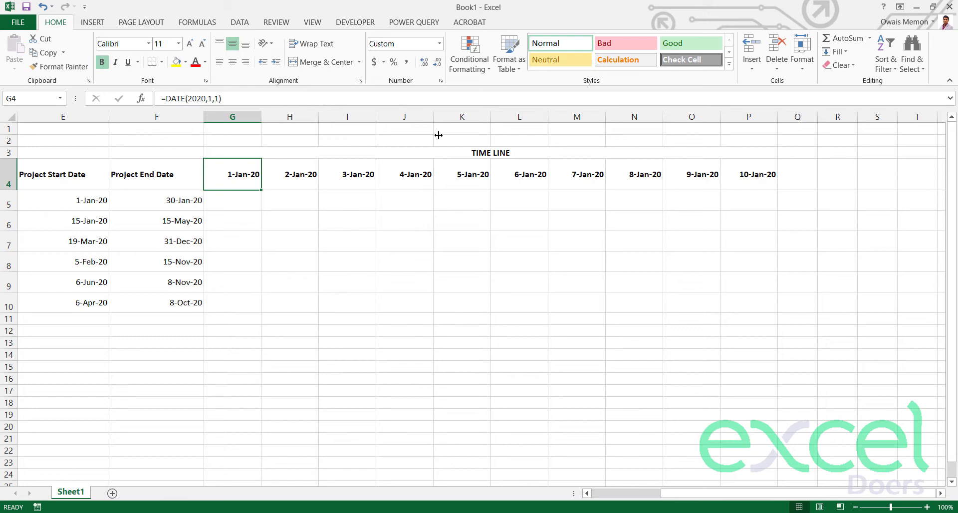
drag(748, 181, 241, 188)
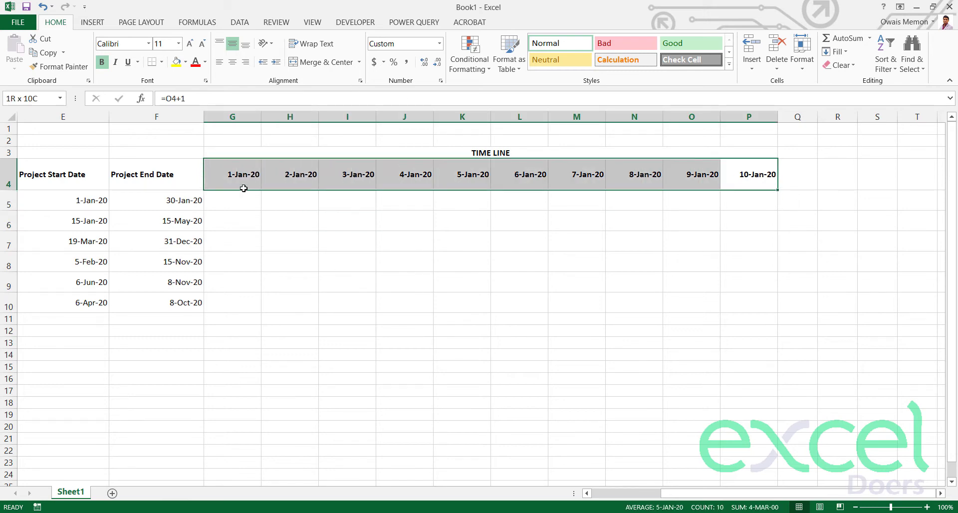
Step: Centre the dates in G4:P4 within their columns
click(232, 62)
key(Tab)
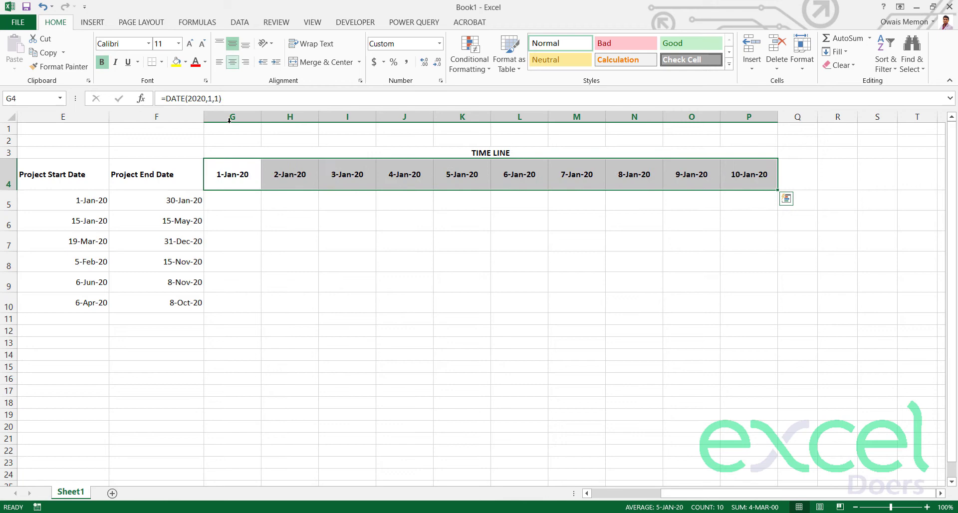
click(336, 250)
key(Left)
key(Left)
key(Left)
key(Left)
key(Left)
key(Left)
key(Left)
key(Left)
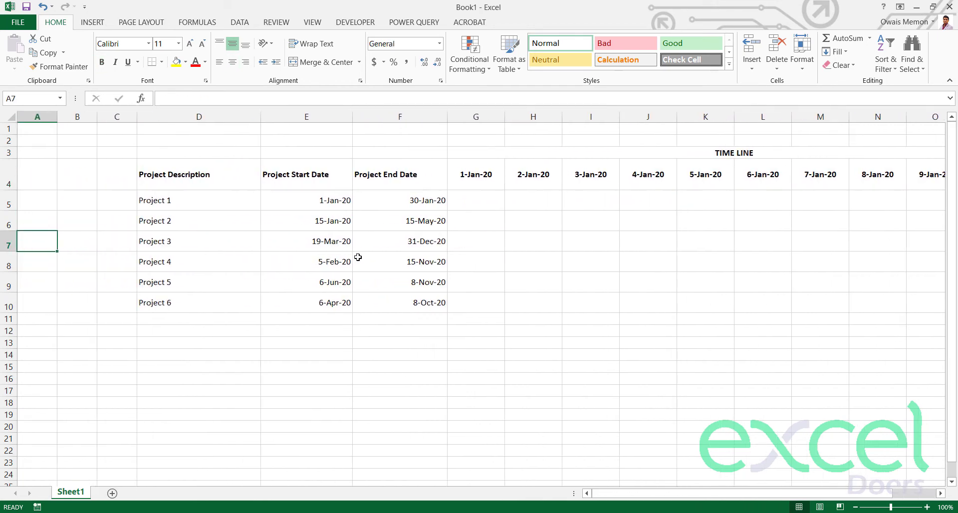
key(Right)
key(Right)
key(Right)
key(Right)
key(Right)
key(Right)
key(Right)
key(Left)
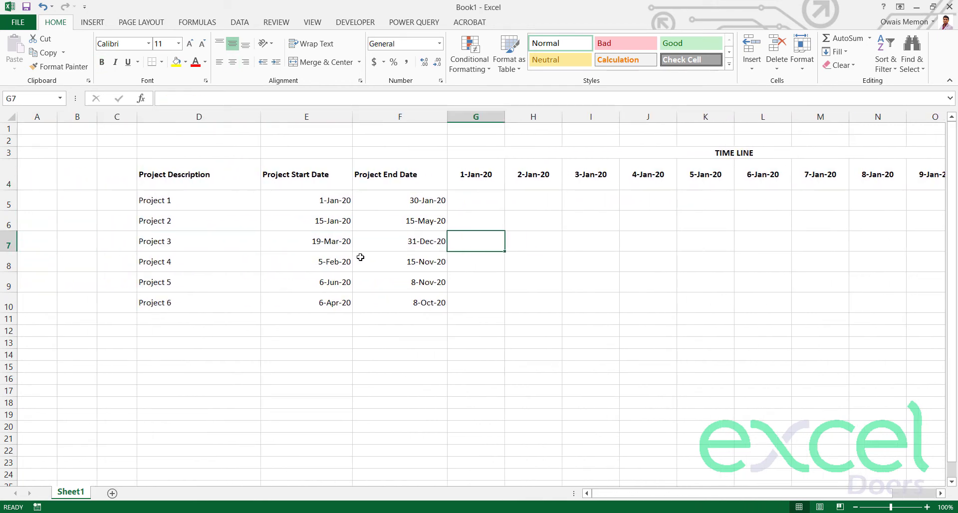
key(Up)
key(Up)
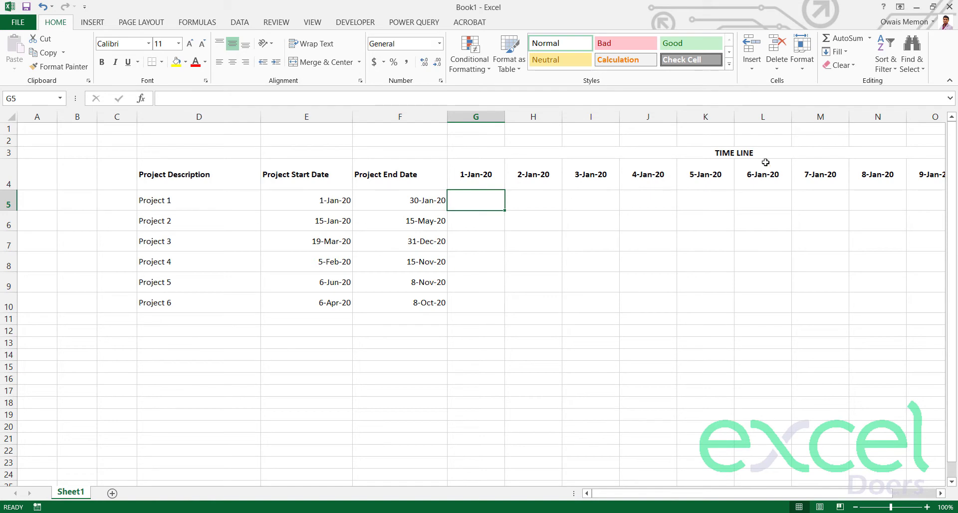
Step: Check the G4 date and Project 1's start and end dates, ending in cell G5
drag(465, 195, 892, 300)
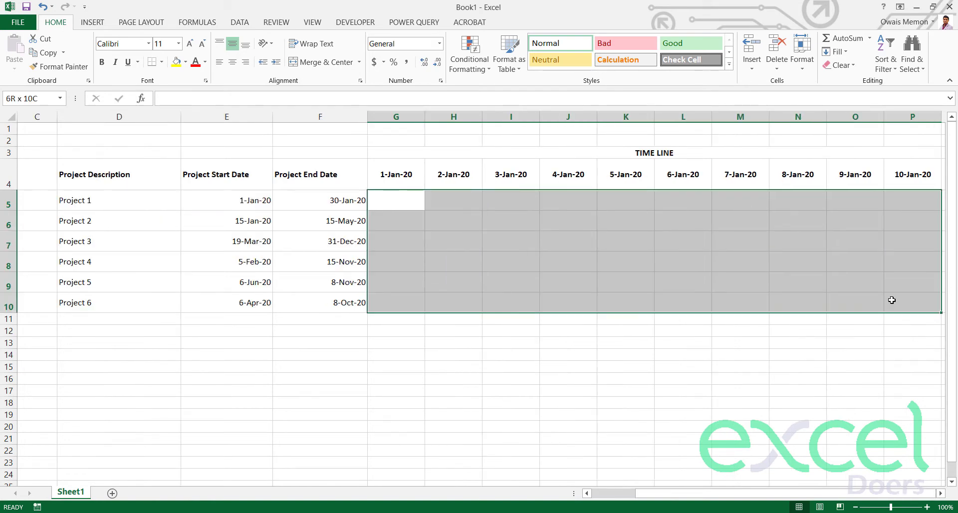
click(414, 199)
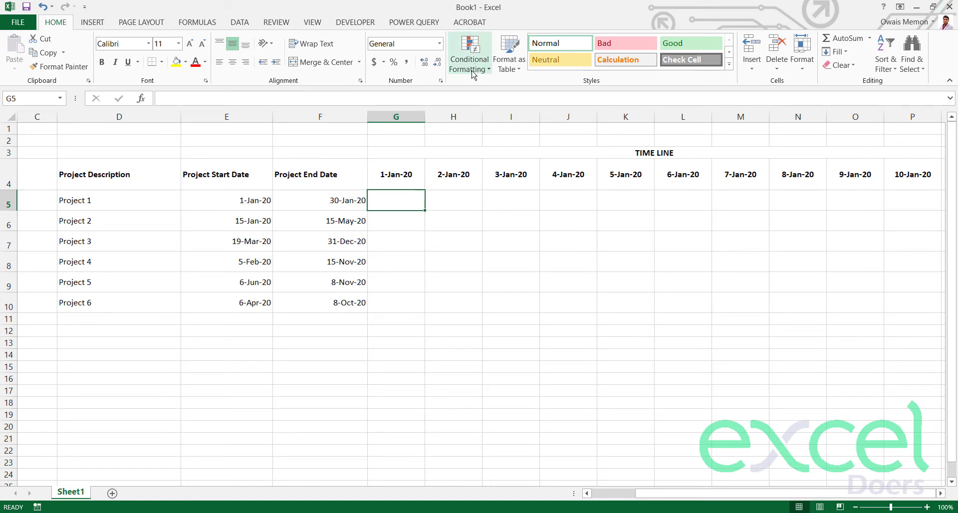
click(415, 171)
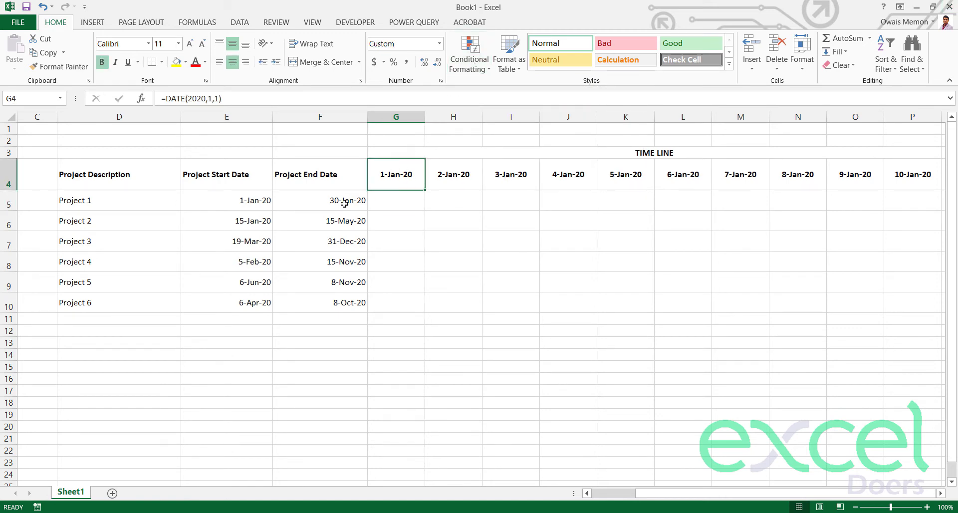
drag(302, 202, 267, 196)
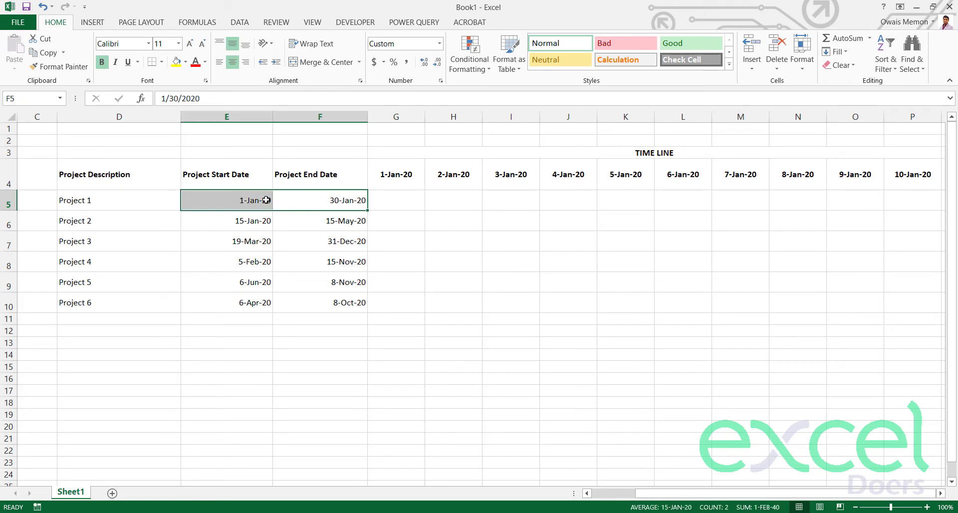
click(404, 197)
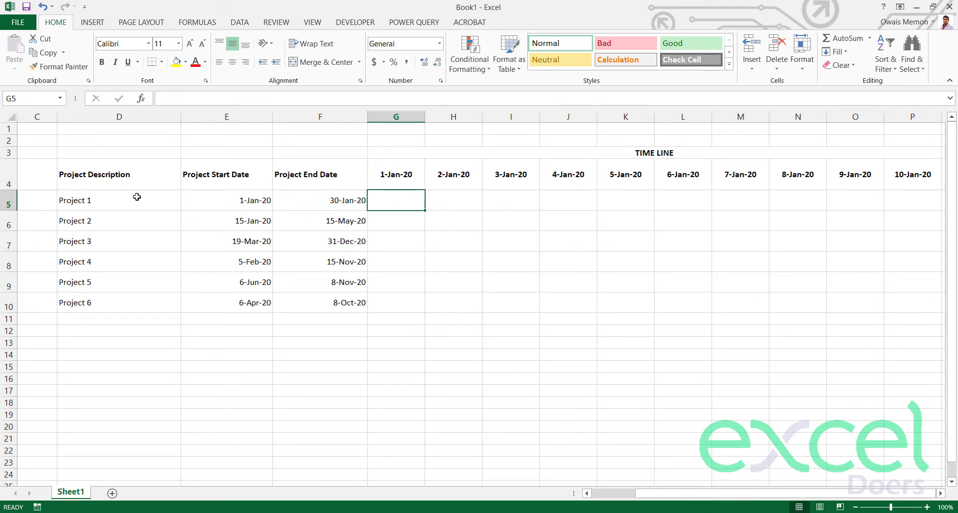
click(407, 175)
click(235, 197)
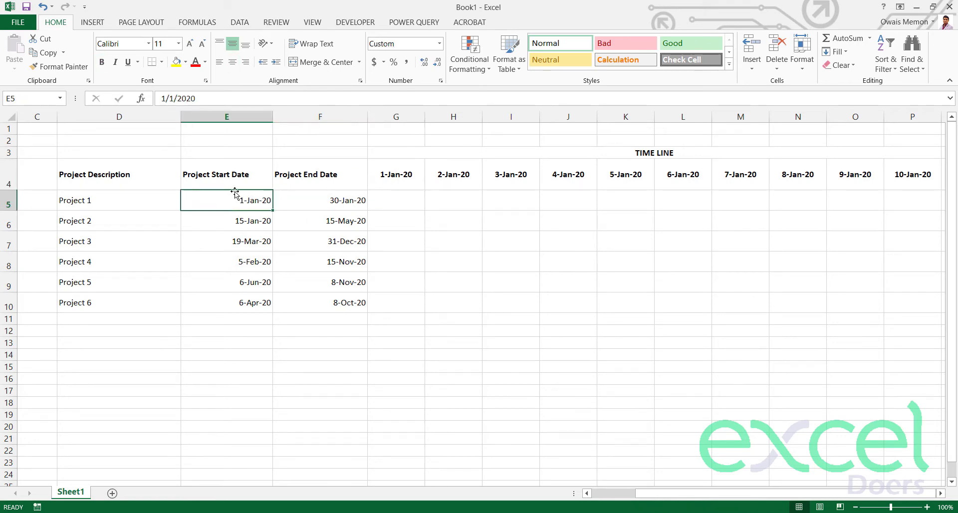
click(405, 196)
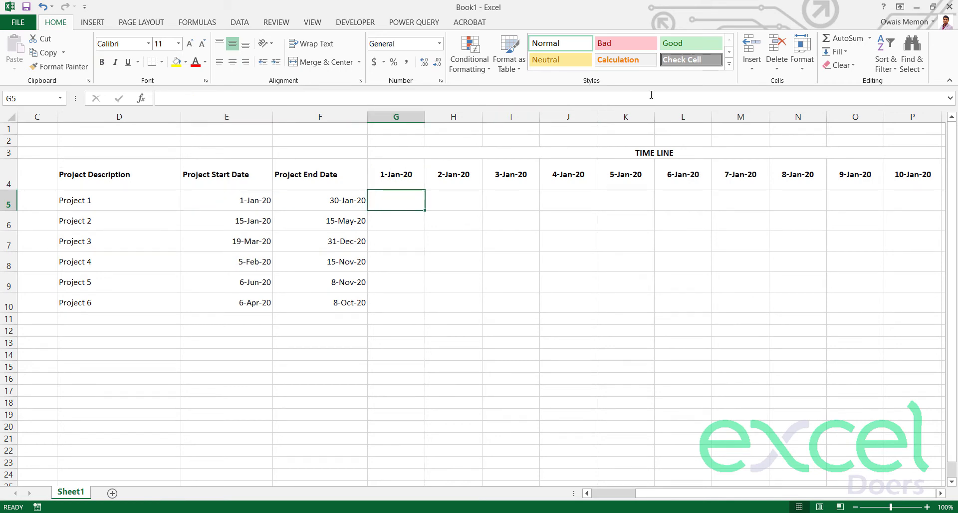
Step: In G5 begin =IF(AND( with the first condition G$4>=$E5
text(=if)
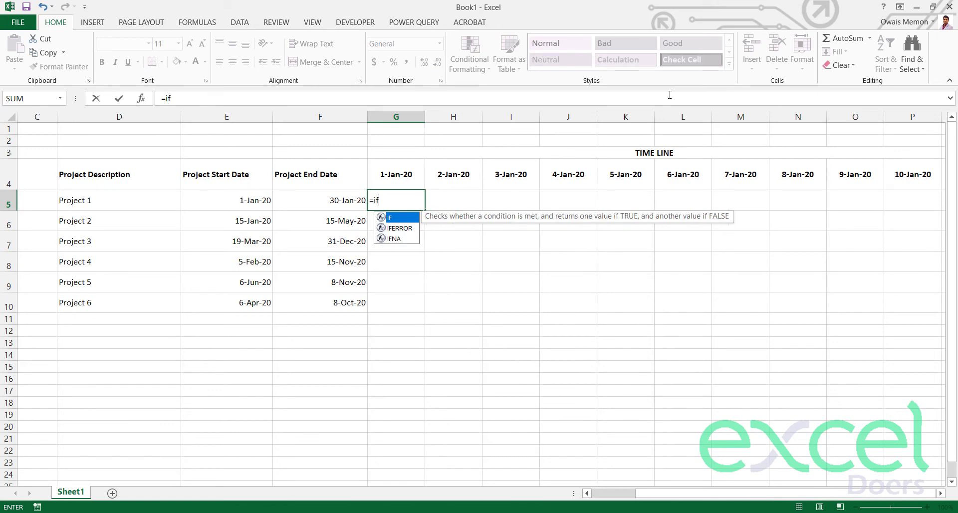
key(Tab)
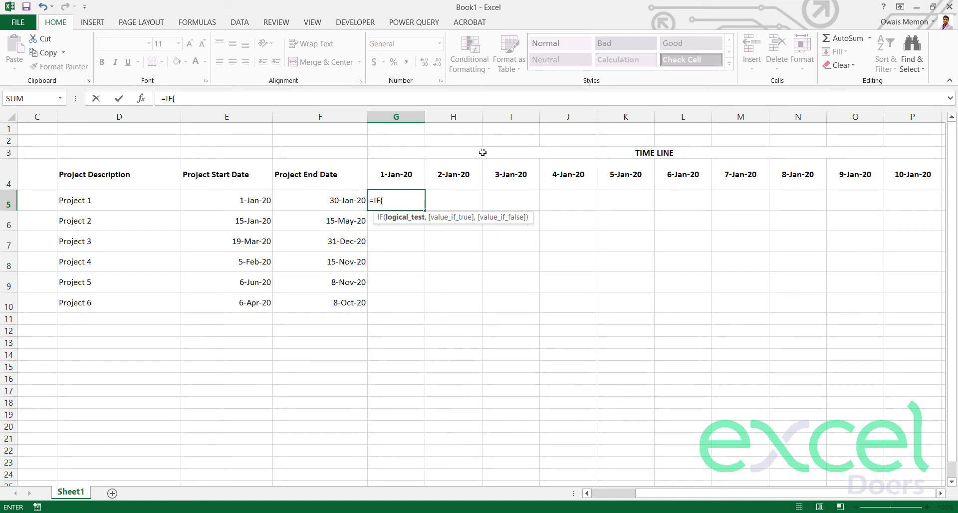
text(and)
key(Tab)
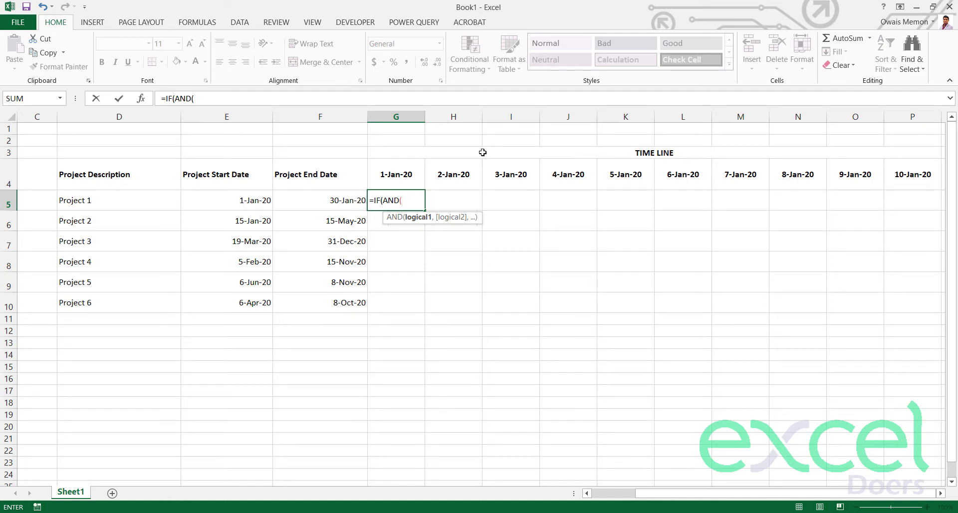
click(385, 183)
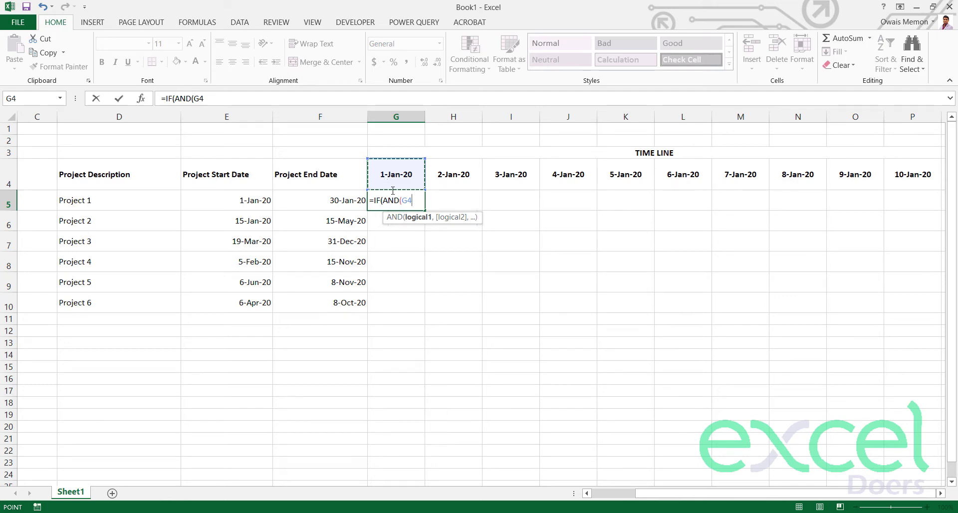
key(F2)
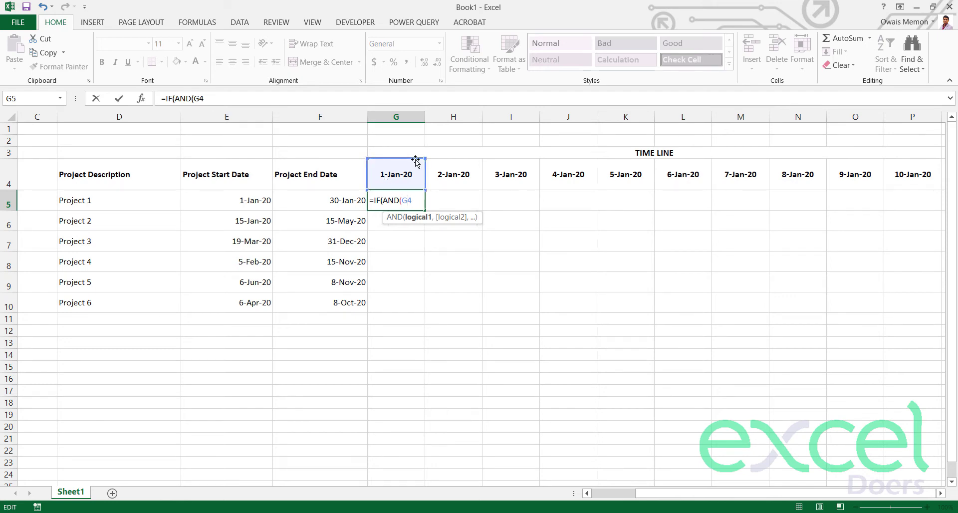
key(F4)
key(F4)
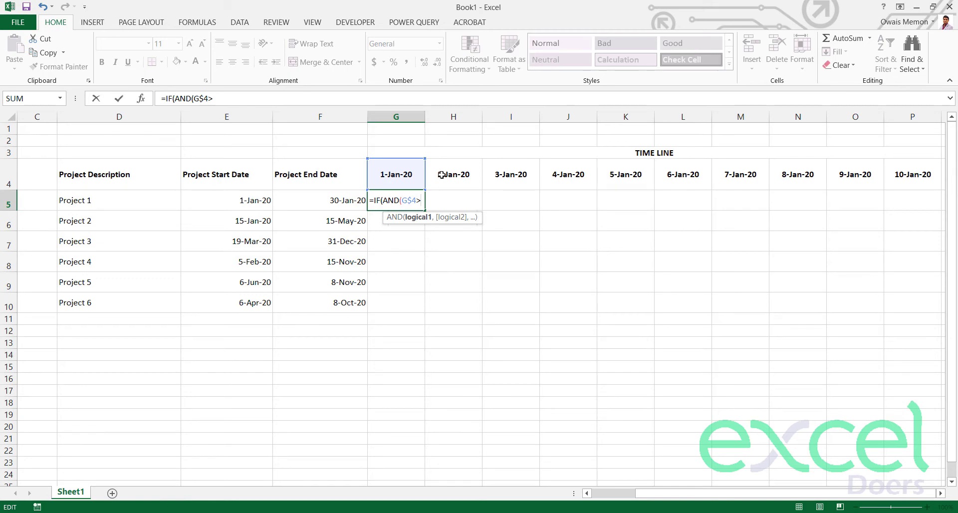
text(=)
click(213, 199)
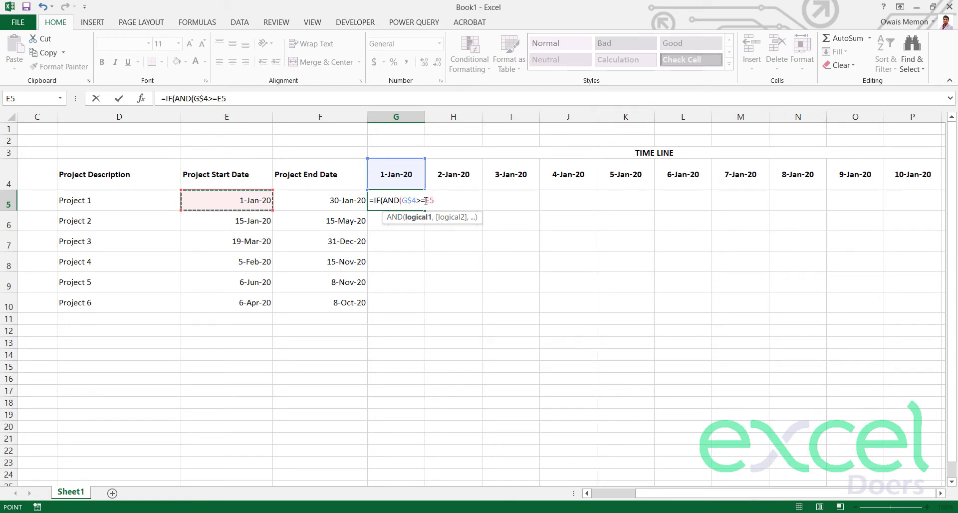
key(F2)
key(Left)
key(Left)
text($E5)
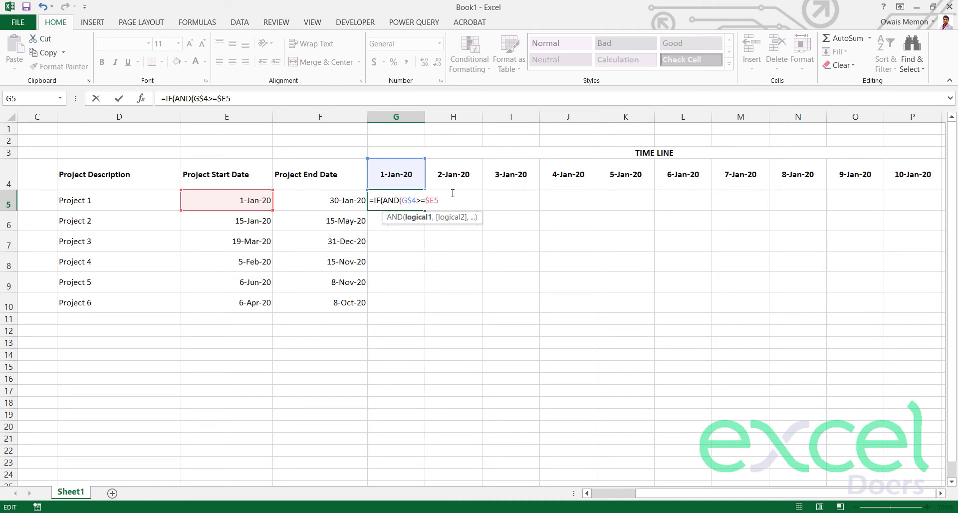
text(,)
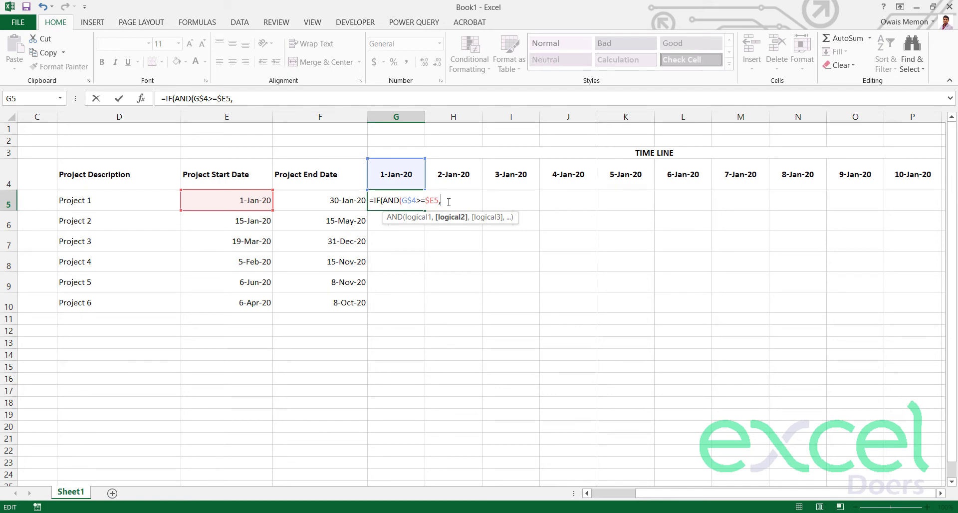
Step: Add the second condition G$4<=$F5 and the "YES","NO" results, then enter the formula
click(395, 177)
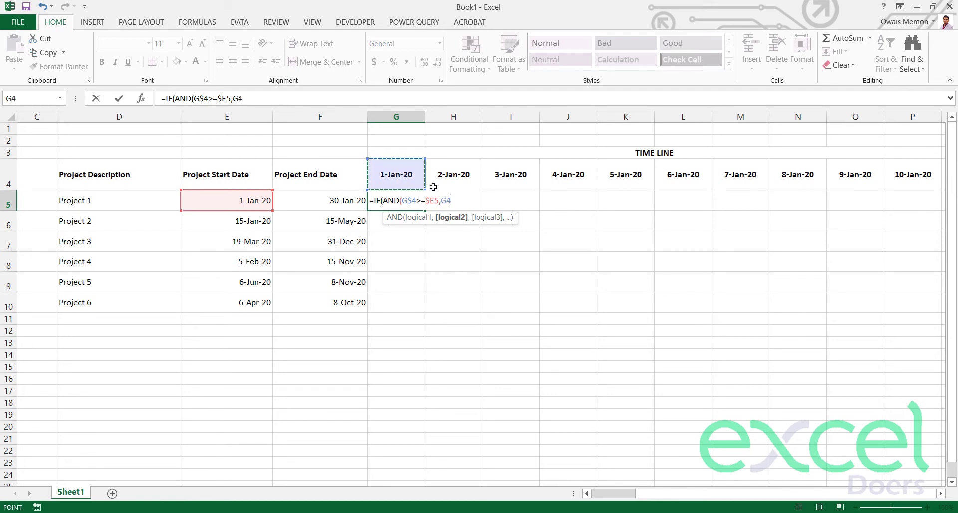
click(449, 200)
key(F4)
key(F4)
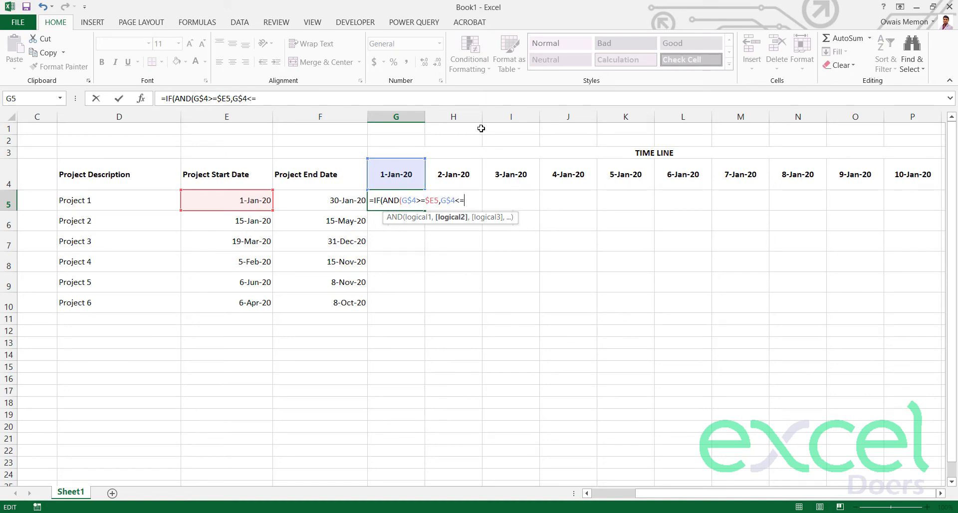
click(331, 200)
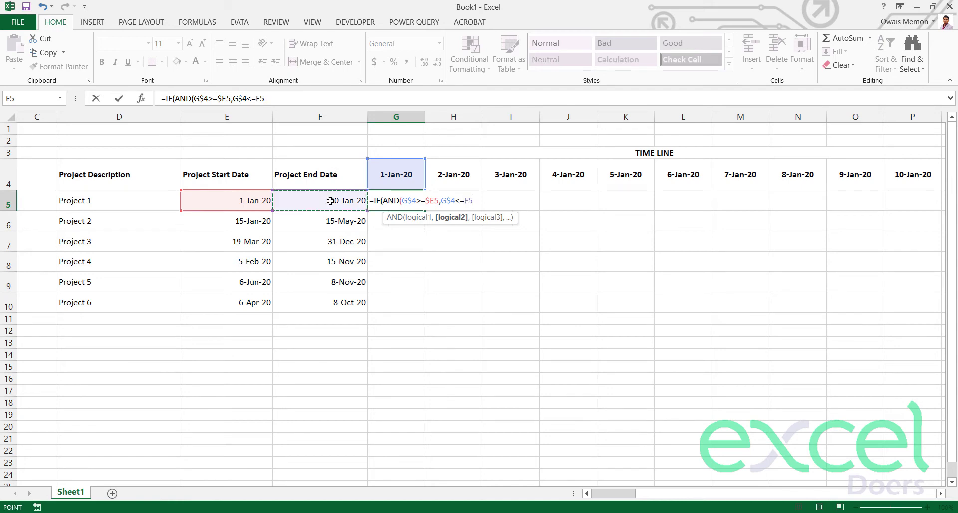
click(464, 201)
text($F5)
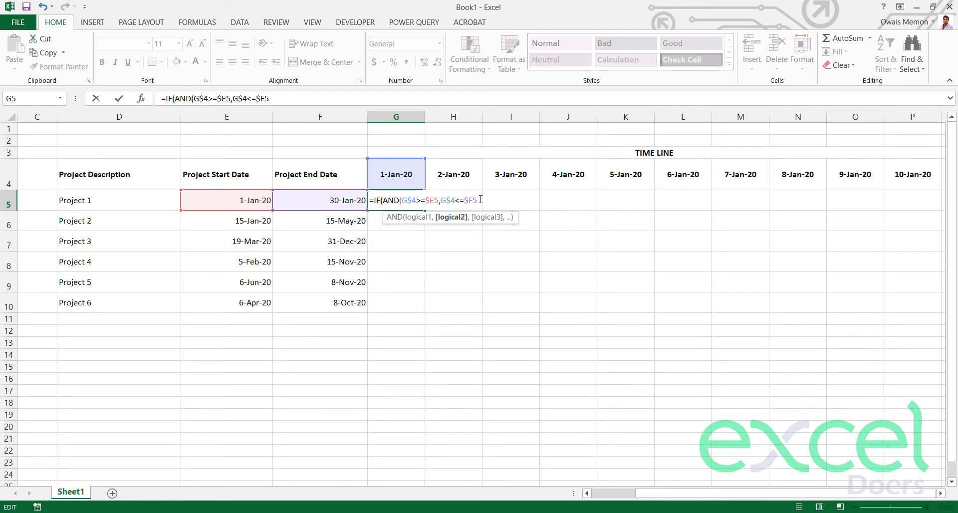
text())
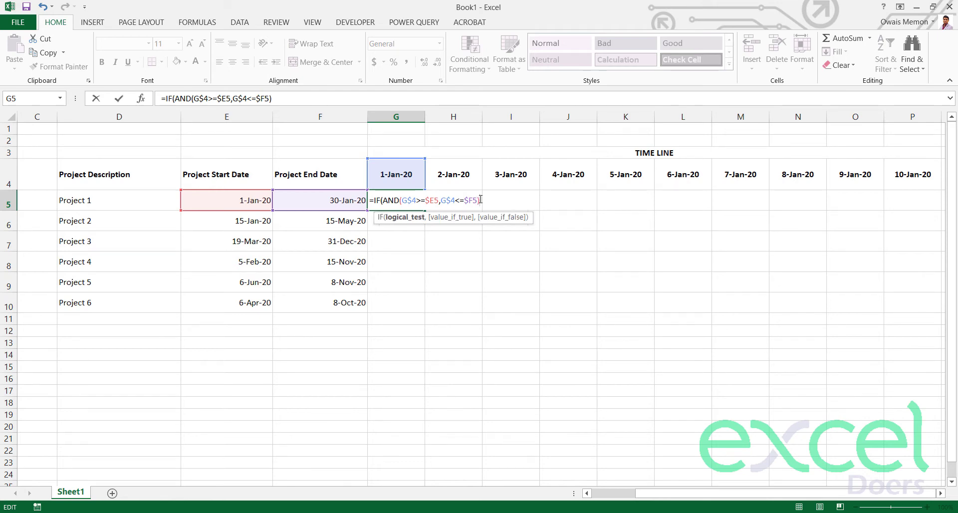
text(,"YE)
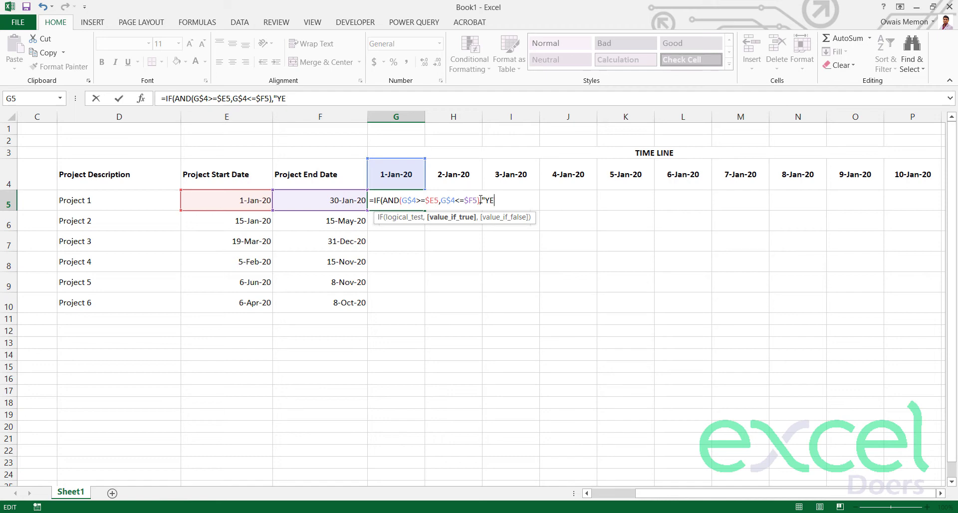
text(S",)
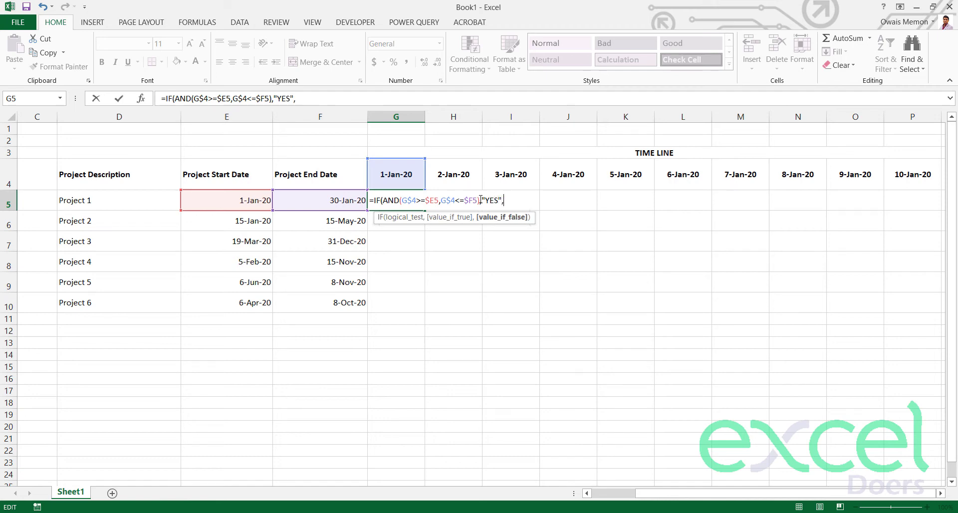
text("NO)
key(Return)
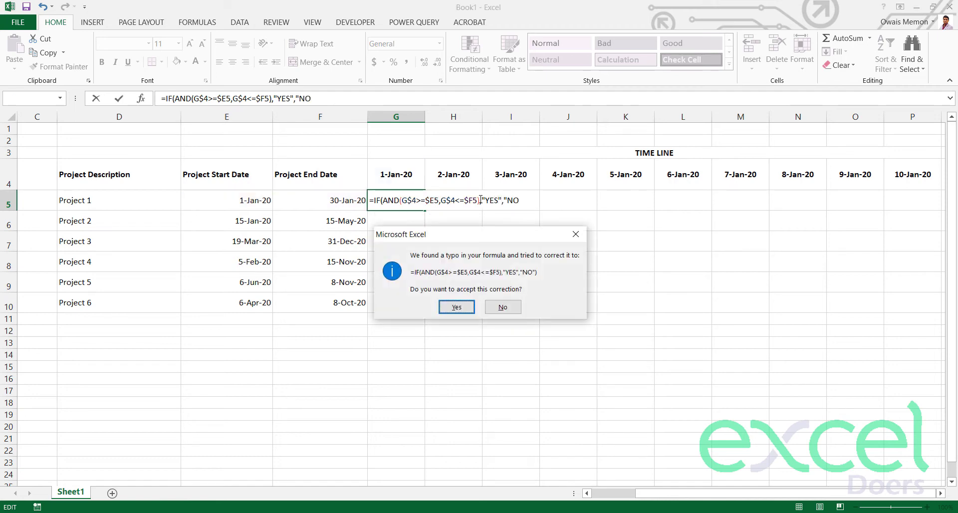
Step: Add the missing closing bracket so G5 holds =IF(AND(G$4>=$E5,G$4<=$F5),"YES","NO")
key(Escape)
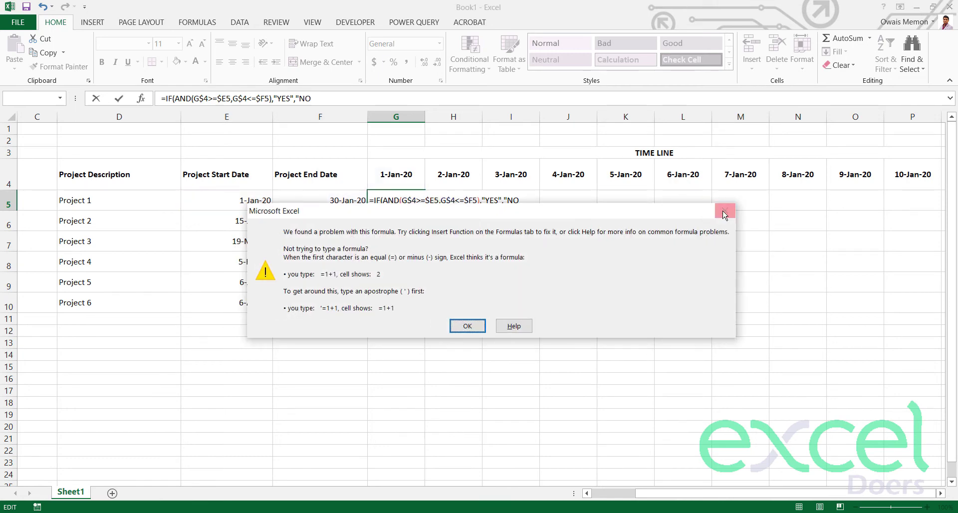
click(713, 213)
click(518, 200)
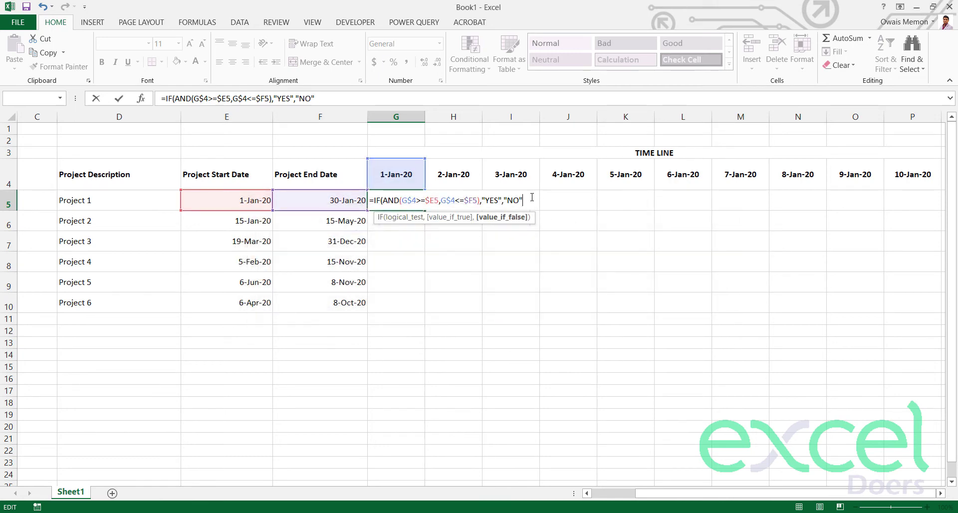
text())
key(Return)
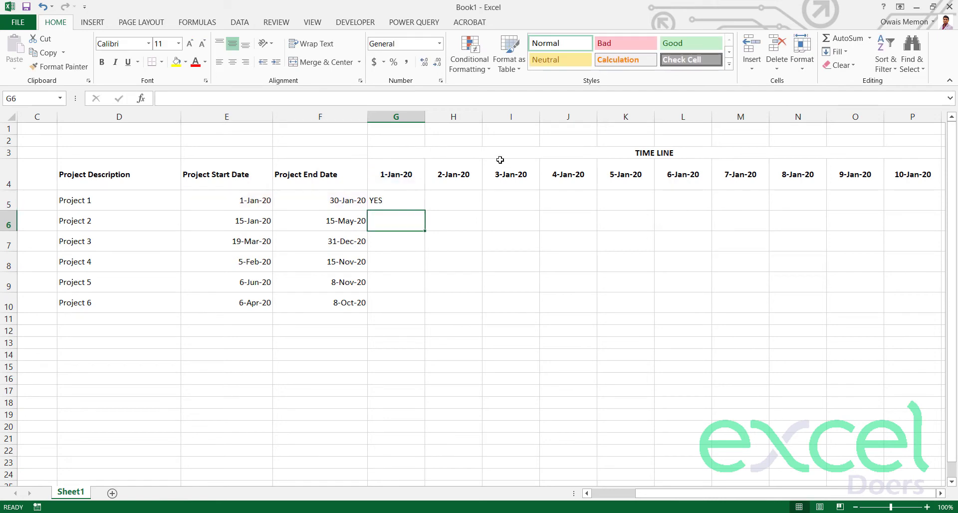
Step: Centre G5 and paste its formula across the grid G5:P10
click(415, 199)
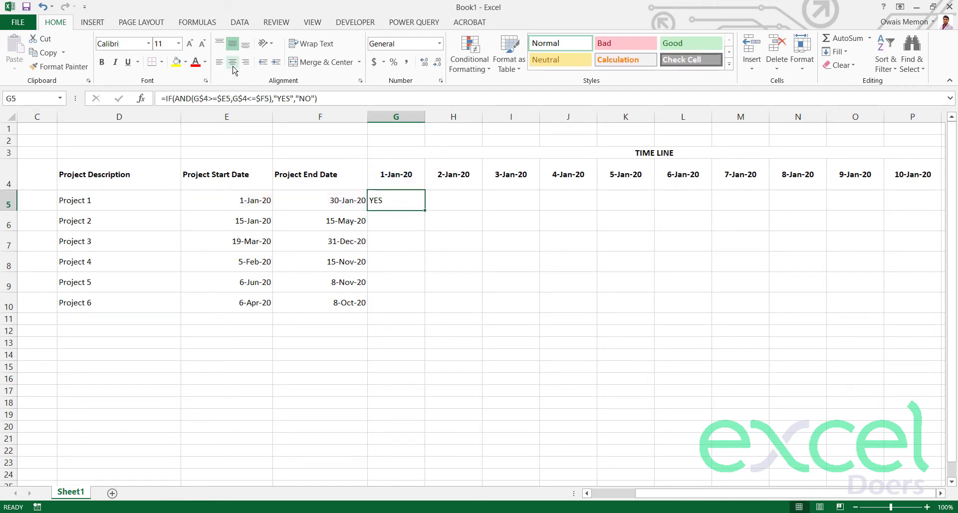
click(233, 65)
key(ctrl+c)
key(shift+Right)
key(shift+Right)
key(shift+Right)
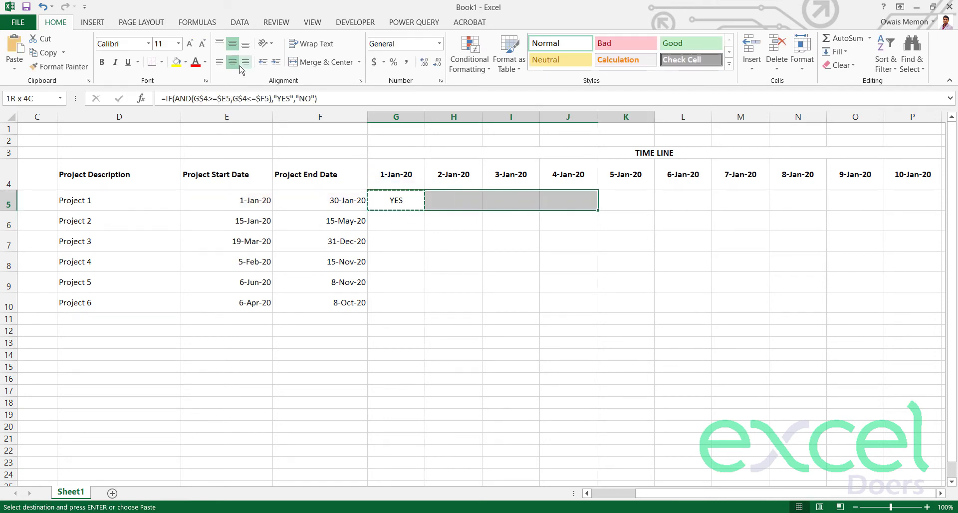
key(shift+Right)
key(shift+Right)
key(shift+Right)
key(shift+Right)
key(shift+Right)
key(shift+Right)
key(shift+Down)
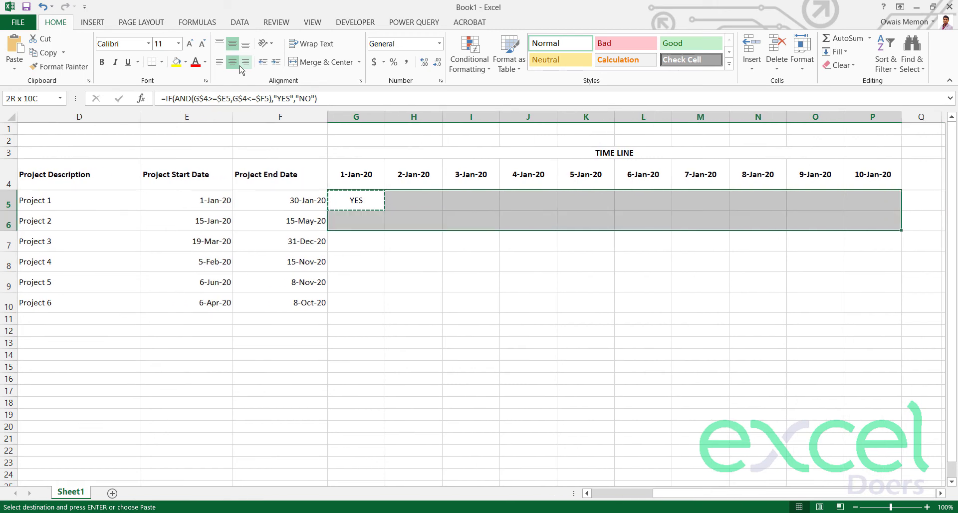
key(shift+Down)
key(shift+Down)
key(shift+Down)
key(shift+Down)
key(ctrl+v)
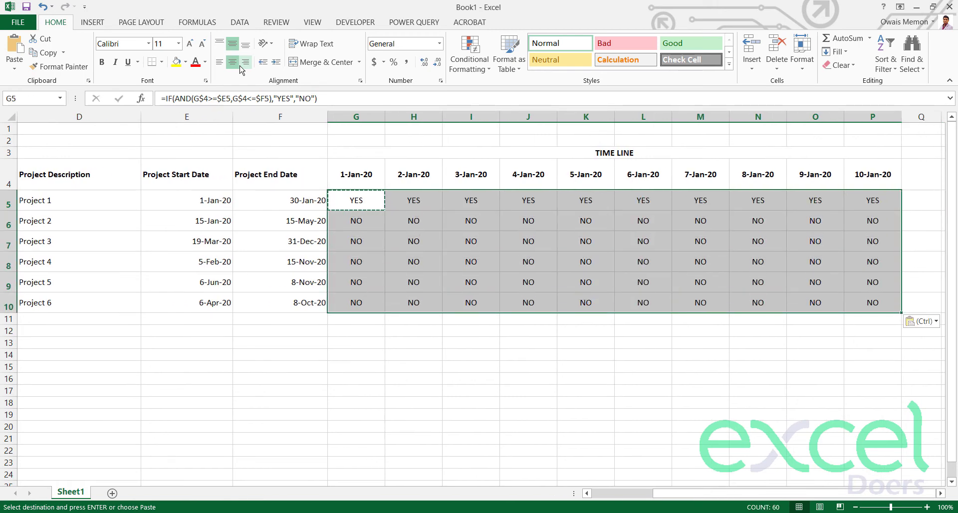
key(Escape)
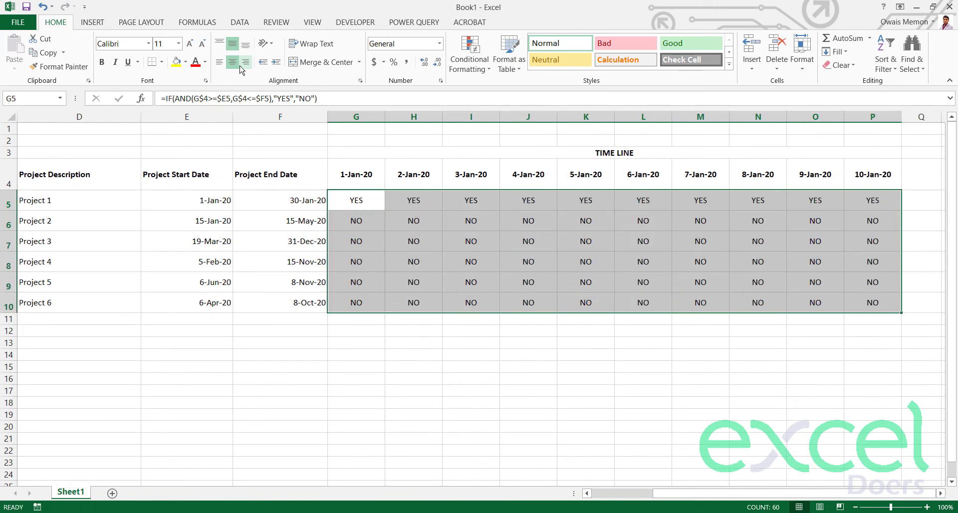
Step: Inspect the copied formulas in G6, H6 and I6 without changing them
key(Down)
key(F2)
key(Tab)
key(F2)
text(0)
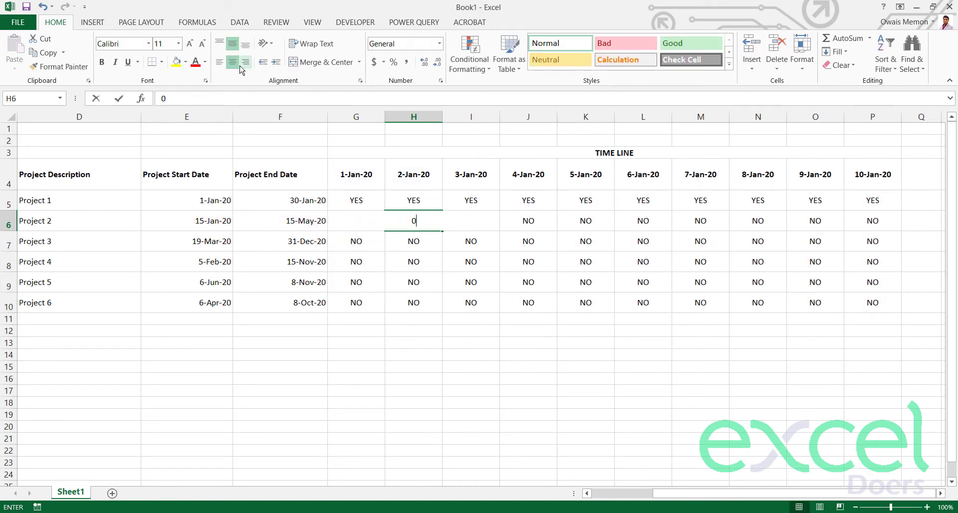
key(Escape)
key(F2)
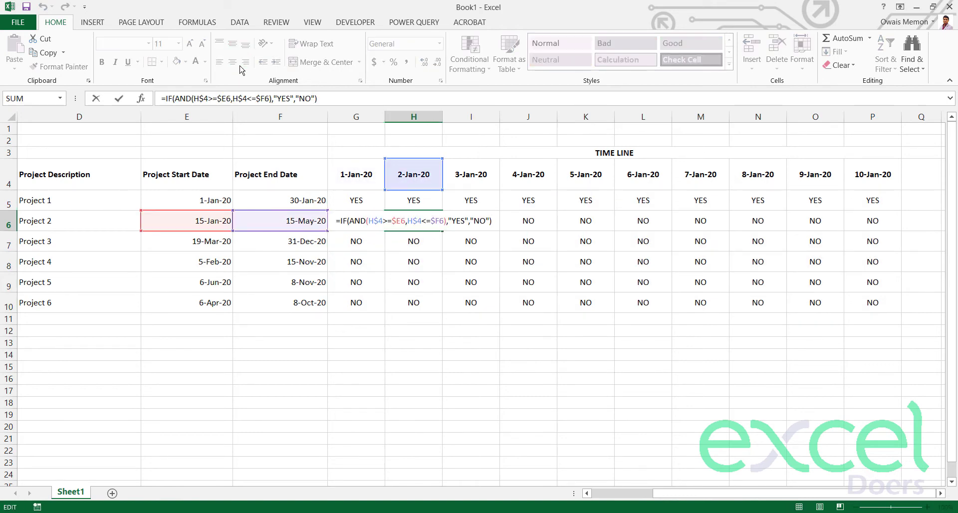
key(Tab)
key(F2)
key(Escape)
key(Left)
key(F2)
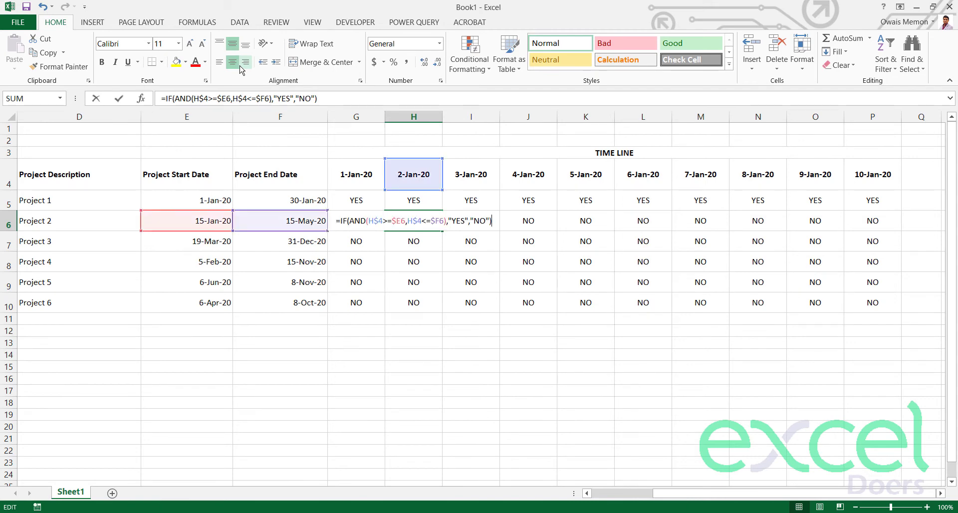
key(Escape)
key(Left)
key(F2)
key(Escape)
key(Left)
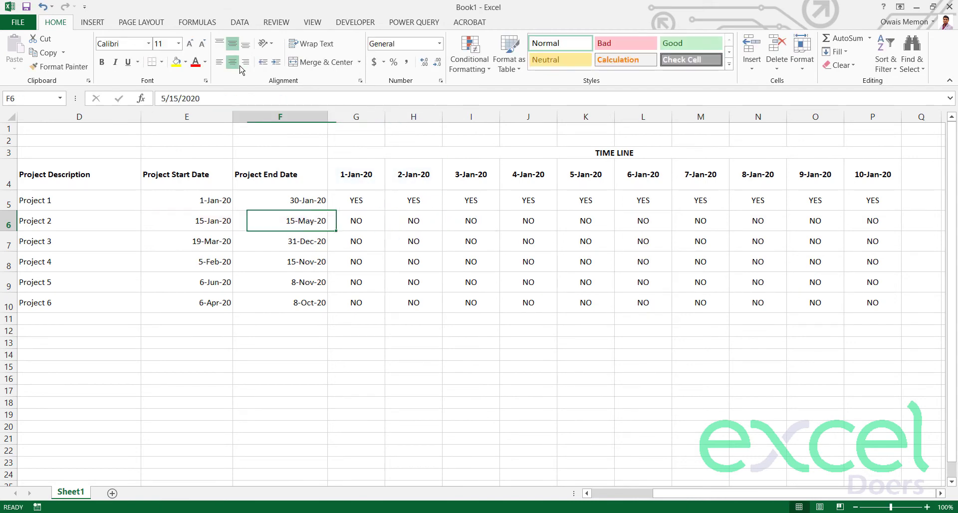
key(Left)
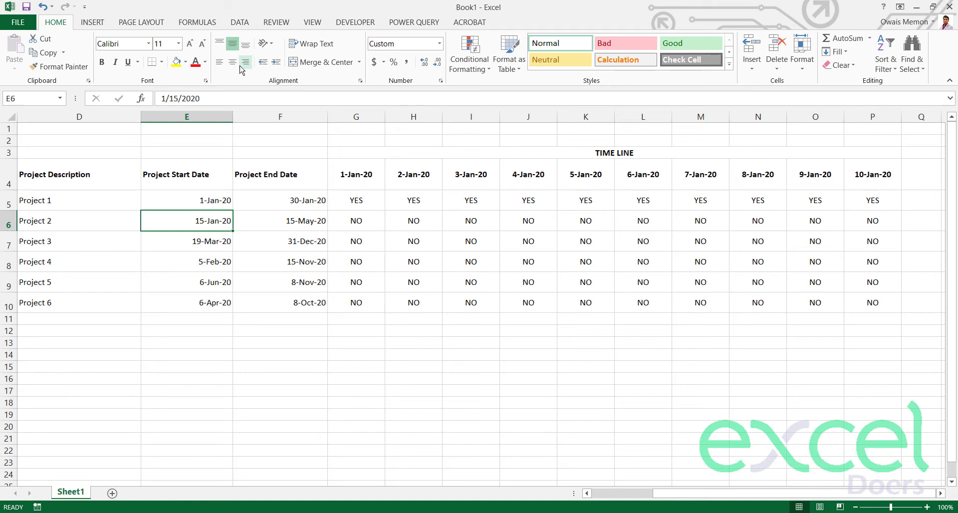
Step: Set Project 2's start date in E6 to 7-Jan and check its YES cells from M6 onward
click(666, 180)
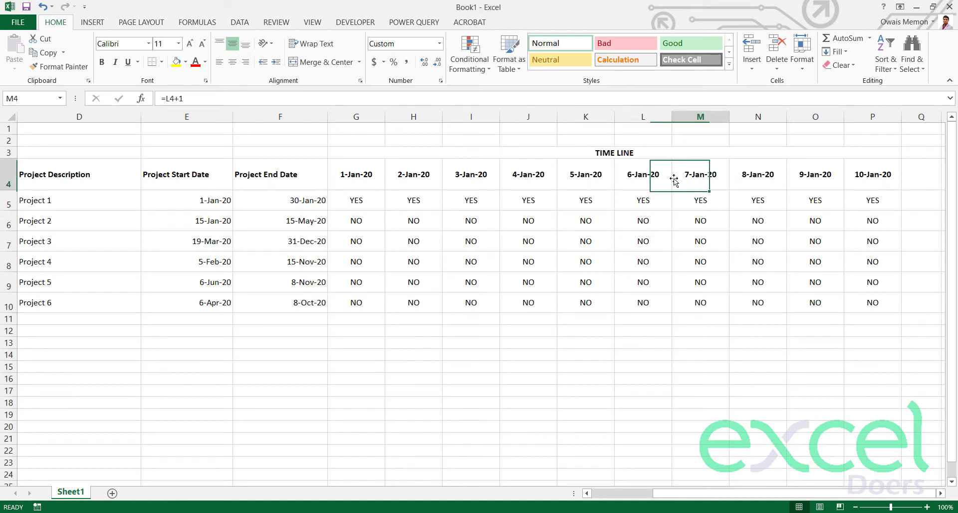
click(202, 218)
text(7-Jan)
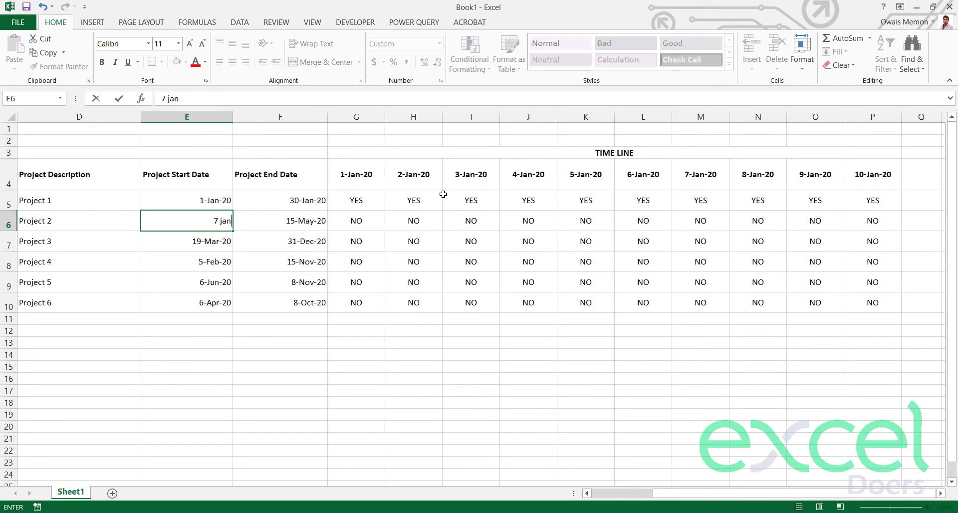
key(Return)
drag(699, 225, 930, 226)
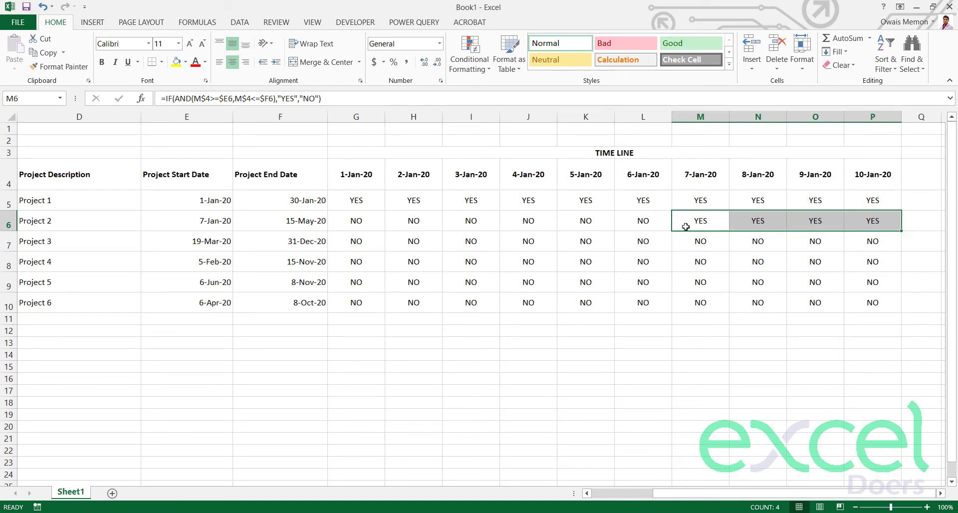
click(710, 219)
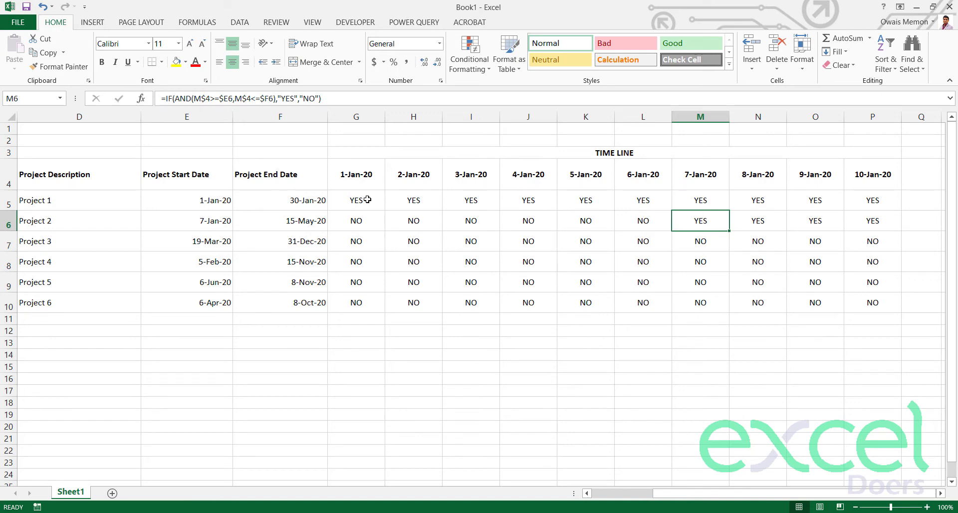
drag(367, 200, 878, 311)
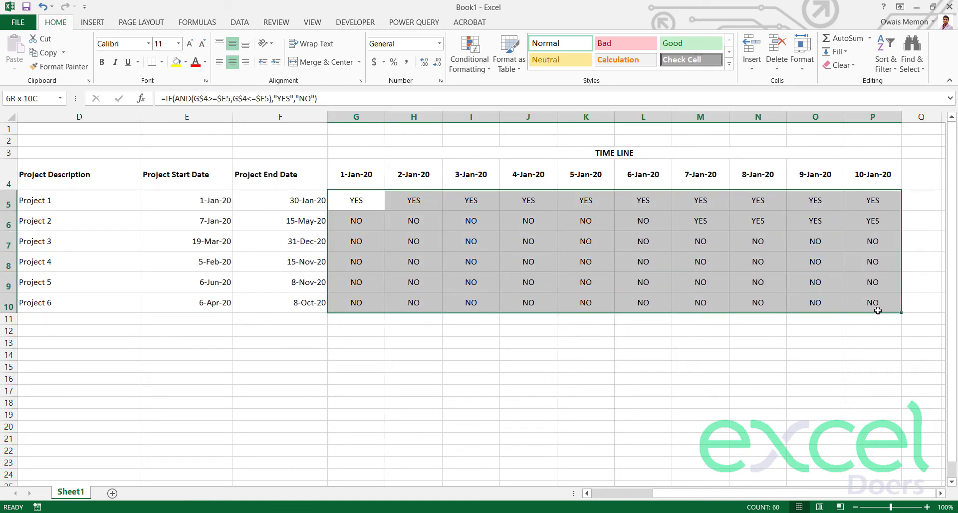
Step: Preview an Equal To 'YES' highlight rule on G5:P10, then cancel it without applying
drag(878, 310, 878, 310)
click(464, 75)
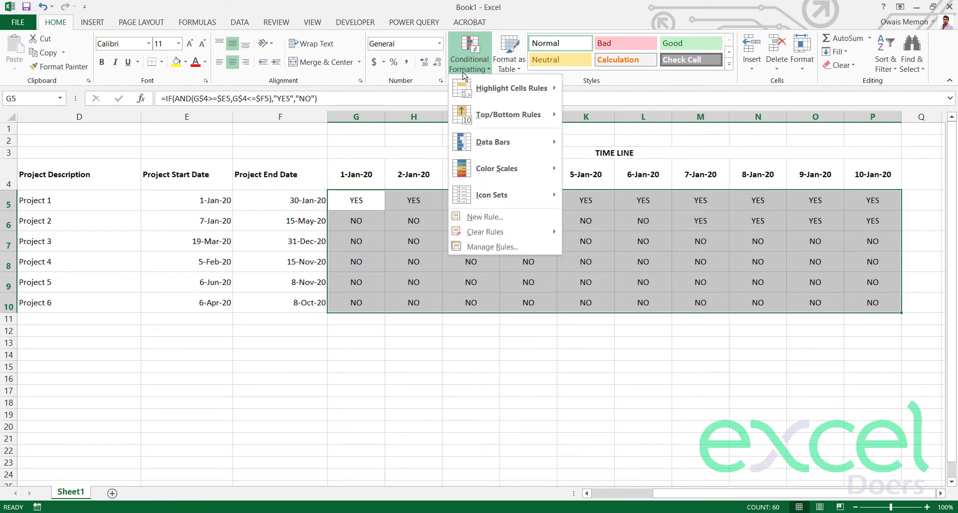
mouse_move(515, 95)
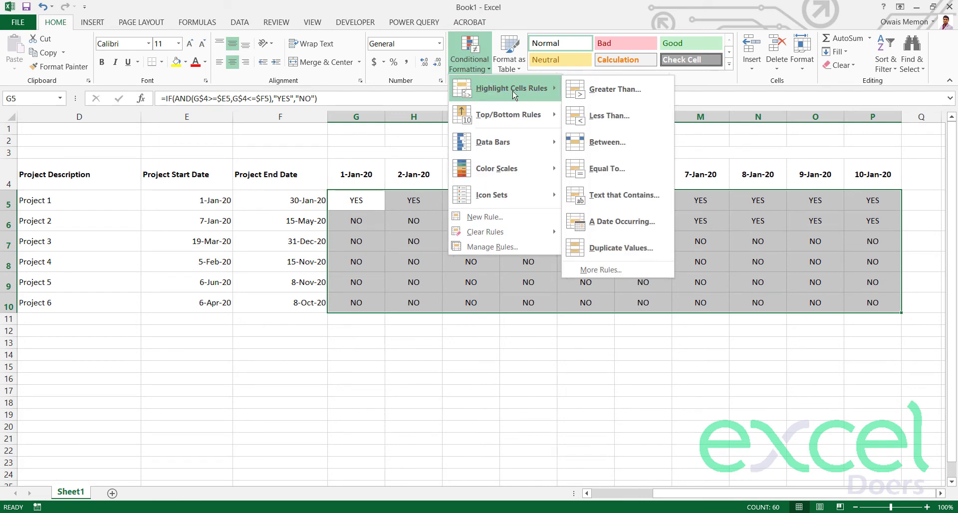
click(607, 169)
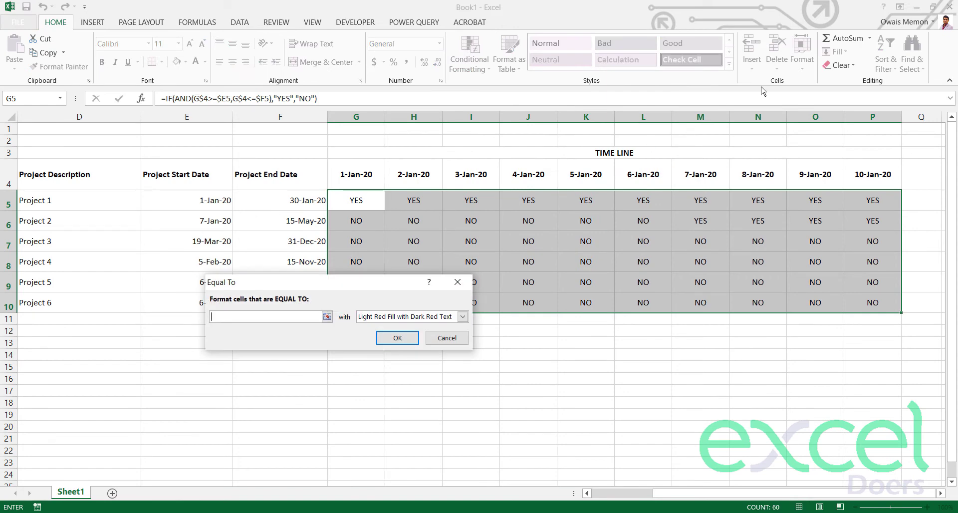
text(YES)
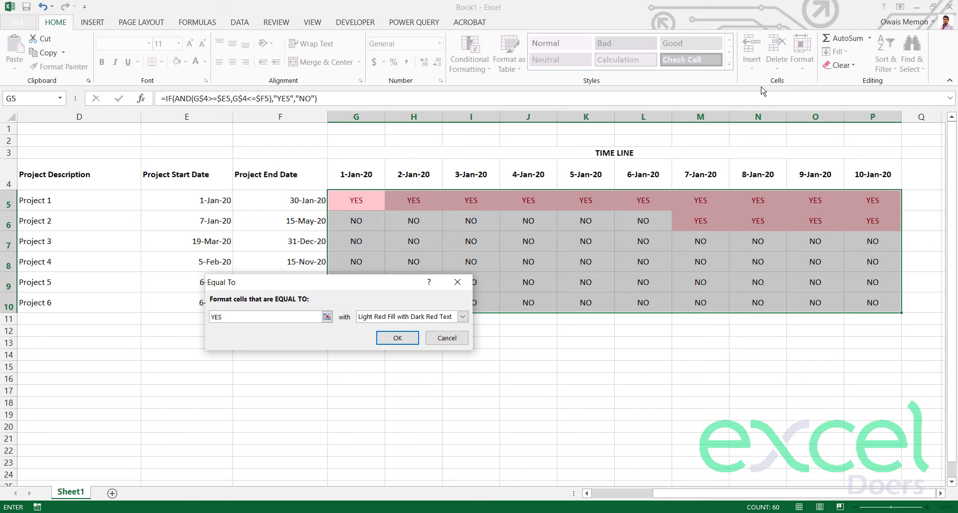
click(458, 342)
click(469, 70)
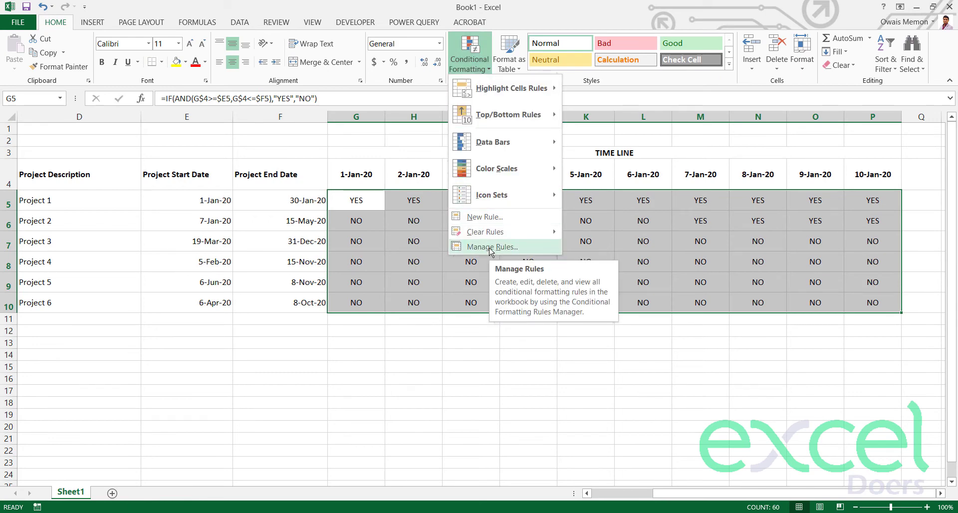
Step: Create a new formula-based rule for the grid with the condition =G5="YES"
click(483, 217)
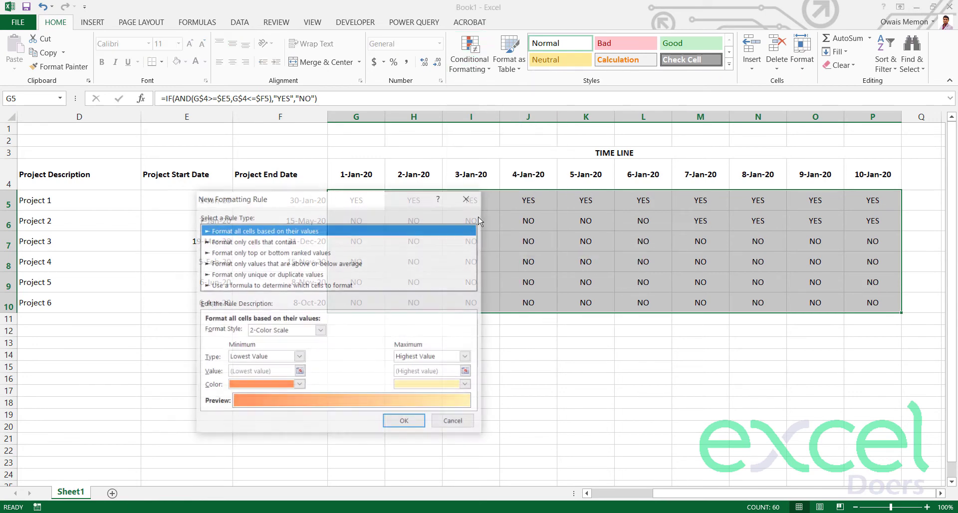
click(258, 285)
click(227, 333)
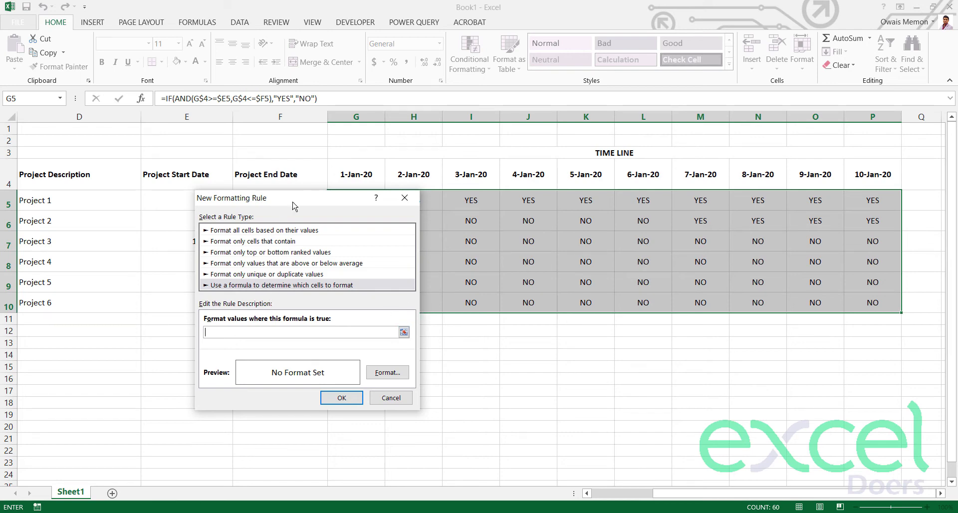
drag(273, 202, 476, 234)
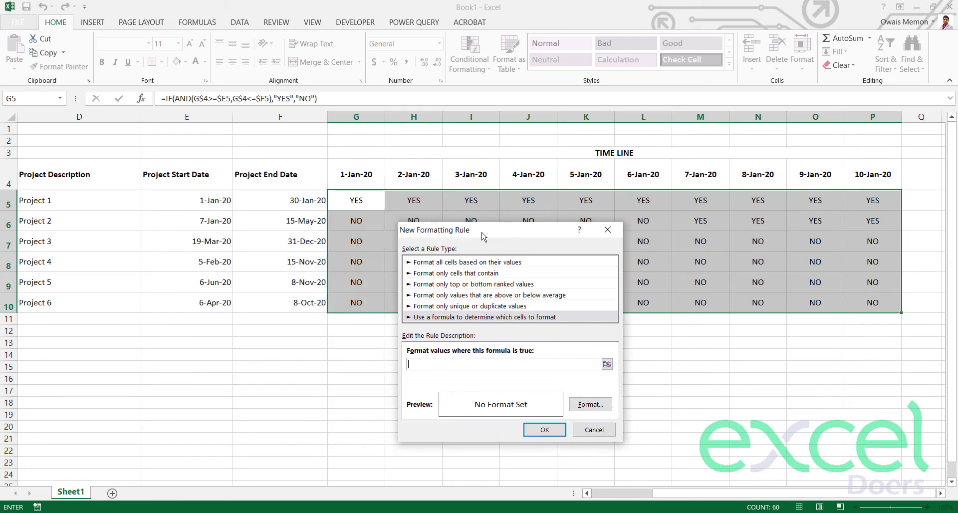
click(355, 200)
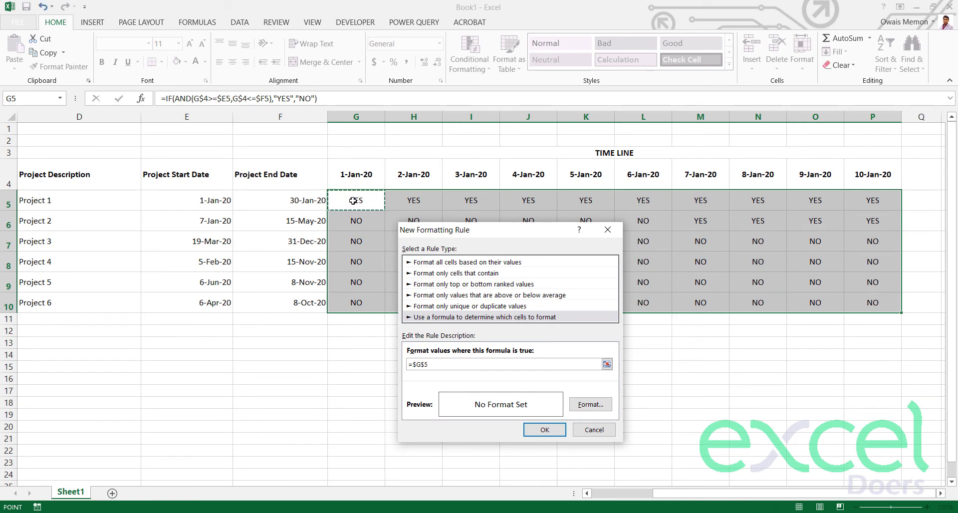
click(422, 365)
key(BackSpace)
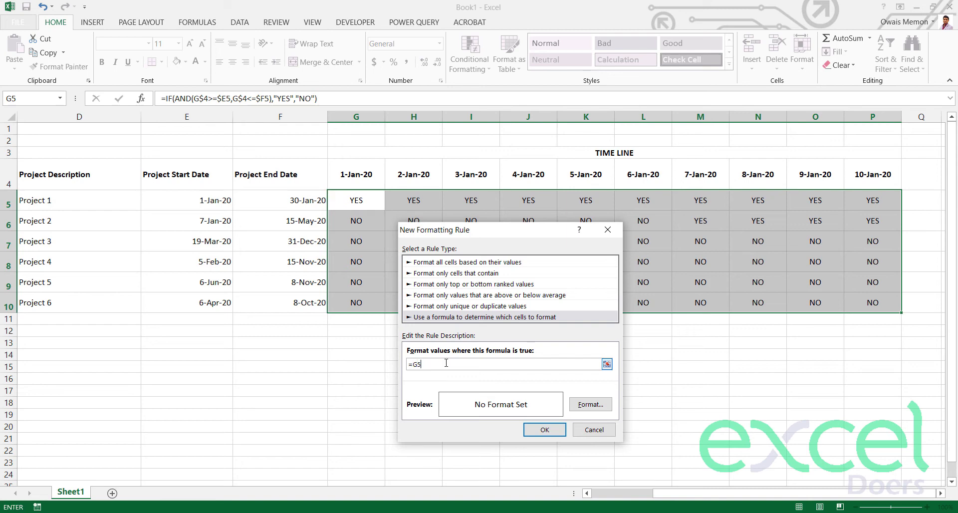
text(="YES)
key(Home)
key(Delete)
Step: Choose a light green fill and light green font colour for the rule, and confirm it
click(587, 405)
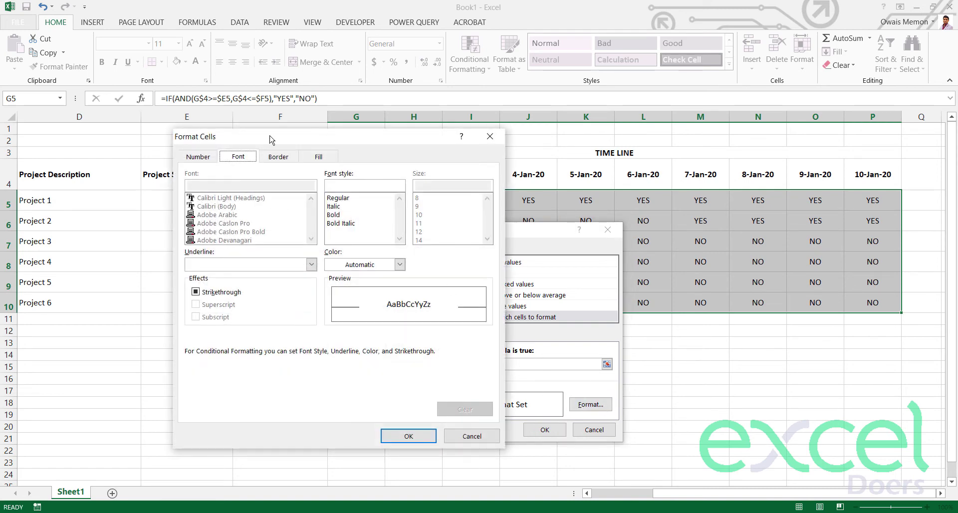
click(312, 160)
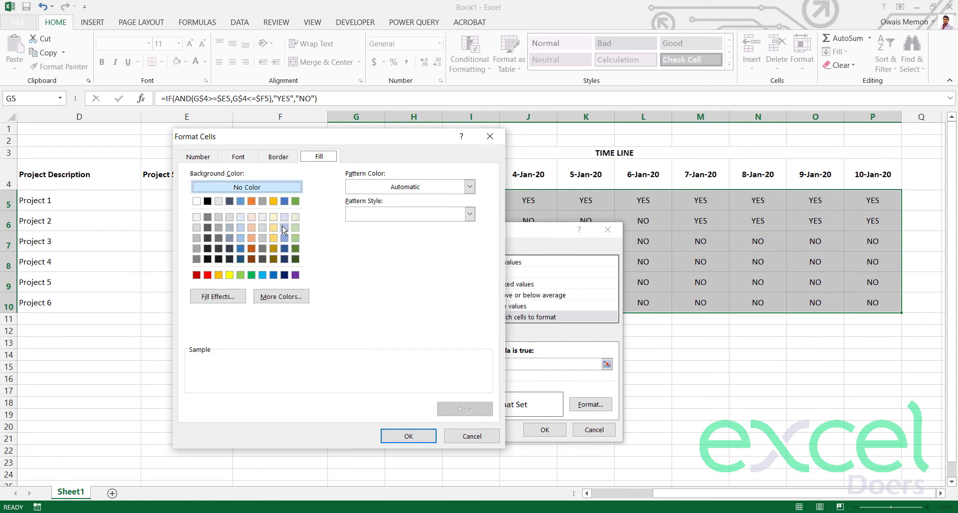
click(273, 218)
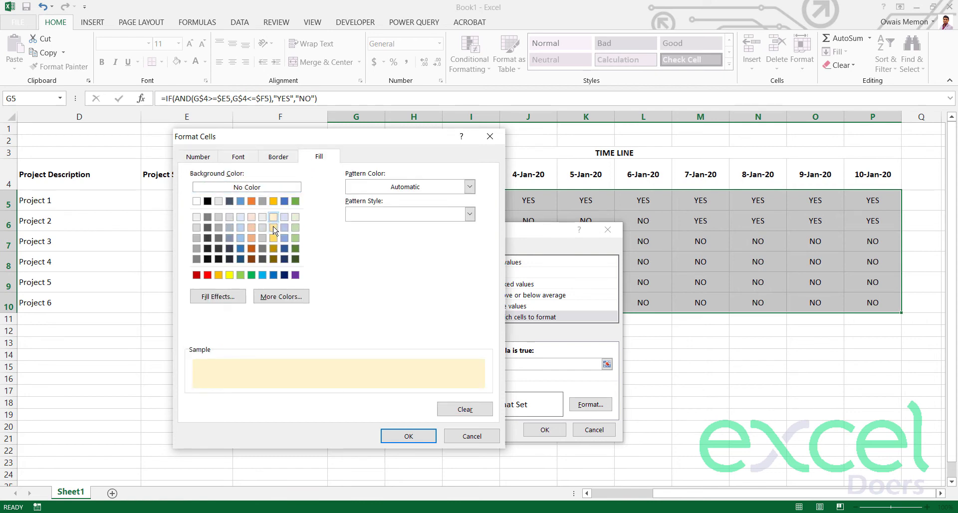
click(295, 227)
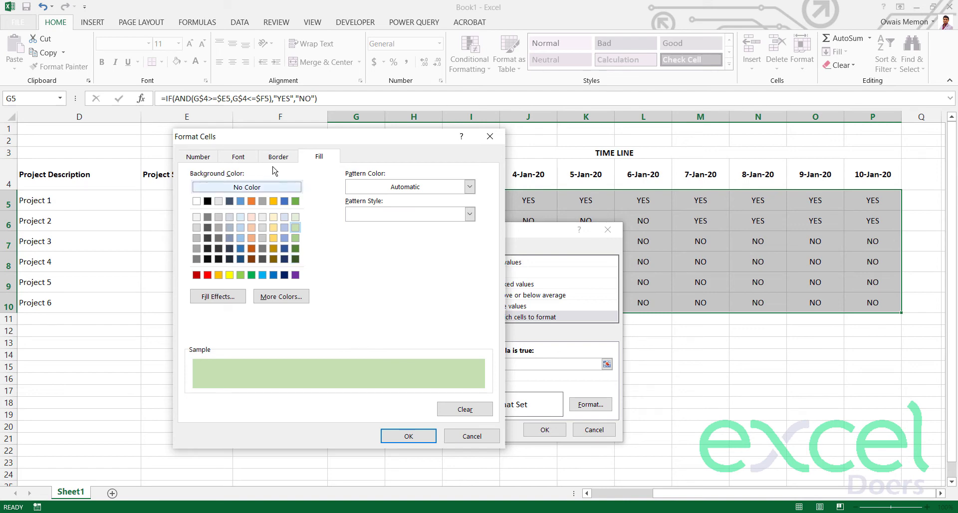
click(240, 157)
click(399, 265)
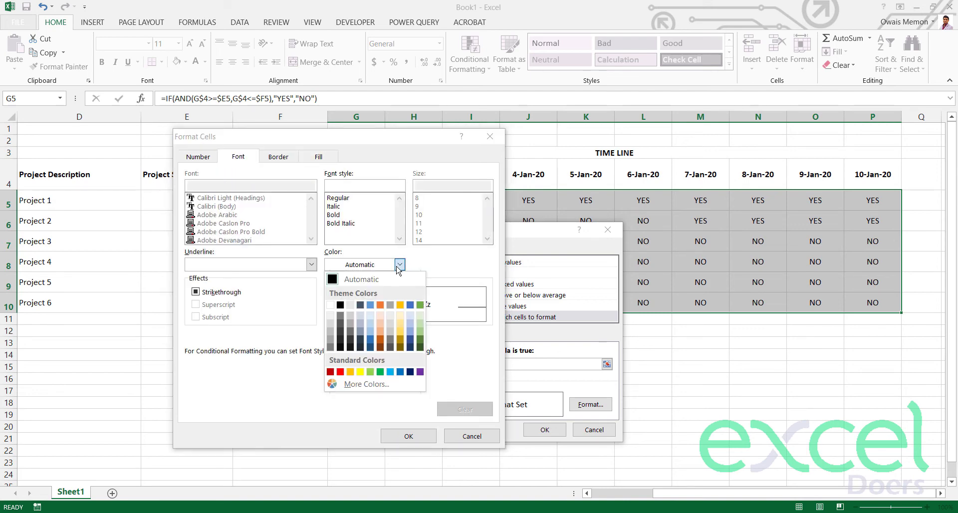
click(422, 330)
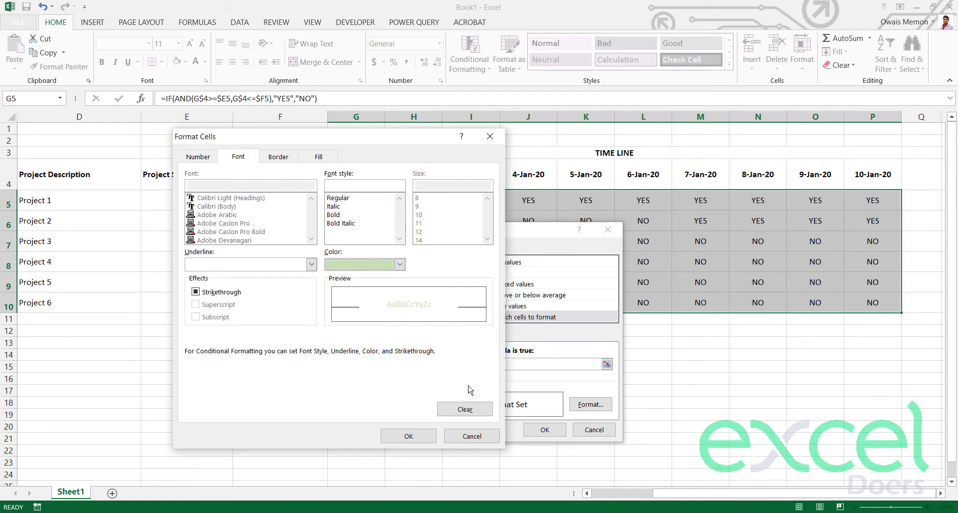
click(407, 436)
click(544, 430)
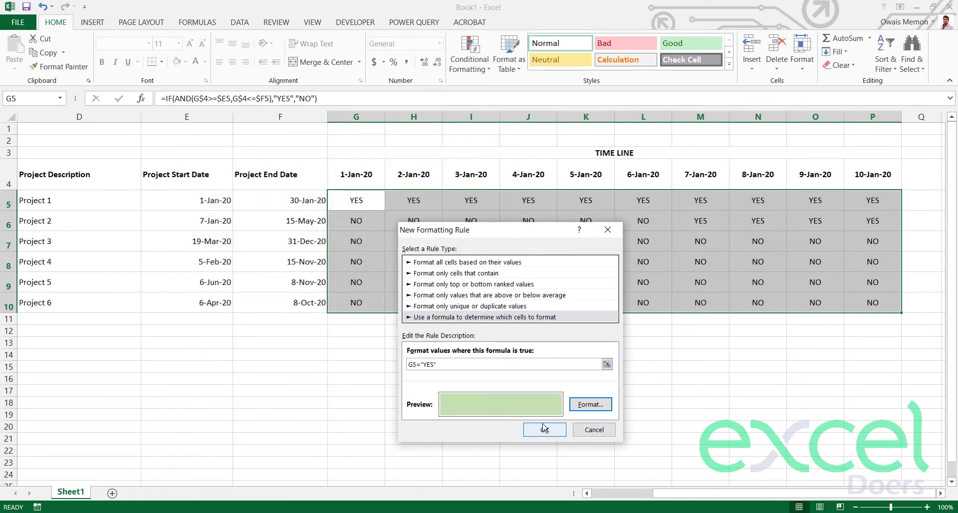
Step: In Manage Rules, remove the stray double quotes from the G5 rule's formula and apply it
click(469, 60)
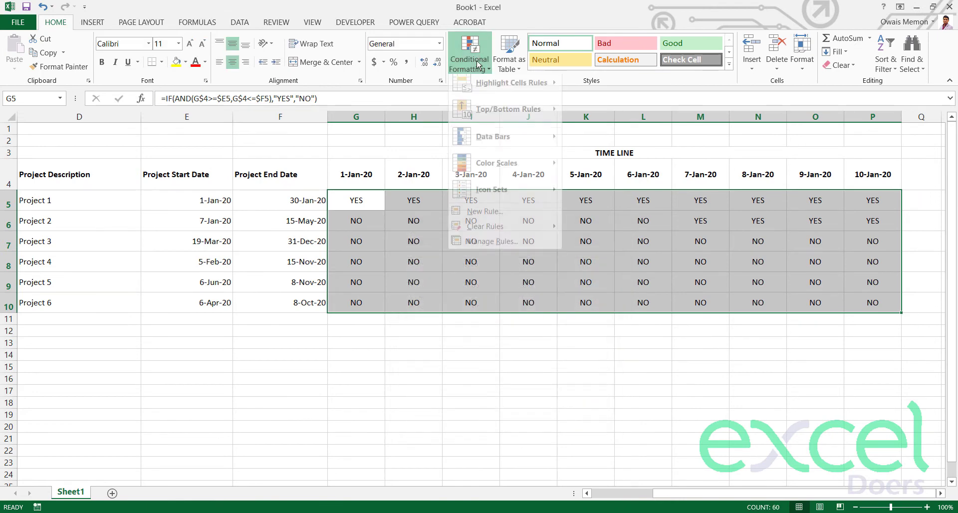
click(487, 245)
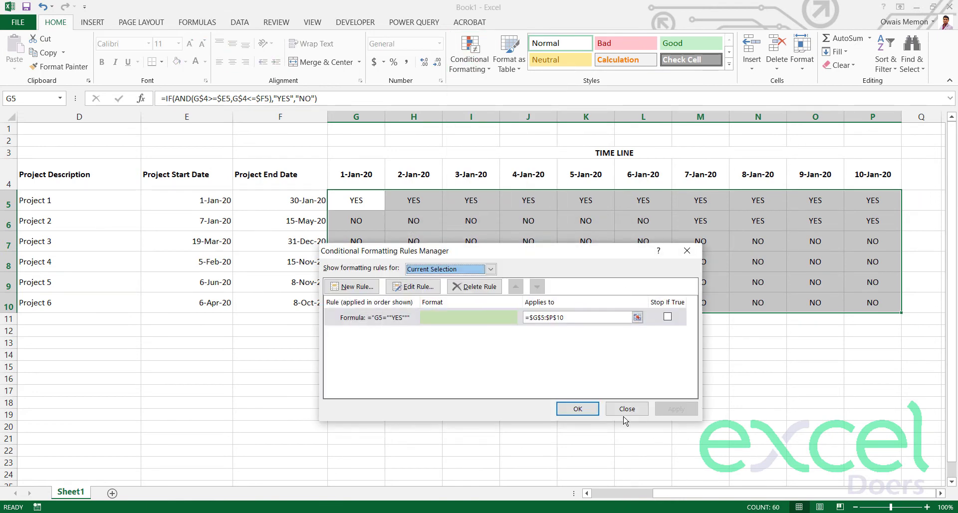
click(625, 414)
click(461, 50)
click(480, 245)
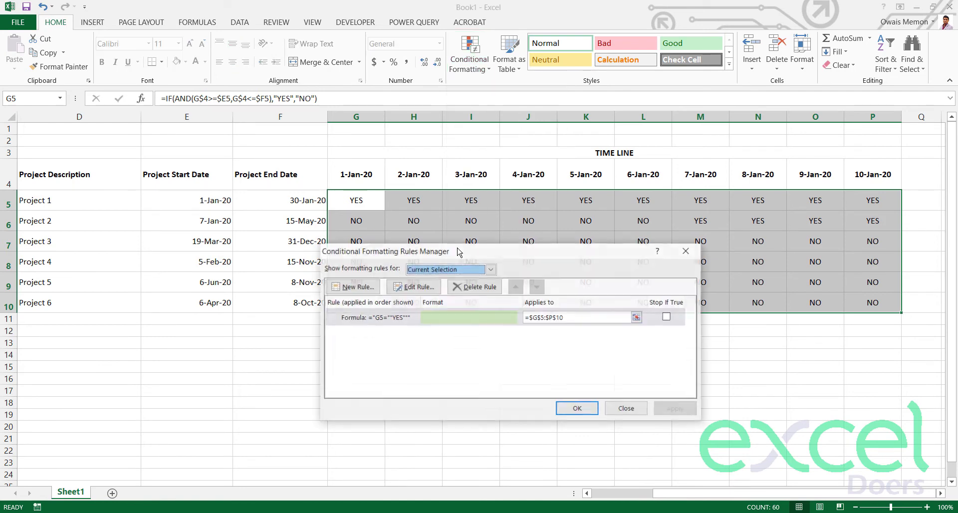
click(411, 323)
click(414, 287)
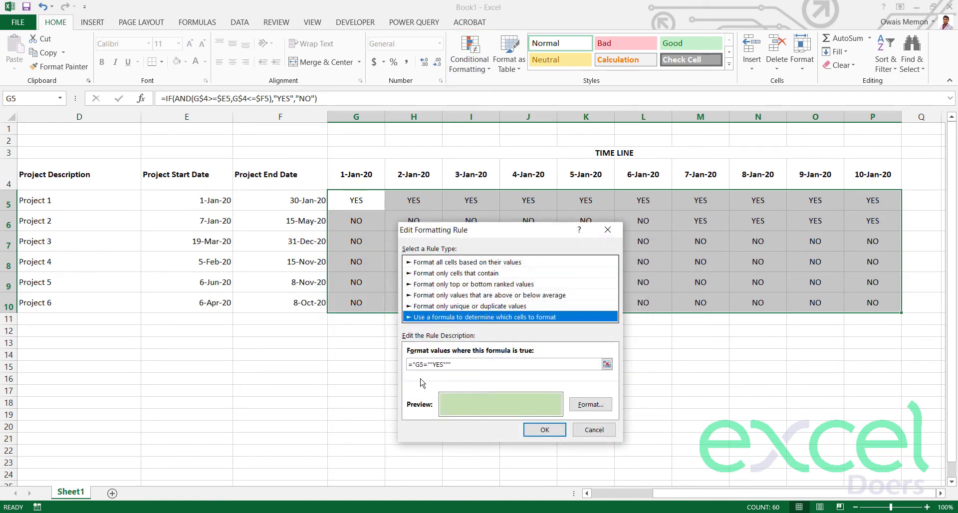
click(463, 367)
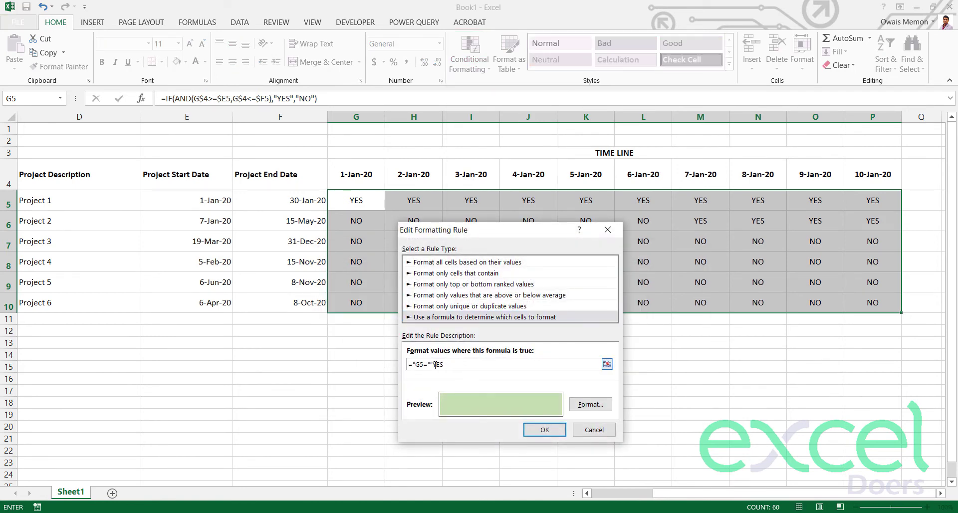
key(BackSpace)
key(BackSpace)
click(415, 365)
click(544, 430)
click(676, 409)
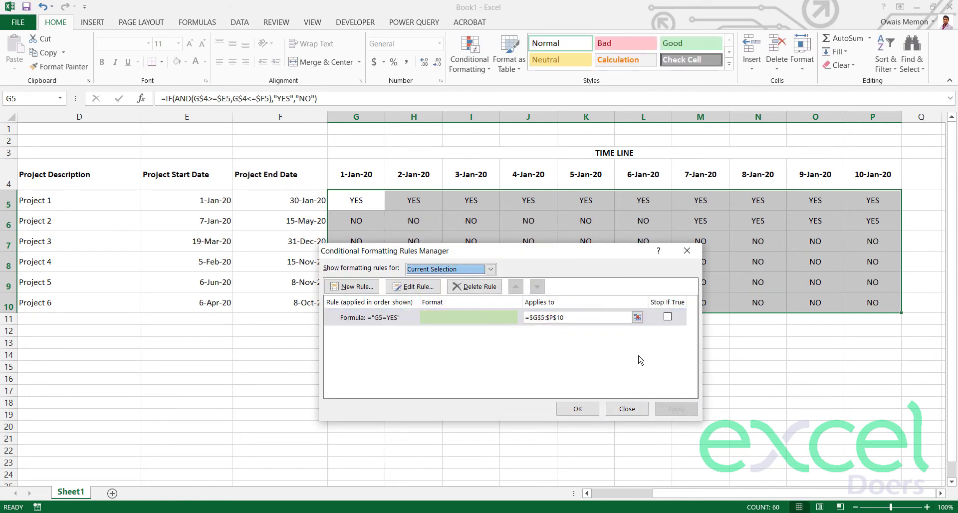
Step: Delete the leading quote from the rule formula, then dismiss the resulting formula error
click(413, 289)
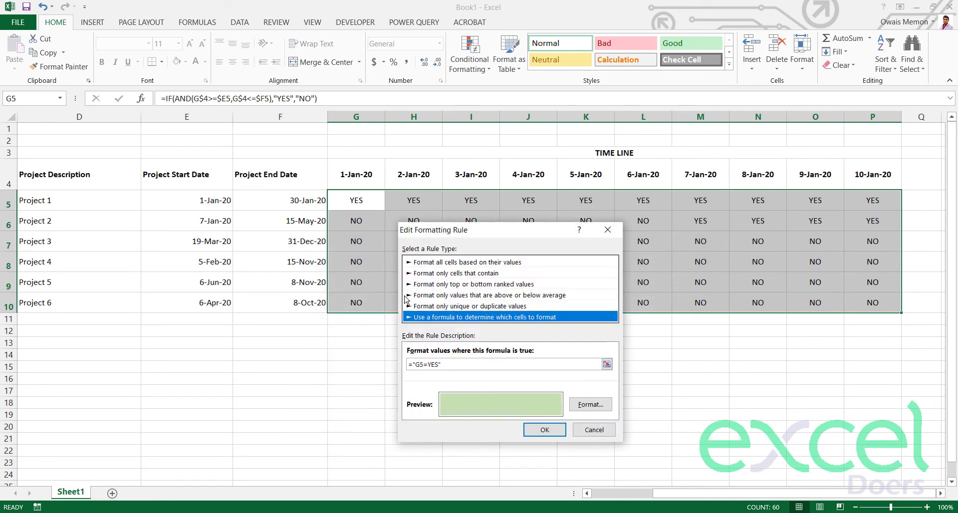
click(416, 365)
key(BackSpace)
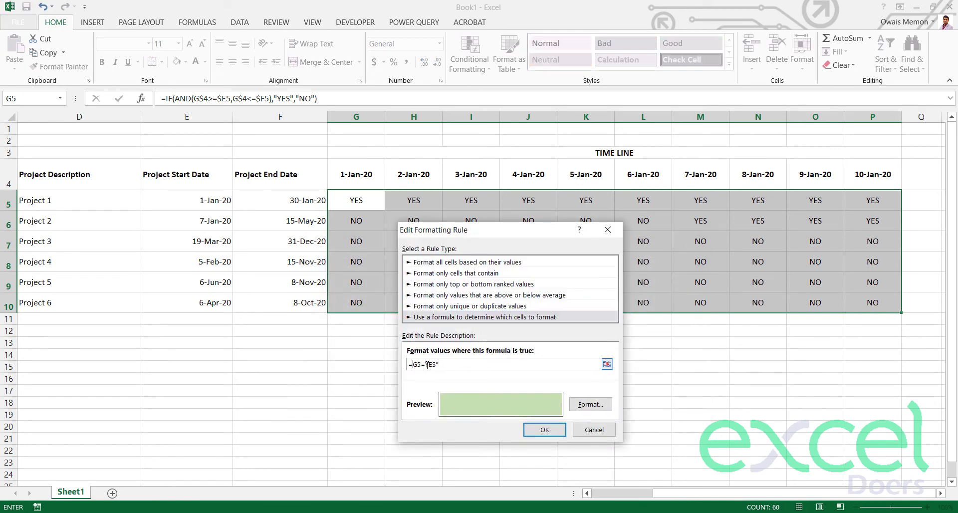
click(544, 430)
click(450, 332)
Step: Add the missing quote before YES so the rule reads =G5="YES", and apply it
click(425, 364)
text(")
click(532, 432)
click(664, 413)
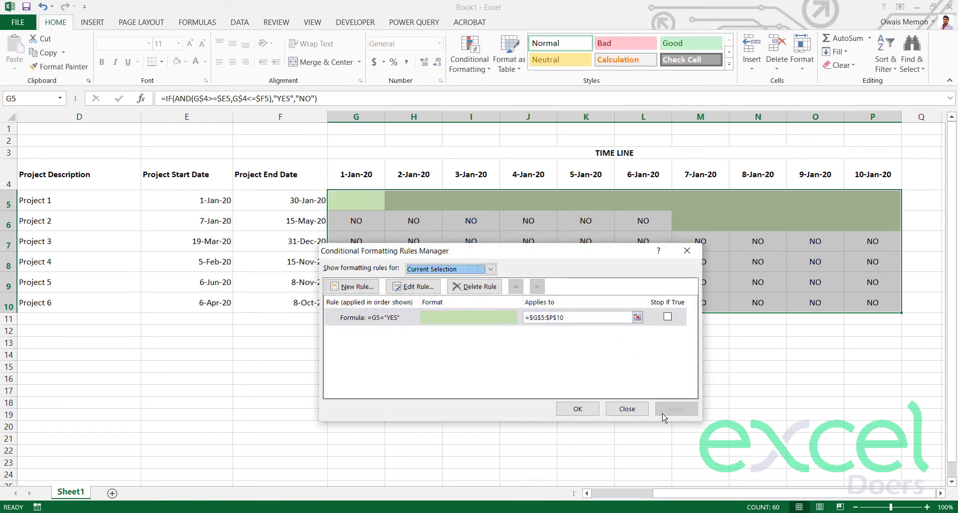
click(413, 286)
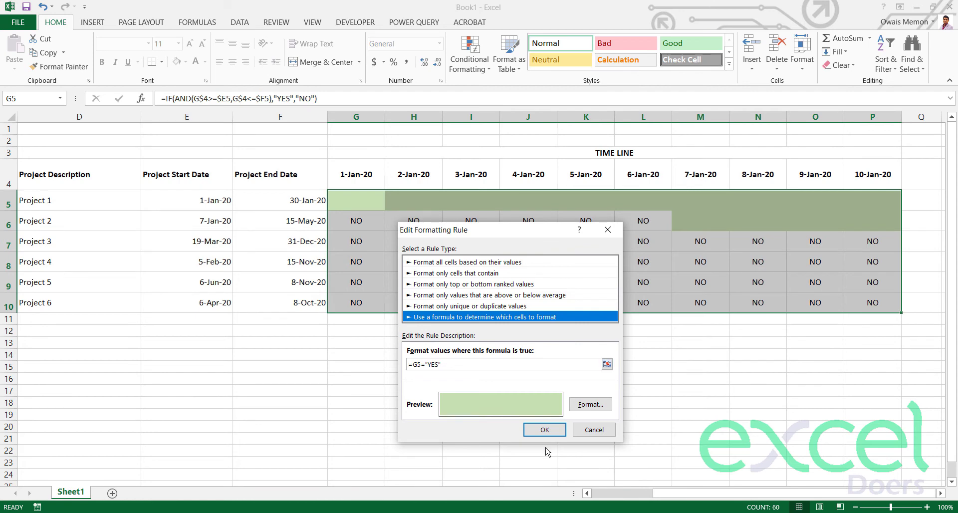
click(544, 429)
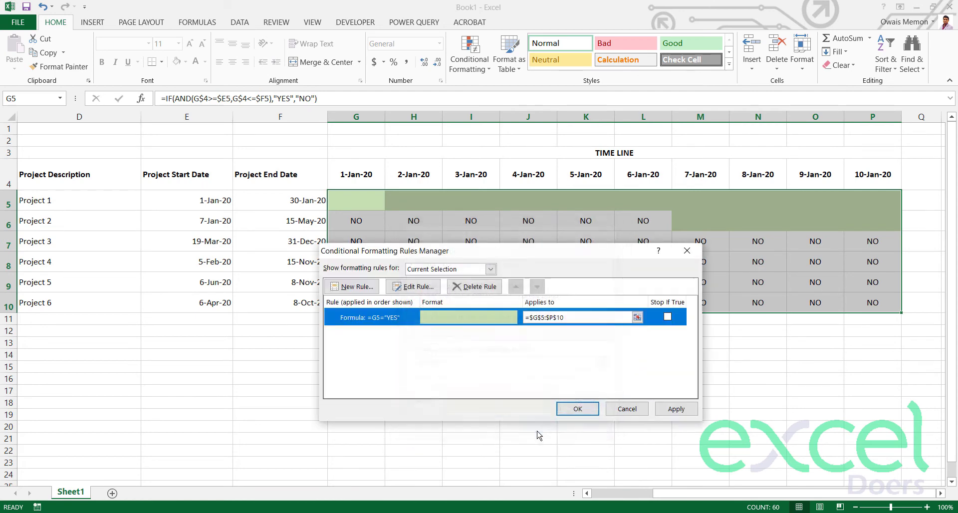
click(676, 408)
click(574, 406)
click(640, 339)
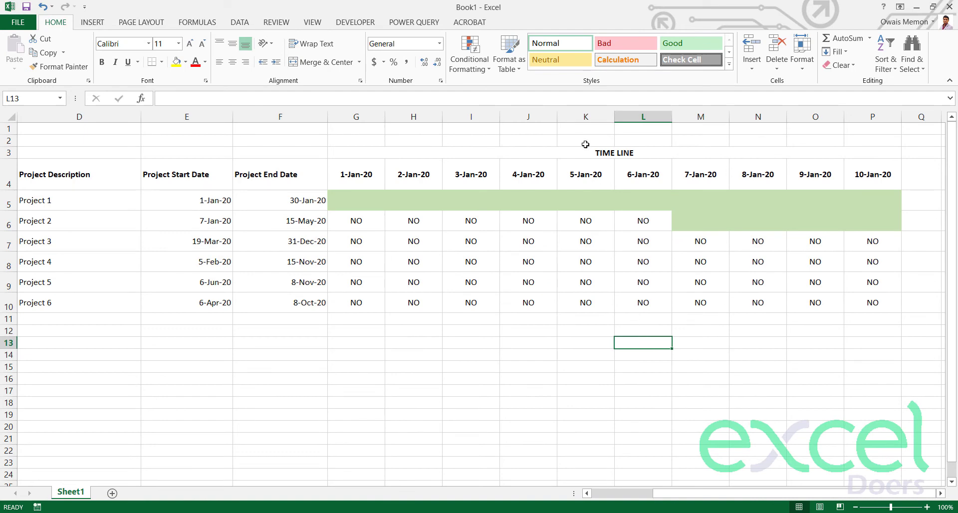
click(195, 224)
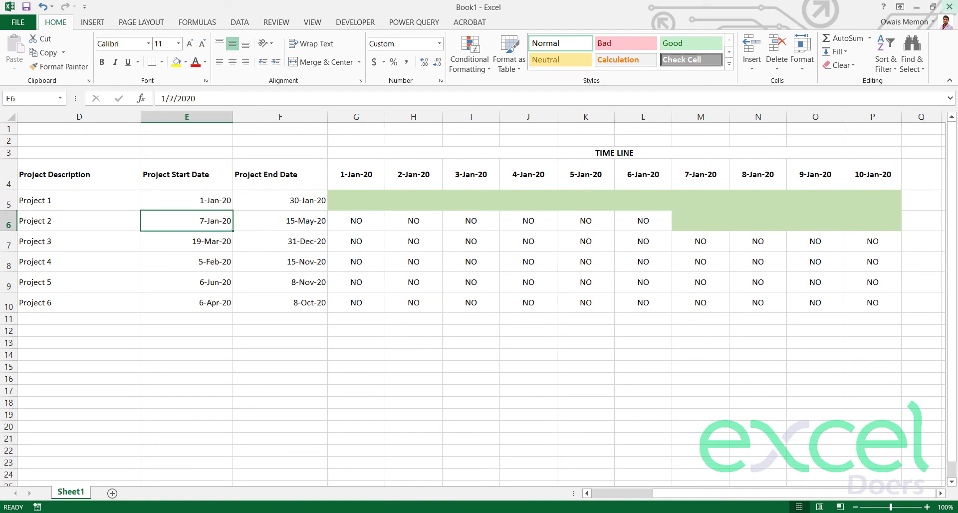
text(6)
key(Return)
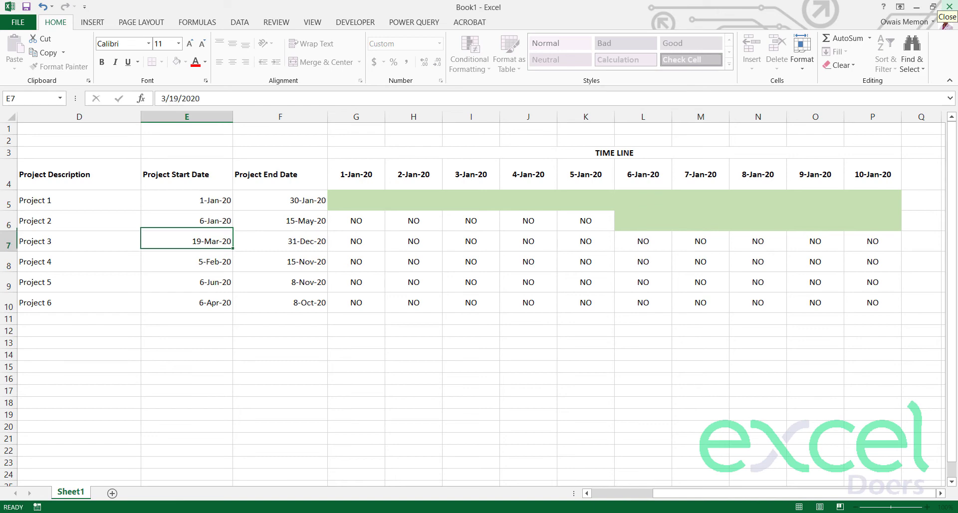
double_click(174, 224)
key(Right)
key(Right)
key(Delete)
text(3)
key(Return)
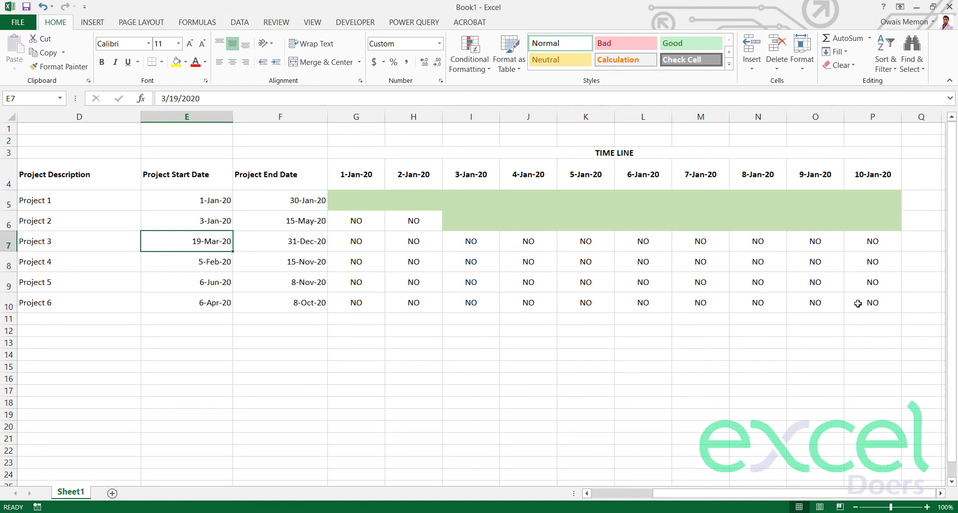
drag(488, 241, 362, 202)
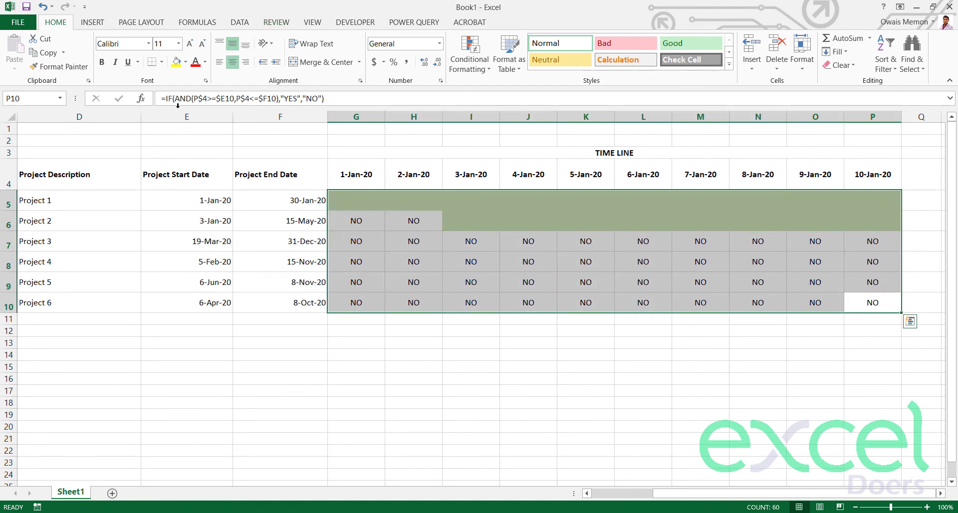
click(186, 64)
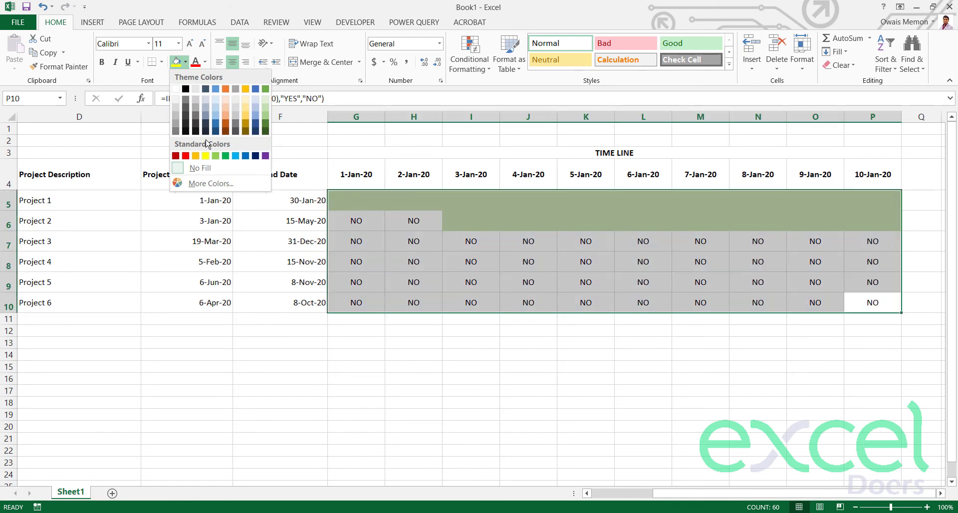
click(204, 62)
click(204, 62)
click(195, 89)
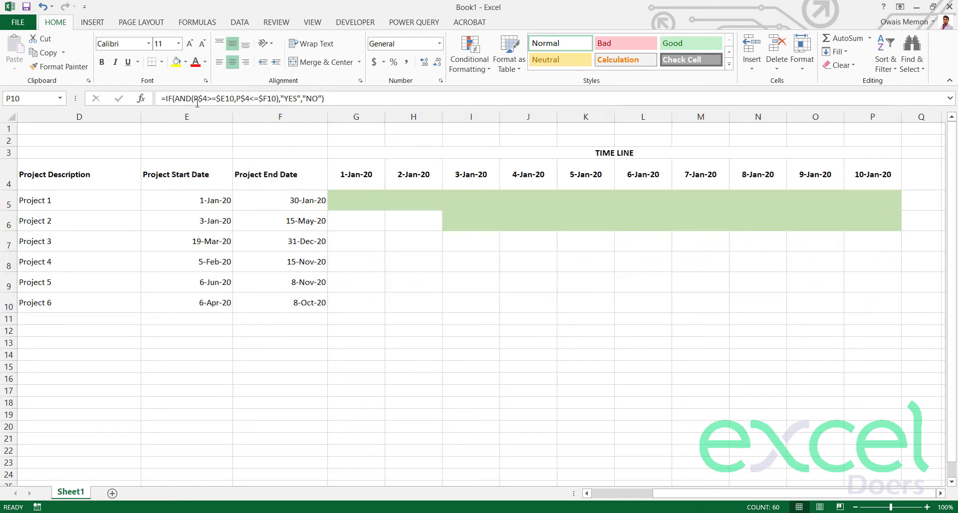
click(261, 259)
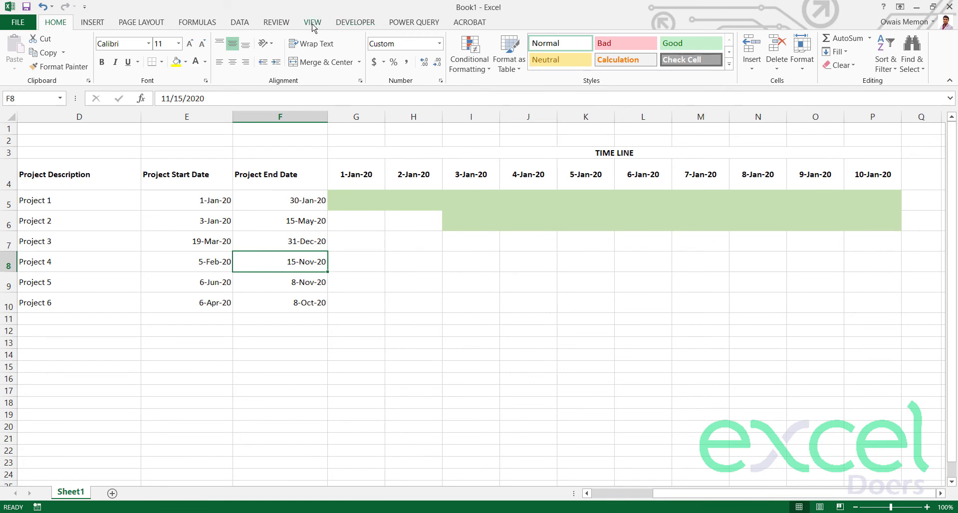
click(259, 182)
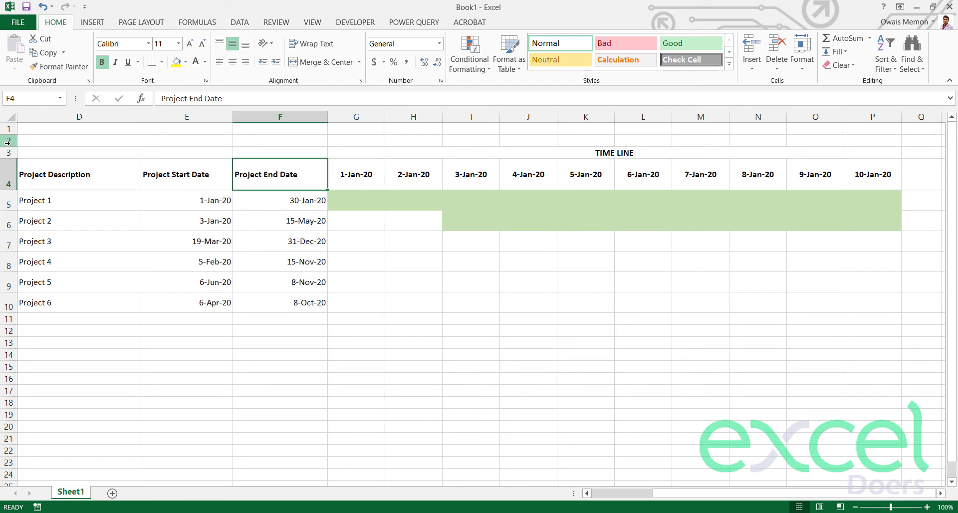
click(346, 187)
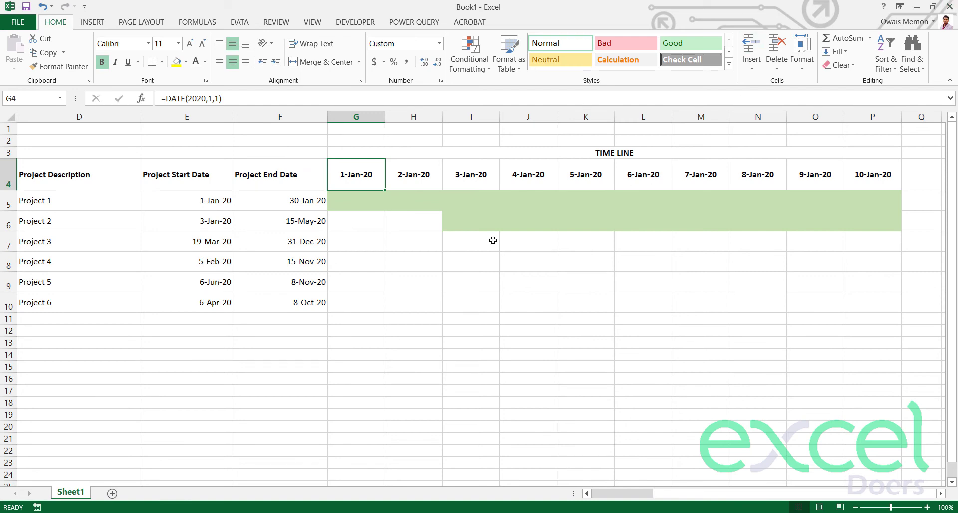
Step: Check H4's next-day formula, raise row 2 to height 42, and show the Developer tab
double_click(418, 177)
key(Return)
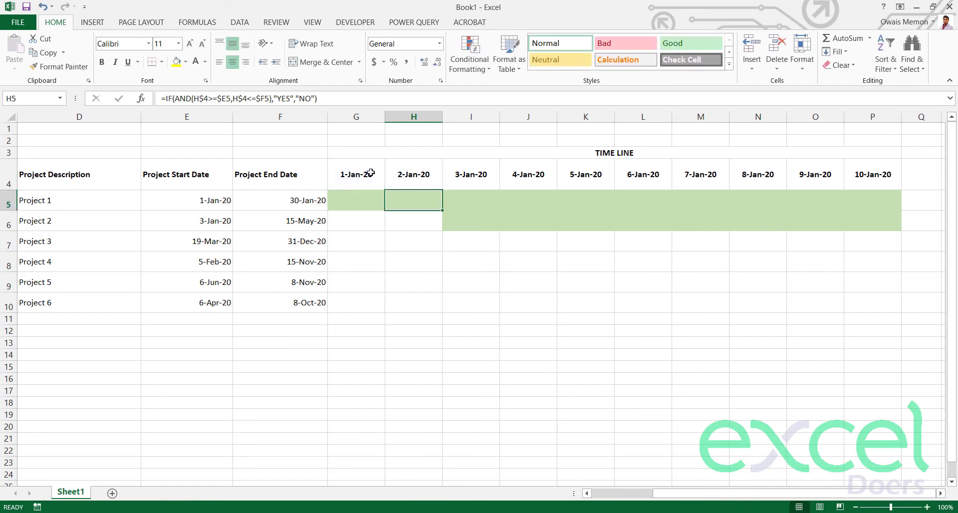
drag(4, 146, 4, 170)
click(339, 151)
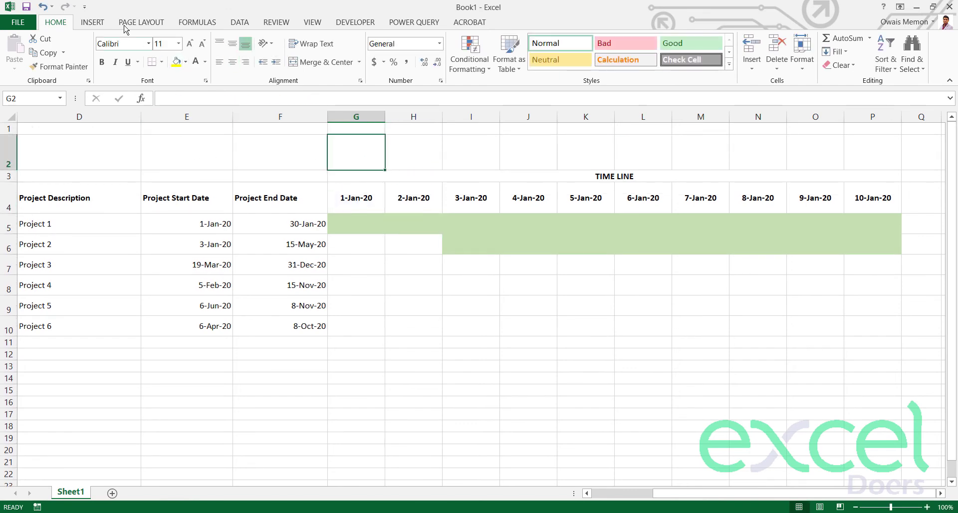
click(102, 25)
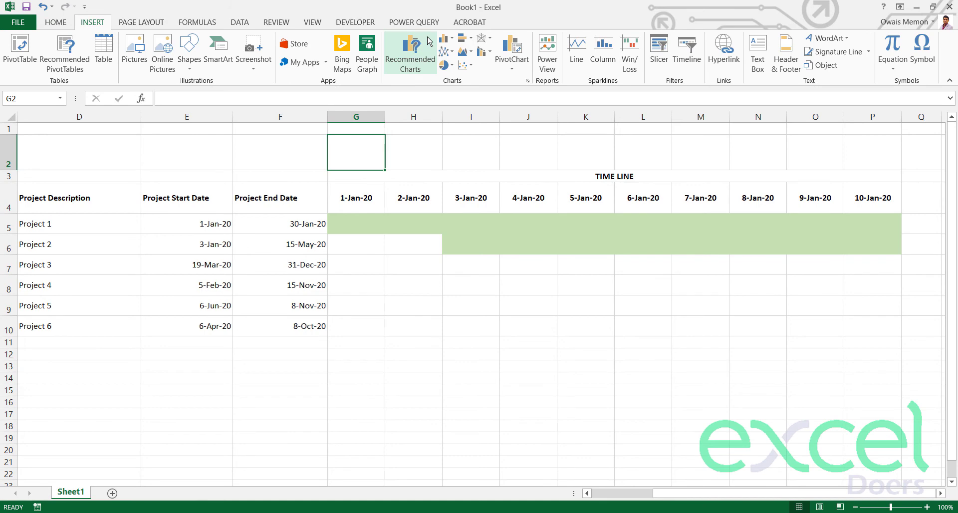
click(351, 22)
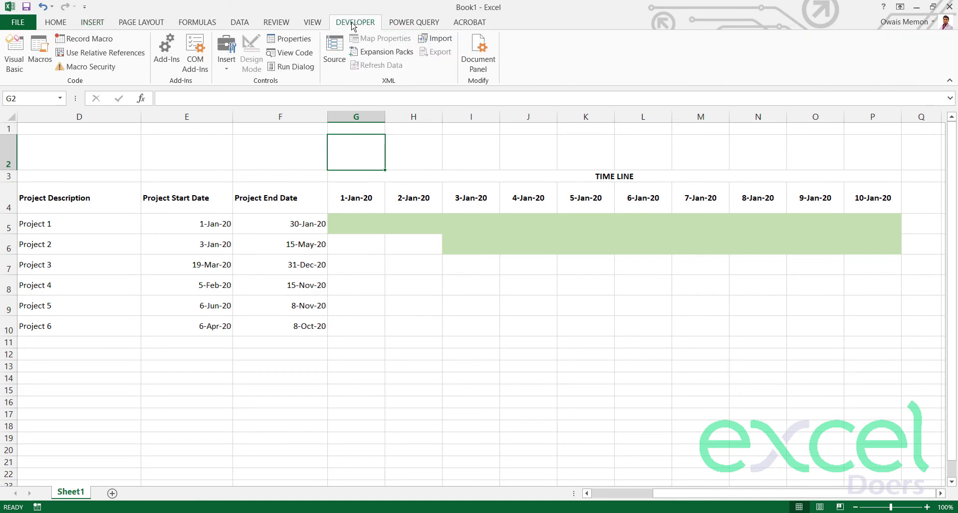
click(16, 24)
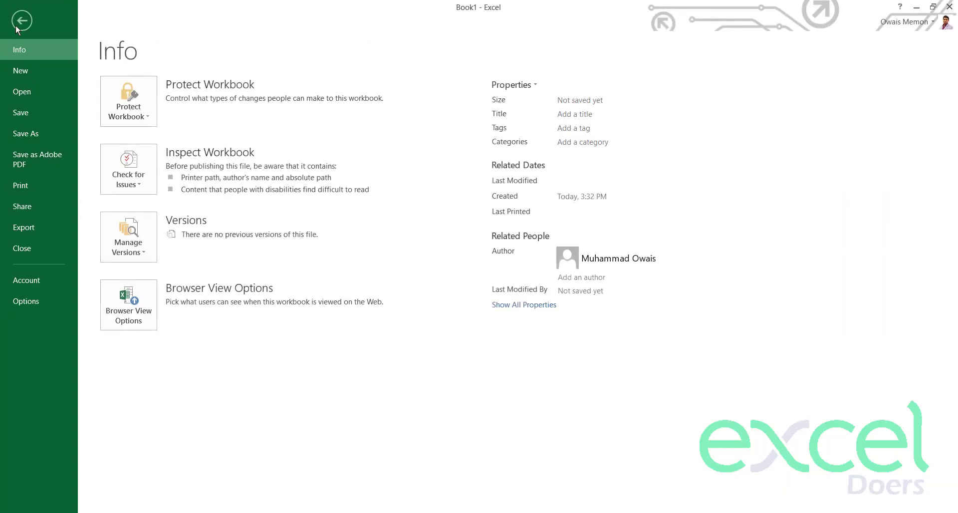
click(22, 302)
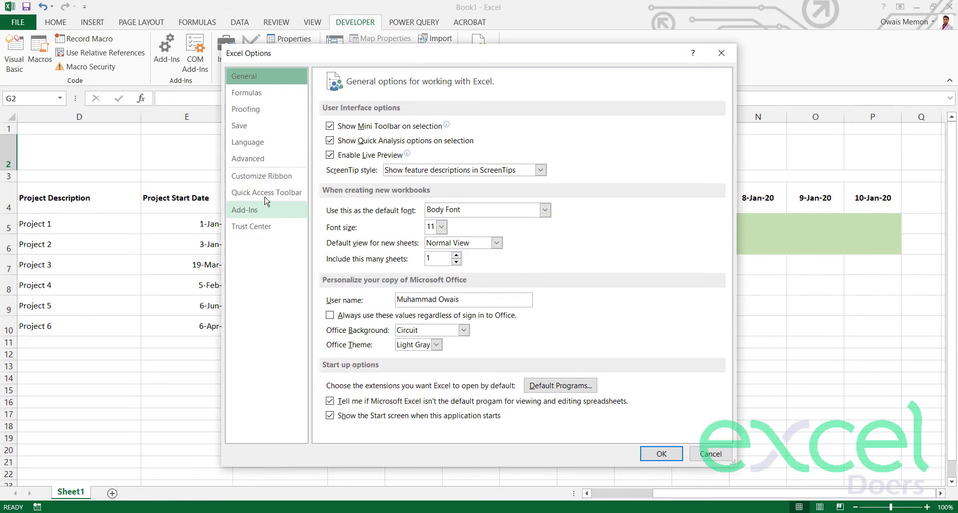
click(265, 176)
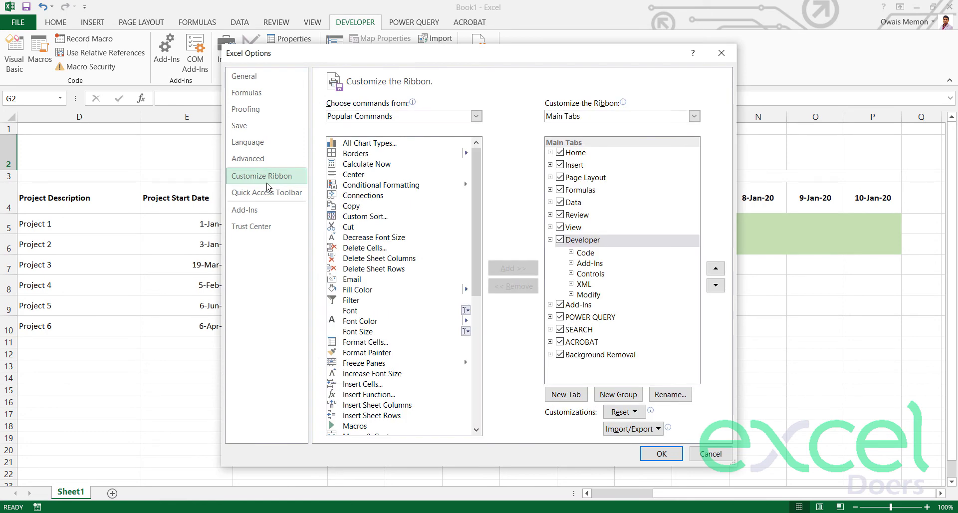
click(560, 240)
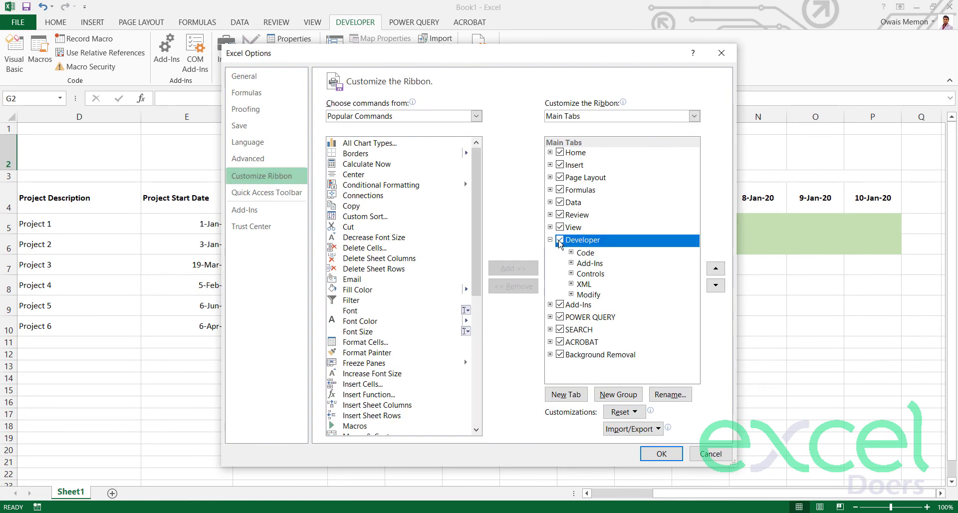
click(660, 453)
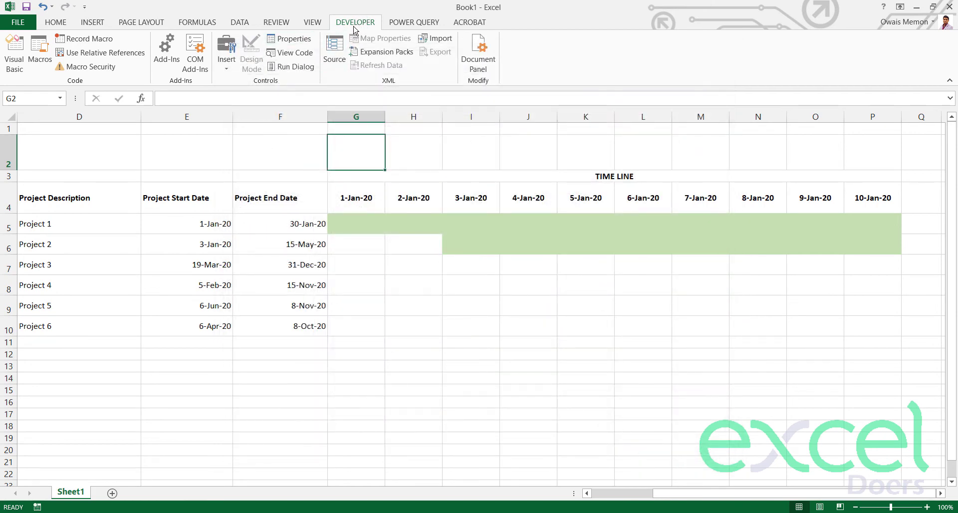
Step: Draw a Form Control scroll bar across G2:P2 and fine-tune its position and width
click(227, 70)
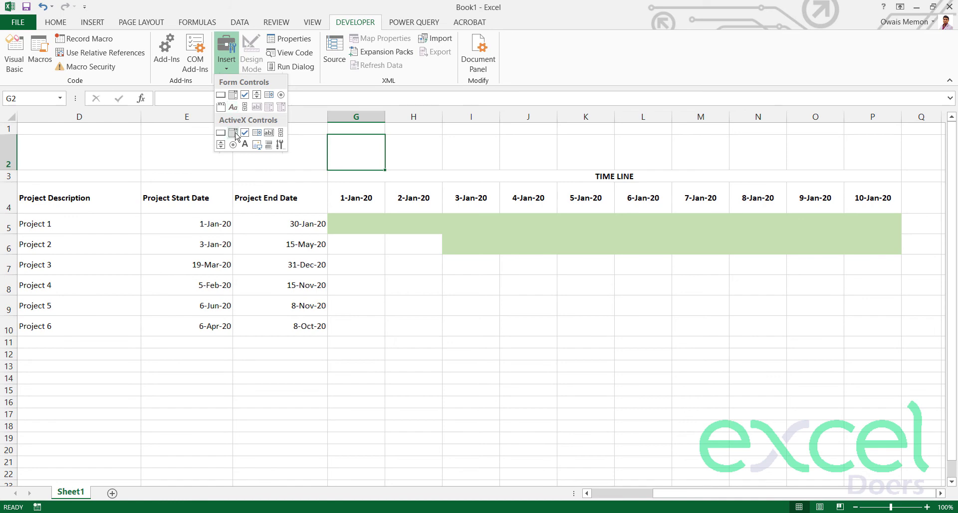
click(244, 106)
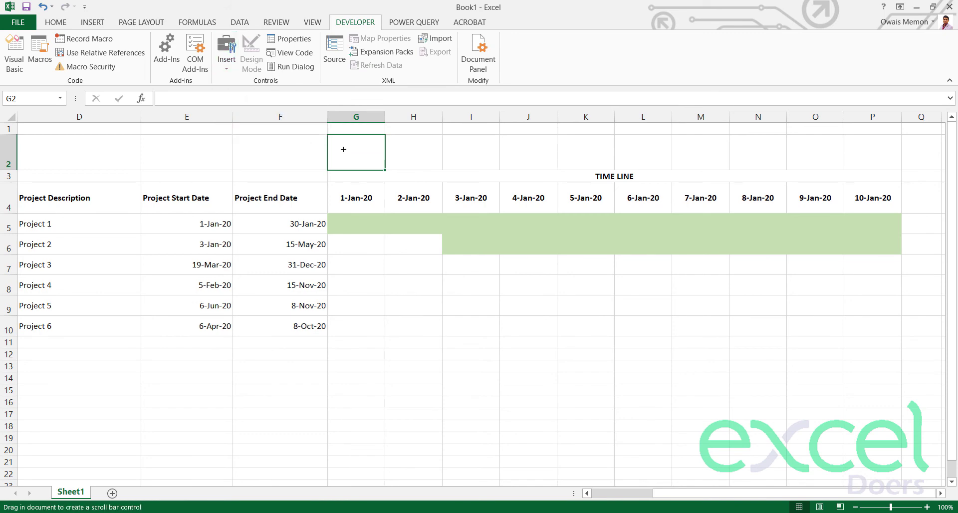
drag(340, 135, 894, 167)
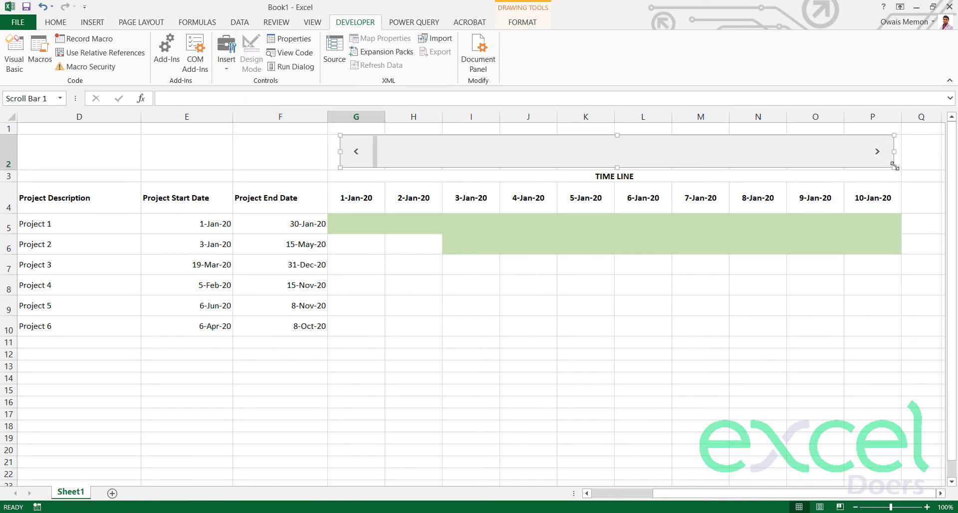
click(289, 145)
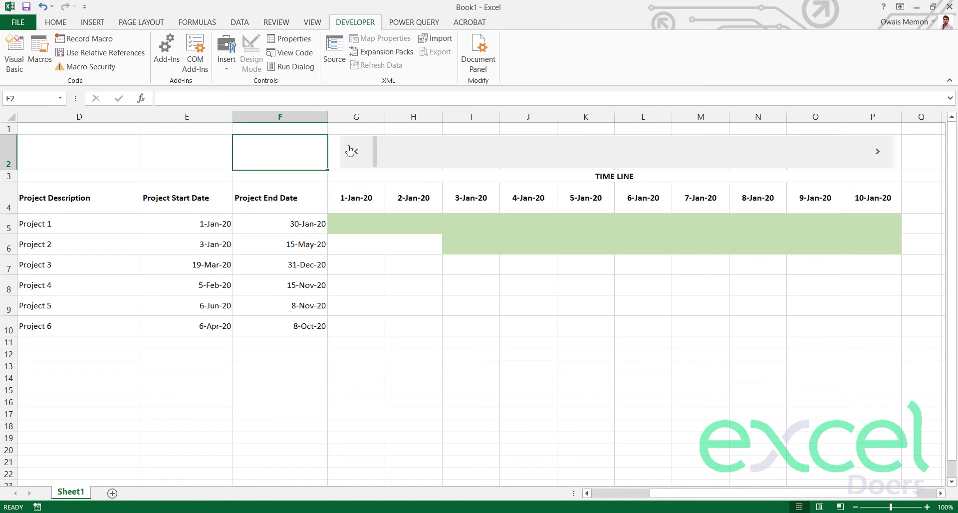
drag(381, 145, 365, 137)
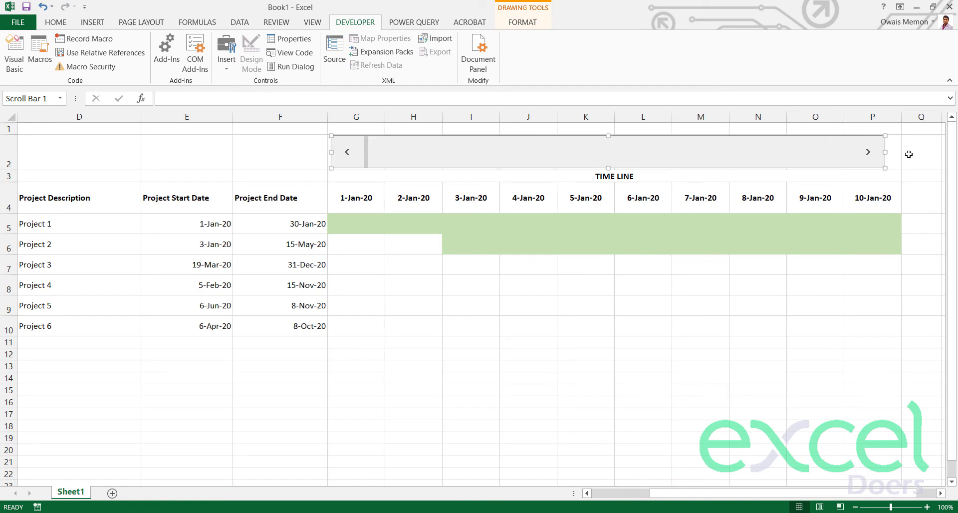
drag(884, 152, 899, 151)
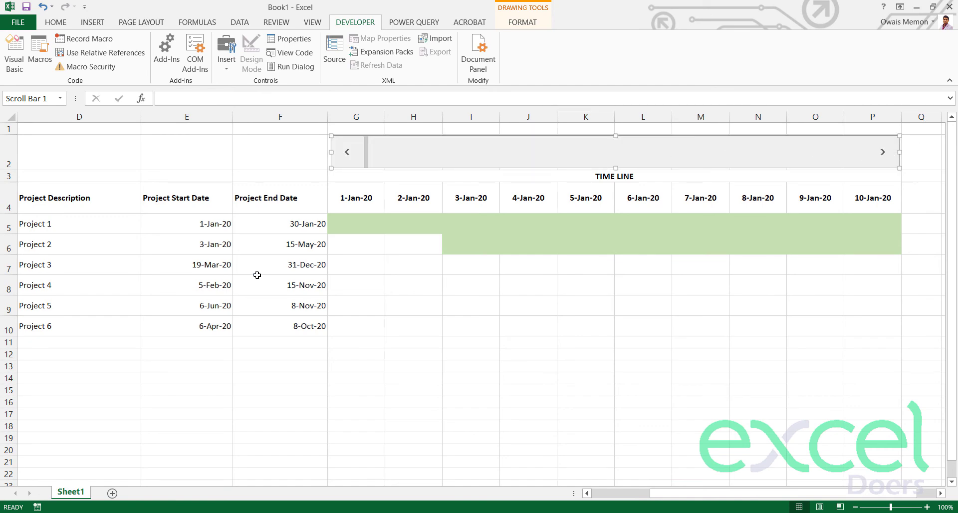
click(282, 182)
Step: In Format Control, set the scroll bar to maximum 365, increment 1, page change 10, cell link $S$2
right_click(420, 156)
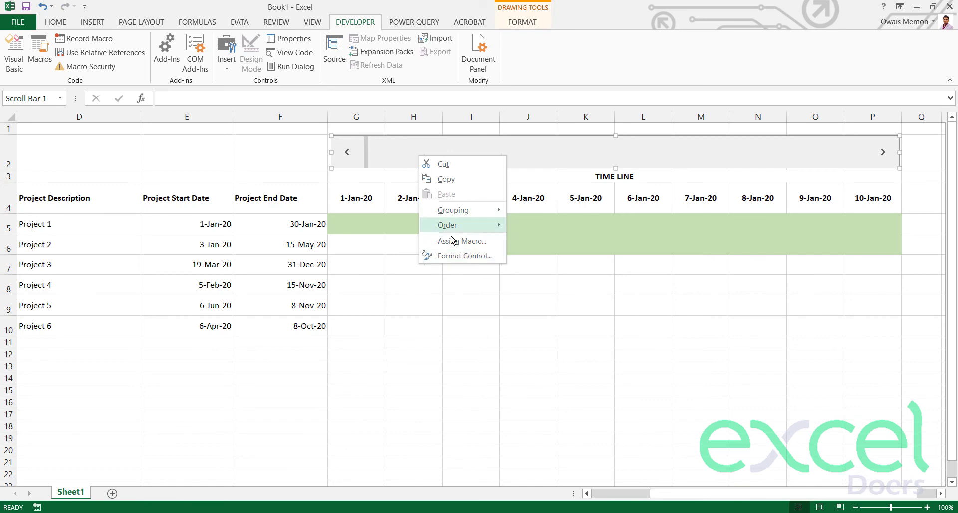
click(458, 258)
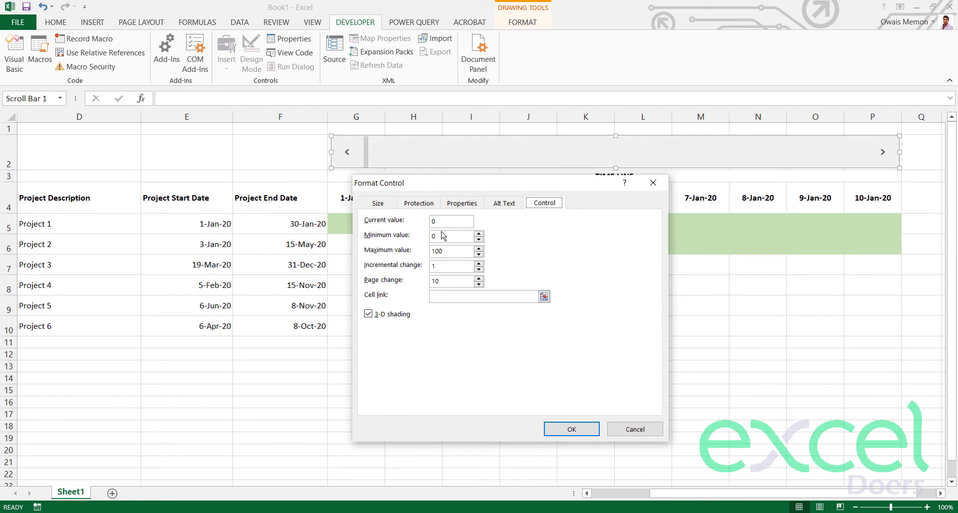
drag(482, 186, 428, 255)
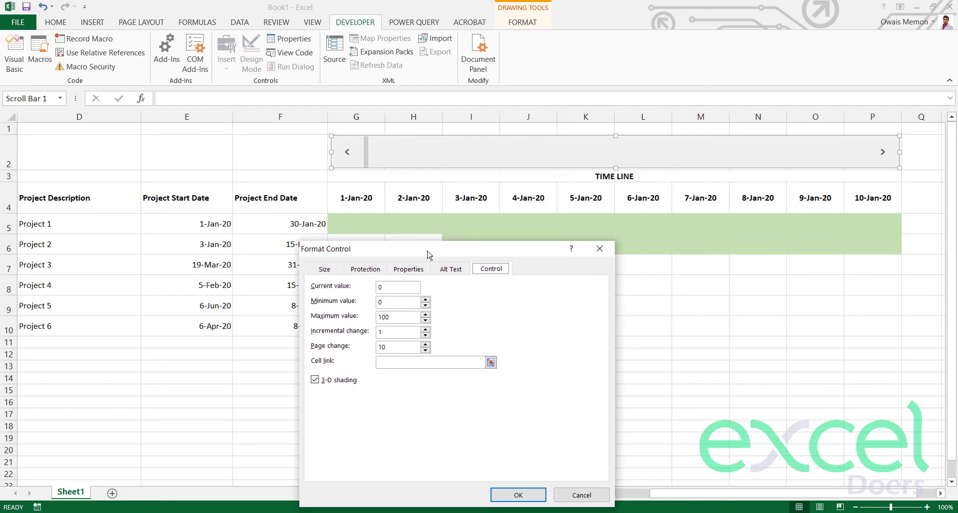
click(384, 337)
key(Tab)
text(36)
click(383, 362)
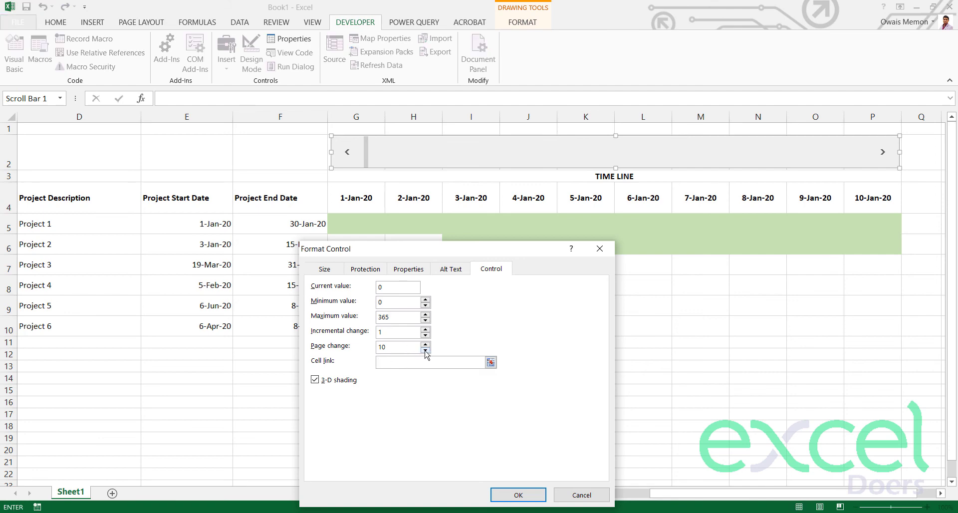
drag(689, 495, 709, 494)
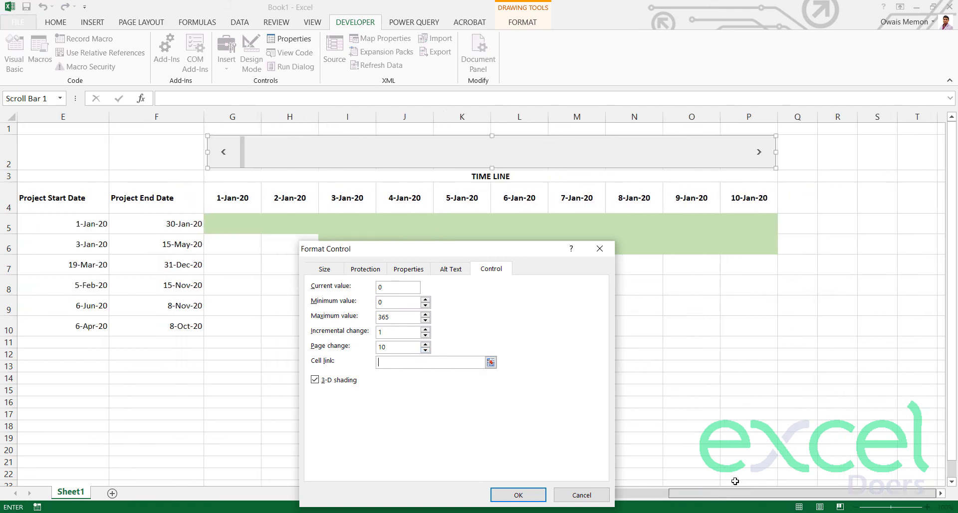
click(875, 151)
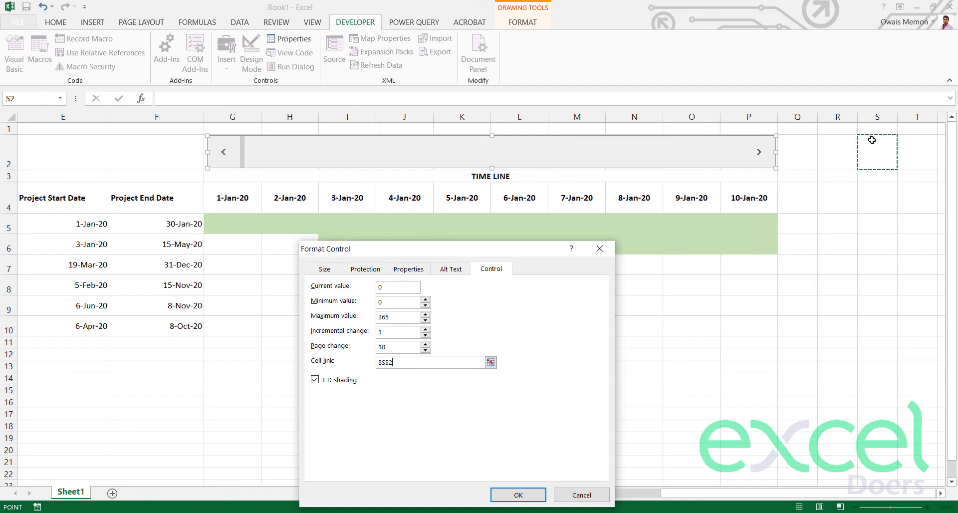
click(502, 499)
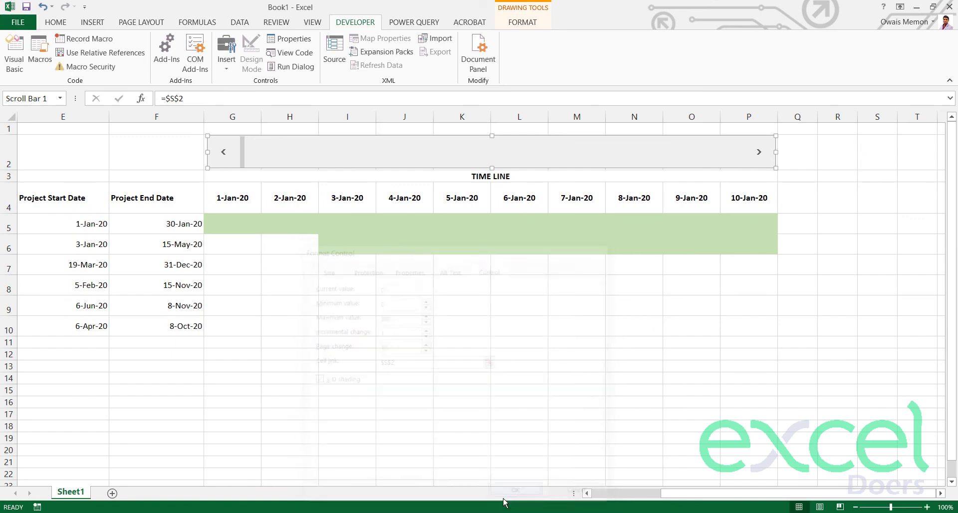
Step: Test the scroll bar's effect on S2, then reset it so S2 reads 0
click(628, 325)
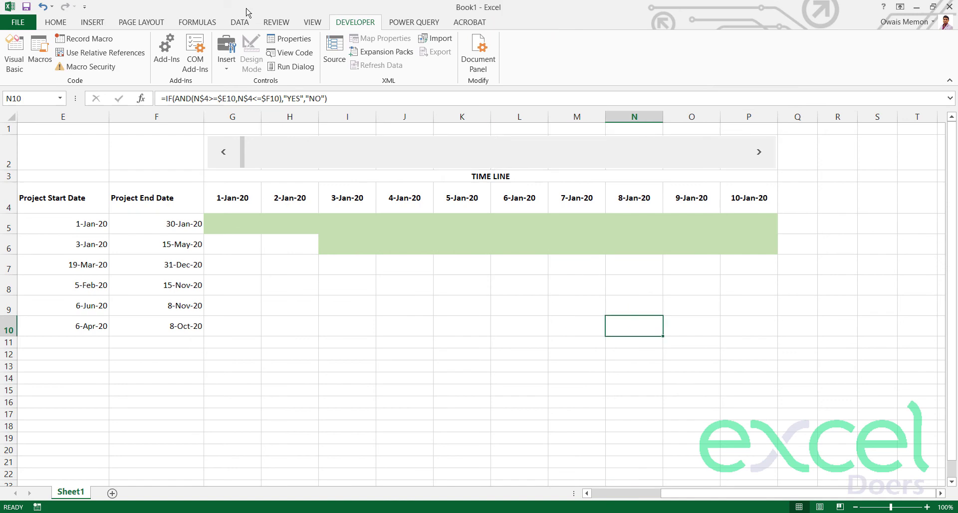
click(756, 148)
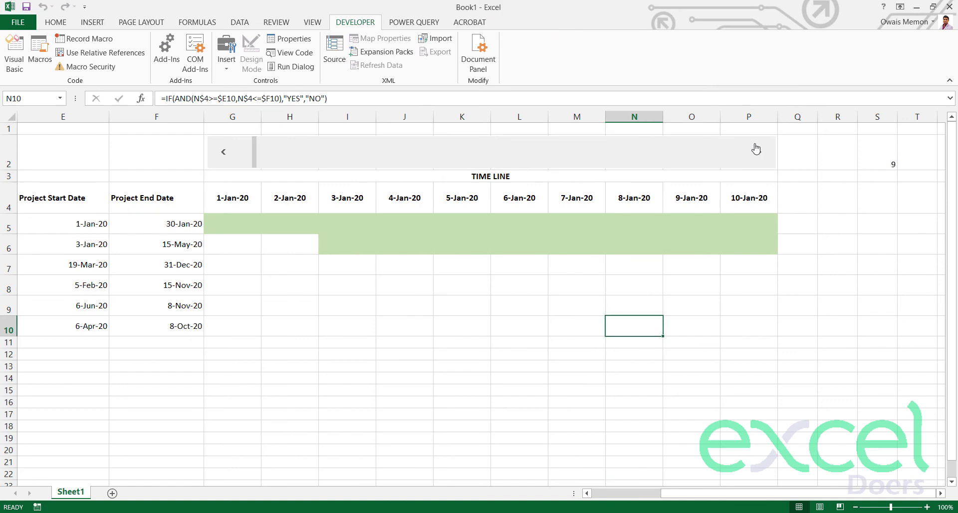
click(880, 154)
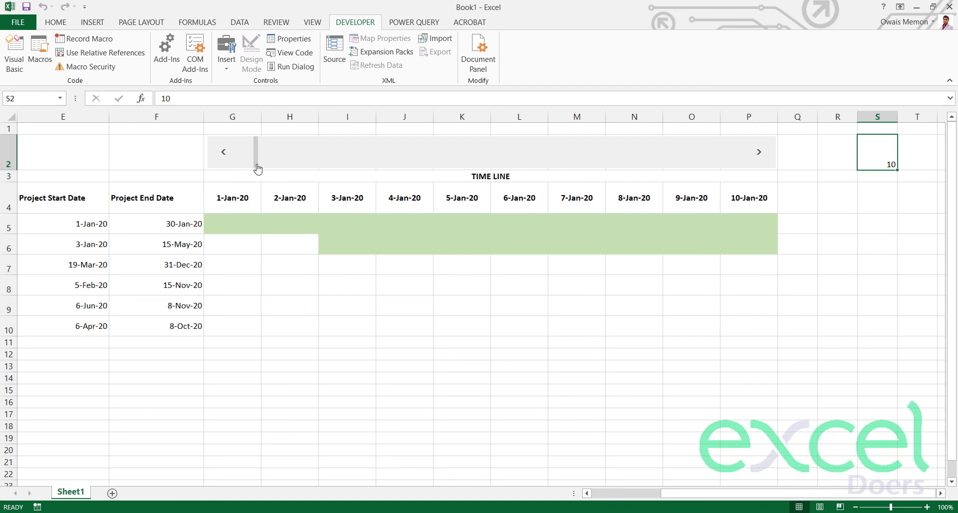
drag(256, 167, 214, 156)
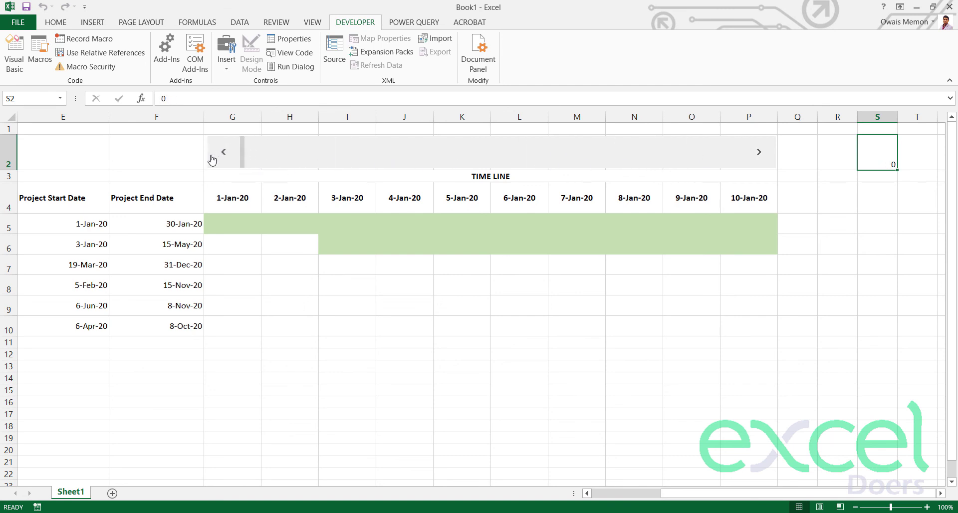
click(228, 284)
Step: Change G4's start-date formula to =DATE(2020,1,S2)
click(224, 200)
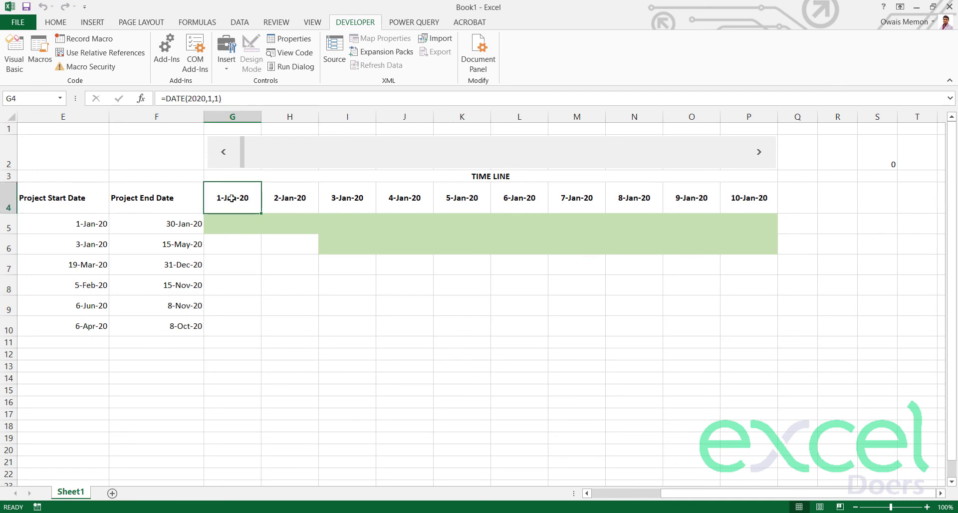
double_click(233, 198)
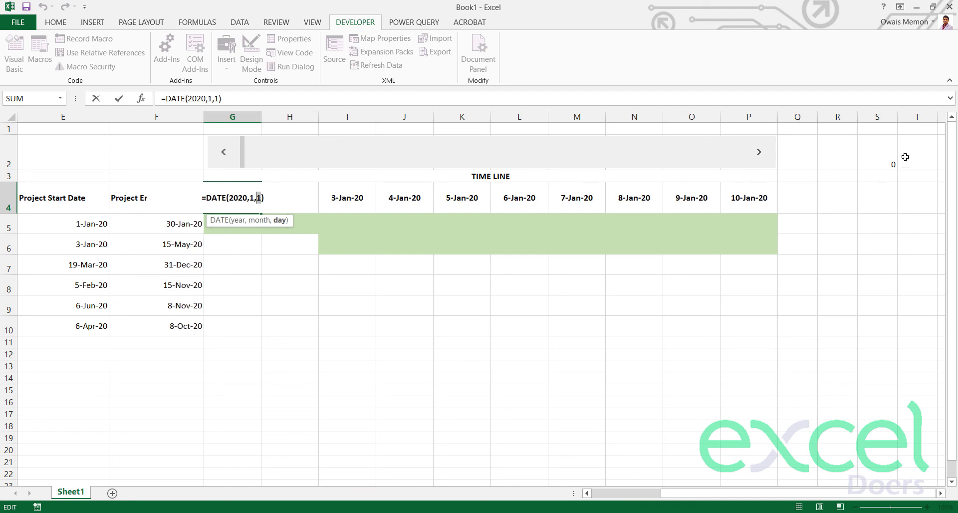
click(890, 160)
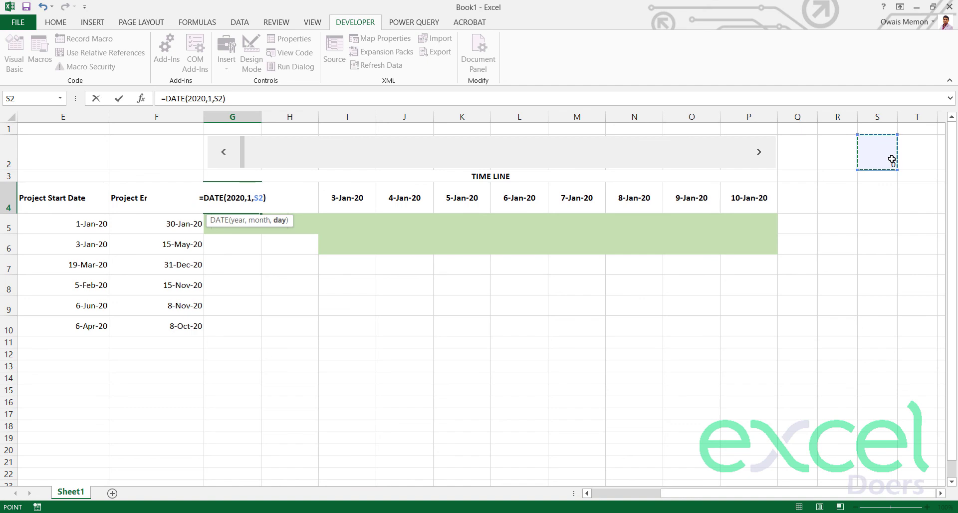
key(Return)
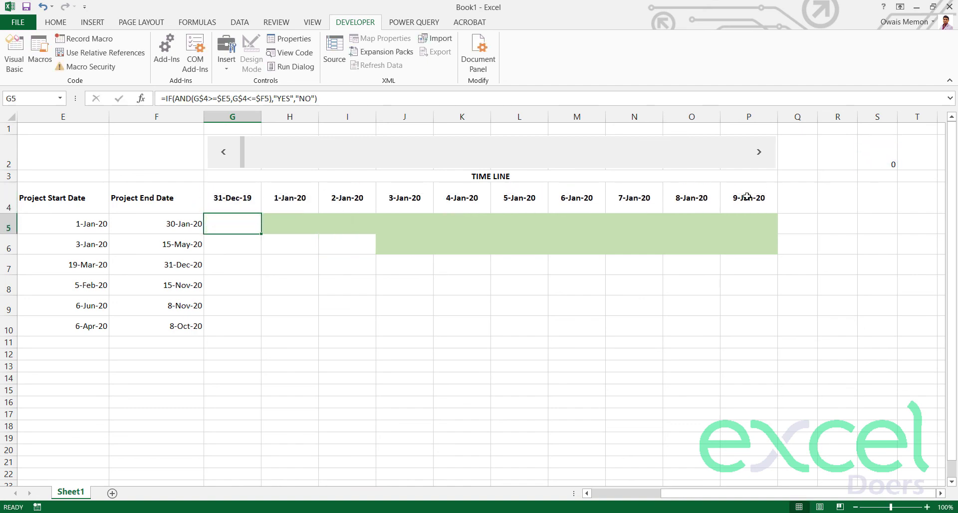
click(394, 327)
click(757, 155)
click(757, 154)
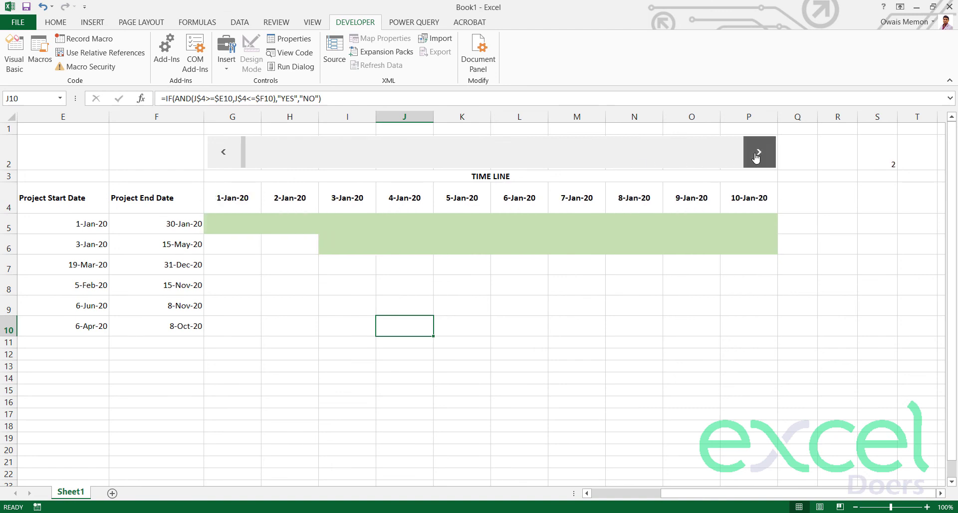
click(757, 154)
click(756, 154)
click(756, 154)
click(756, 154)
click(756, 155)
click(756, 154)
click(756, 155)
click(757, 155)
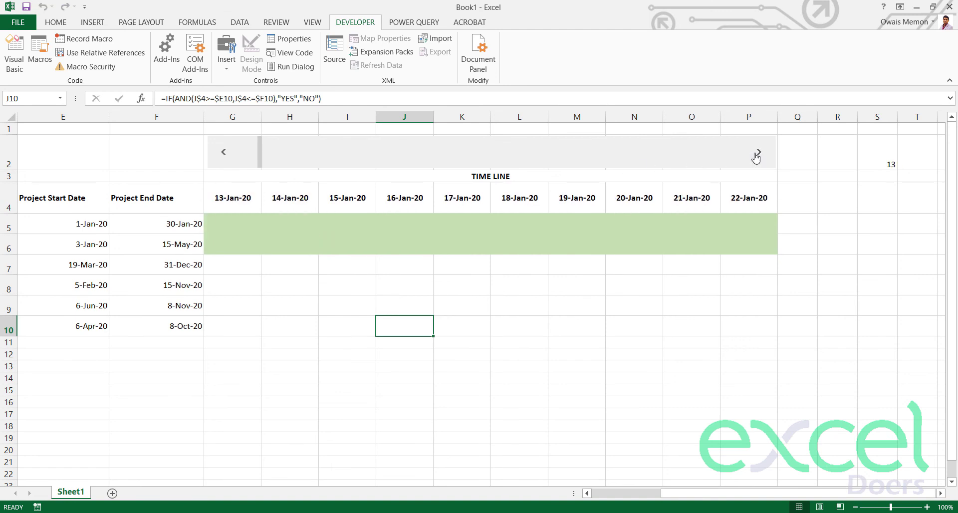
click(756, 155)
click(756, 155)
click(756, 155)
click(756, 155)
click(757, 154)
click(756, 154)
click(757, 155)
click(757, 155)
click(756, 154)
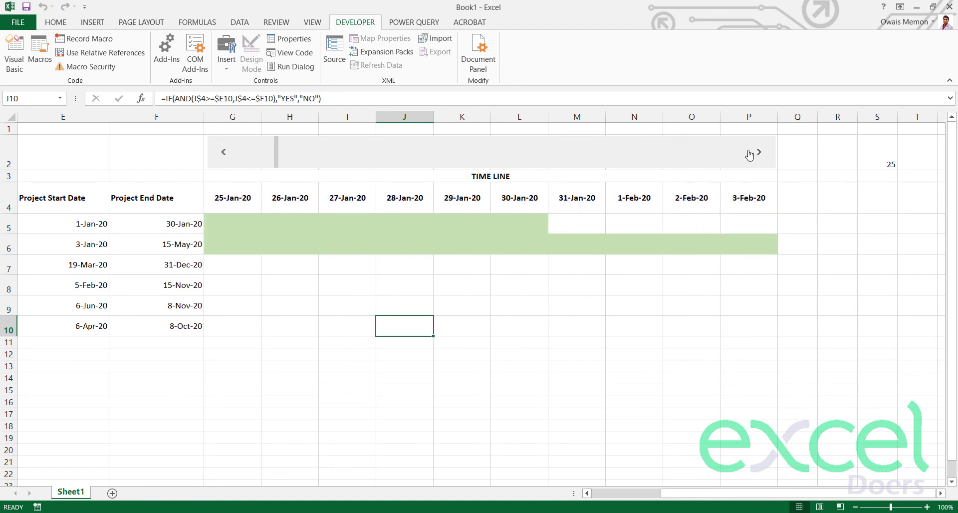
click(767, 155)
click(766, 155)
click(767, 154)
click(767, 155)
click(767, 155)
click(767, 154)
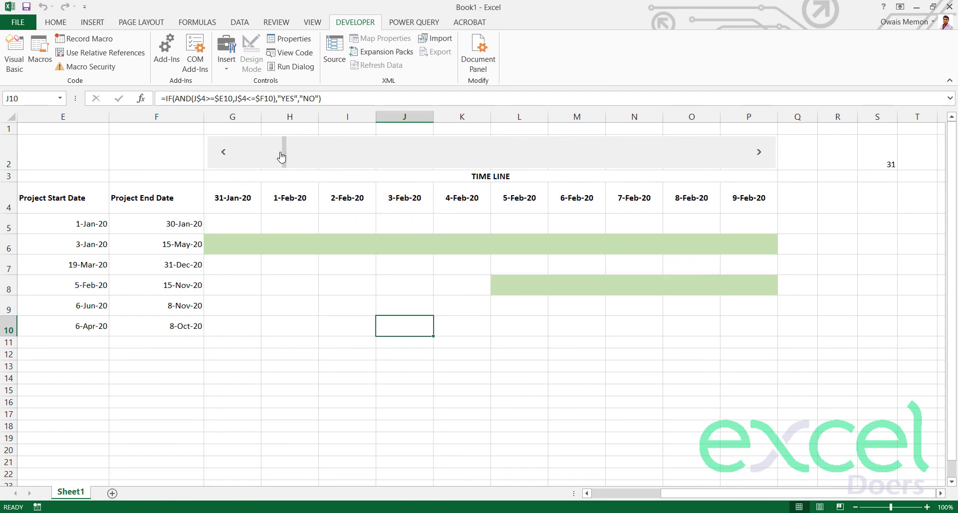
drag(285, 159, 232, 155)
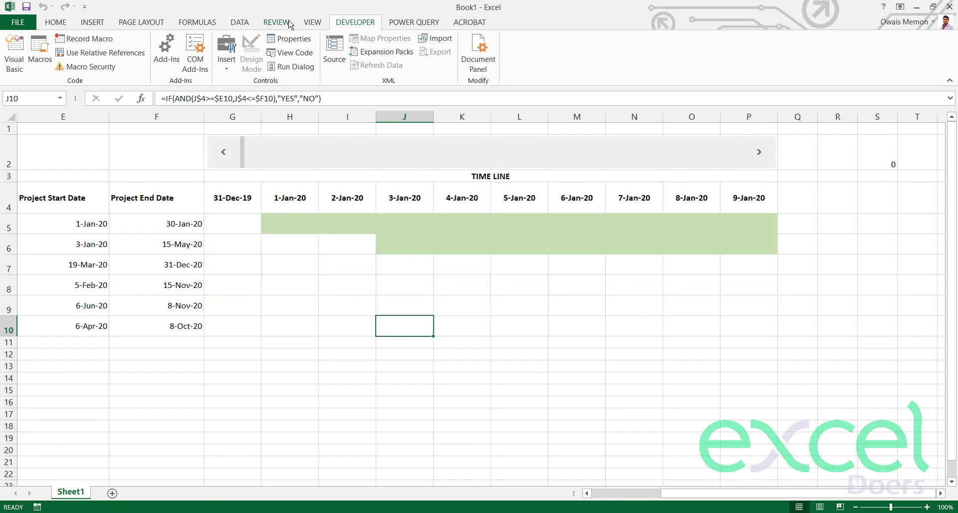
Step: Uncheck Gridlines in the View tab's Show group to hide Sheet1's grid
click(316, 24)
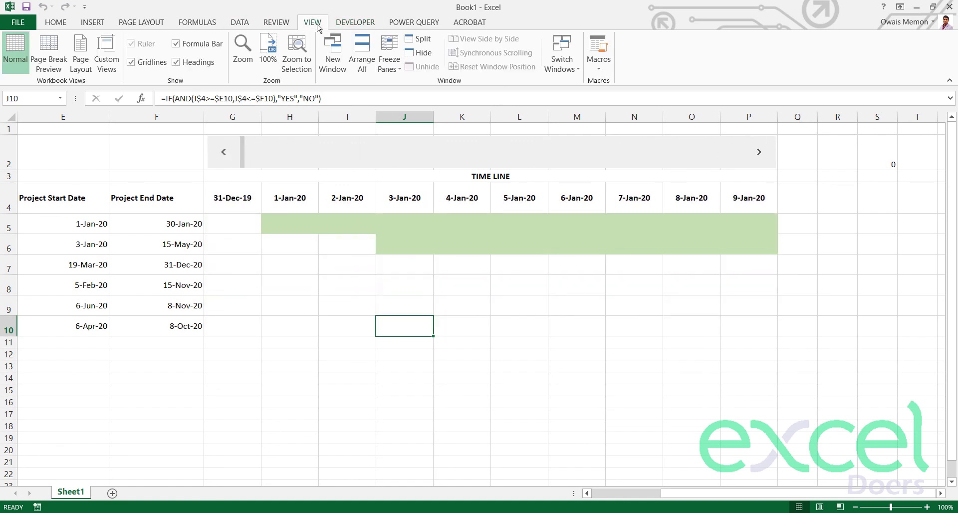
click(150, 70)
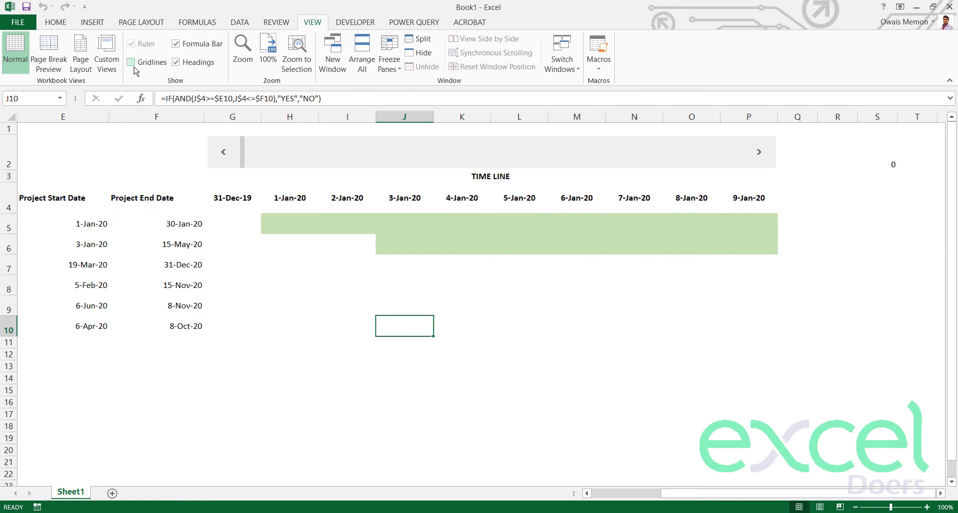
click(116, 161)
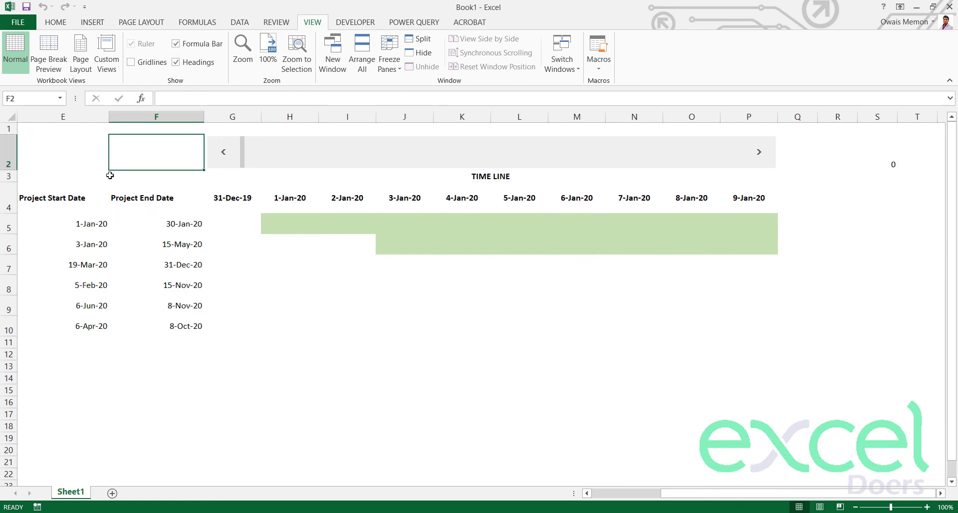
scroll(110, 175, left, 3)
drag(141, 222, 864, 220)
Step: Put a Thick Box Border around each project row from row 5 through row 10
click(55, 22)
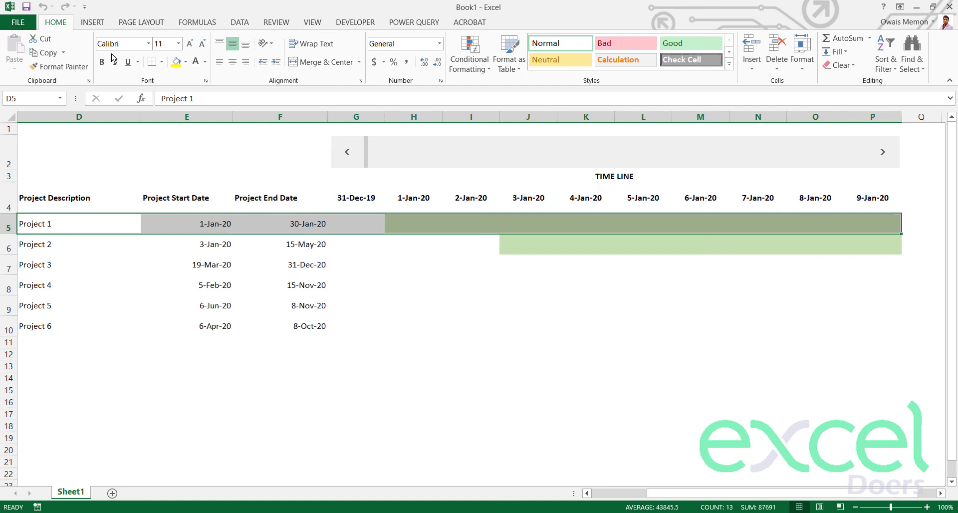
click(165, 62)
click(172, 200)
key(shift+Down)
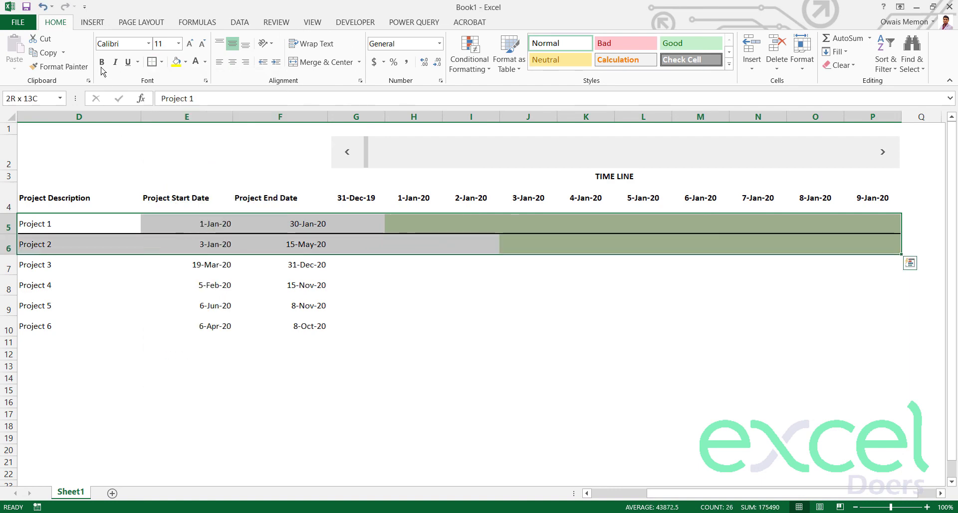
click(153, 62)
key(shift+Down)
click(153, 62)
key(shift+Down)
click(153, 61)
key(shift+Down)
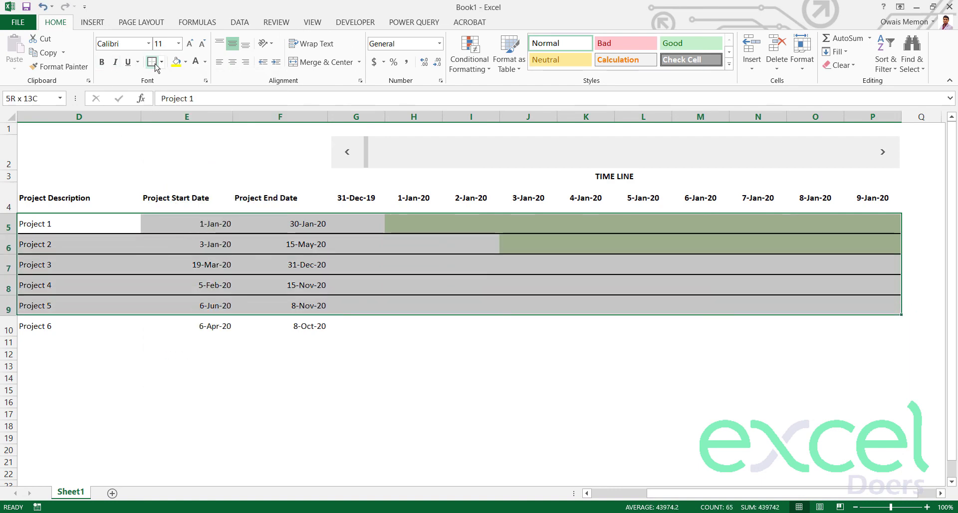
click(153, 62)
key(shift+Down)
click(153, 62)
Step: Apply thick borders to the timeline block, TIME LINE title and column heading cells
drag(382, 208, 861, 320)
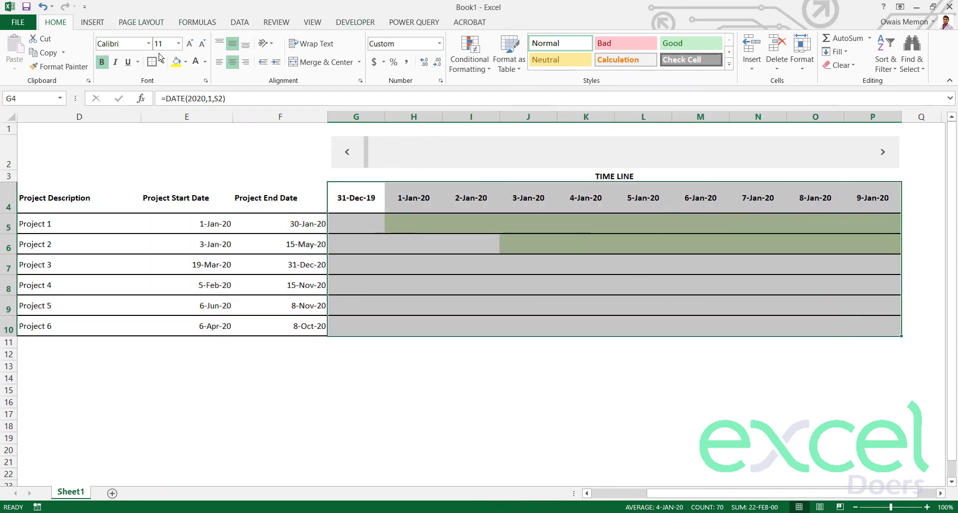
click(429, 177)
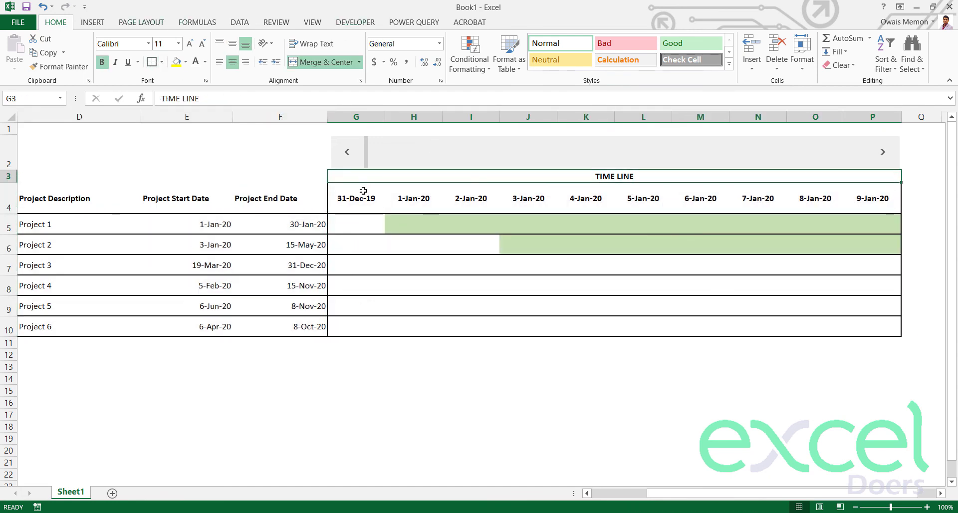
click(313, 198)
key(shift+Left)
key(shift+Left)
key(shift+Left)
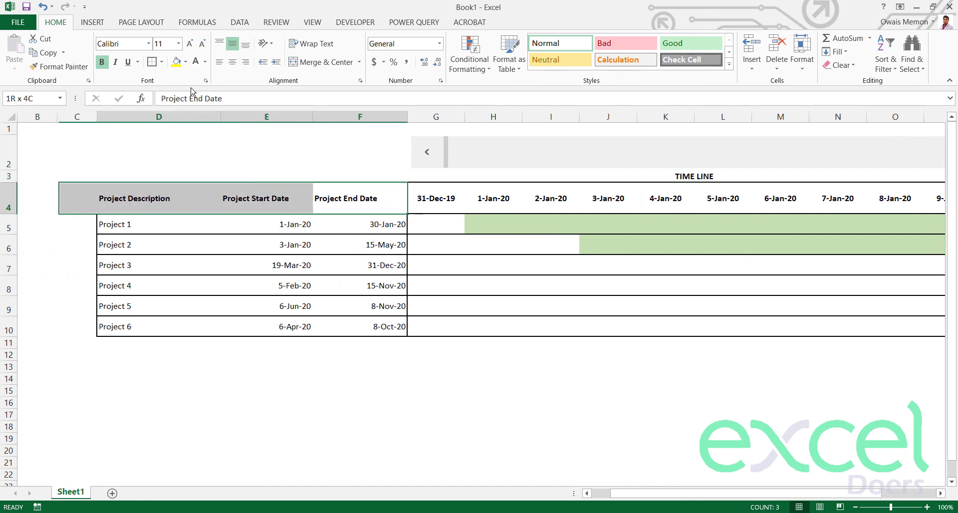
key(Down)
key(Down)
key(Down)
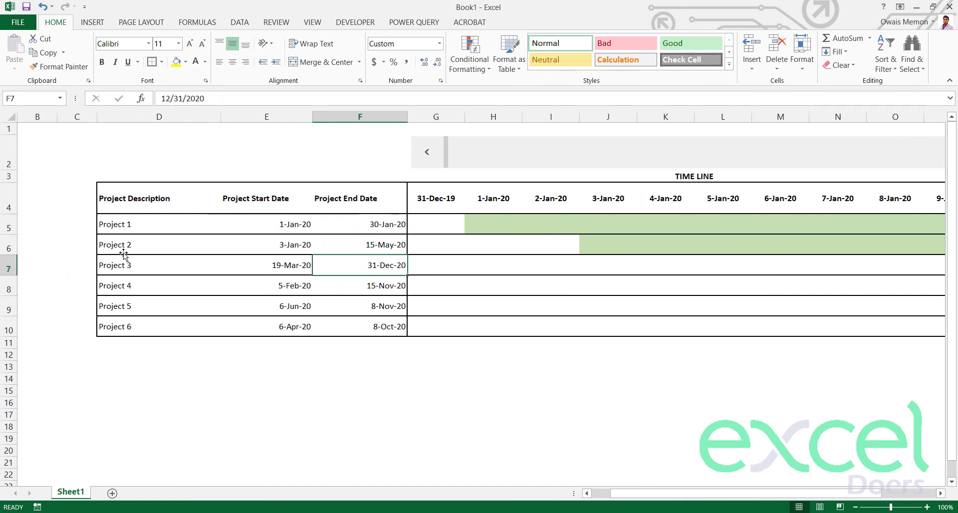
click(124, 253)
key(Right)
key(Right)
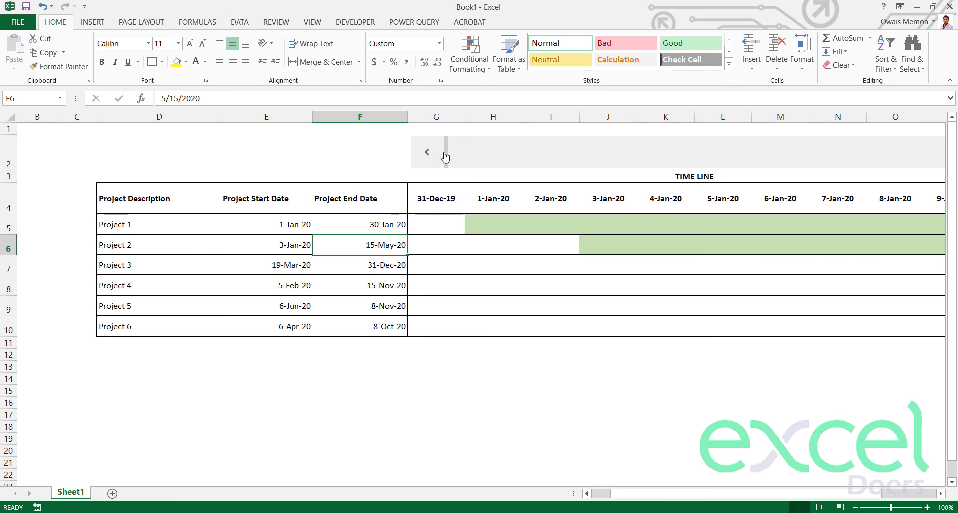
Step: Drag the scroll bar to pan the green bars through 2020 into January 2021
drag(454, 157, 943, 163)
click(757, 156)
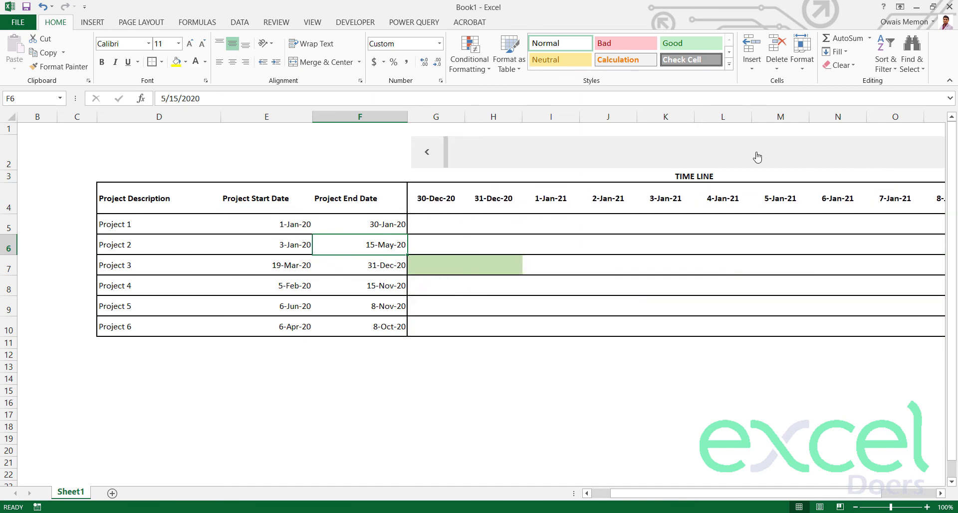
drag(930, 150, 437, 146)
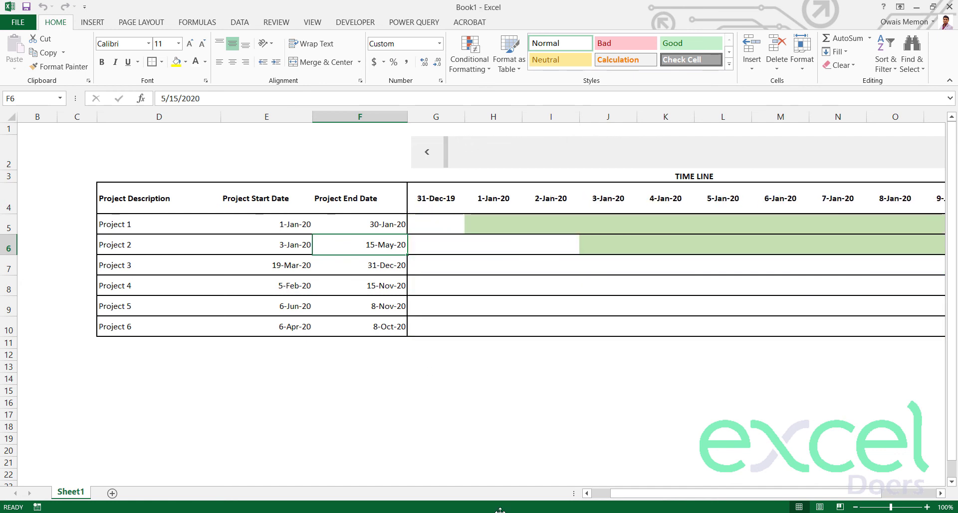
Step: Zoom out to 80% and hide column S, which holds the scroll value
click(855, 508)
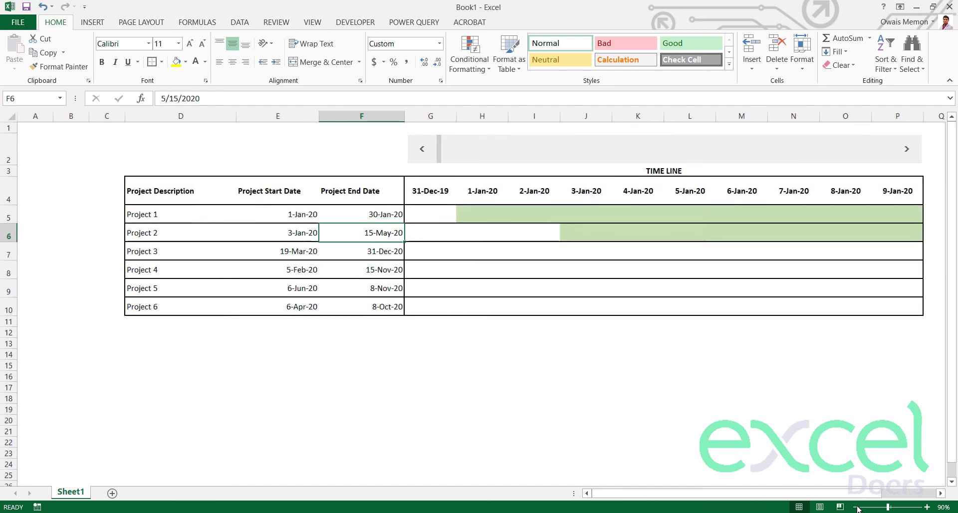
click(855, 507)
drag(388, 147, 415, 146)
click(898, 152)
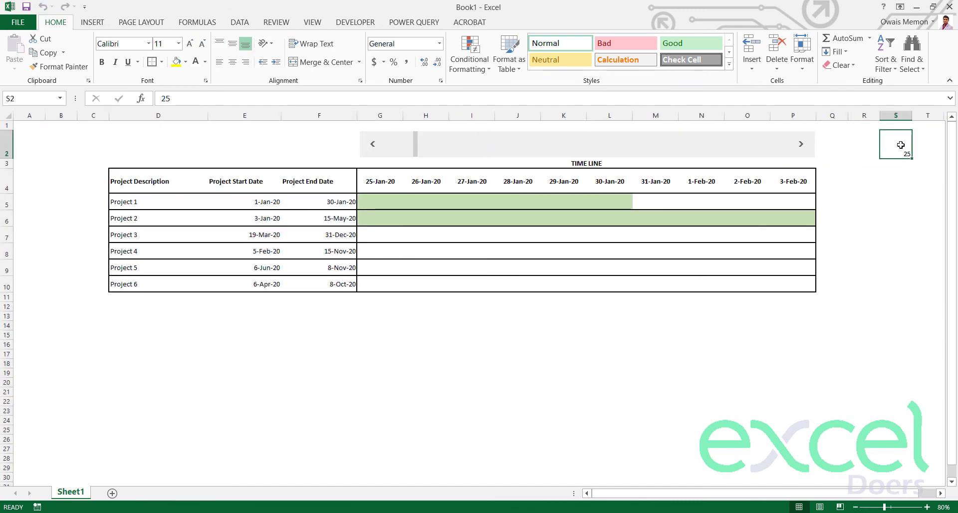
click(909, 114)
right_click(905, 112)
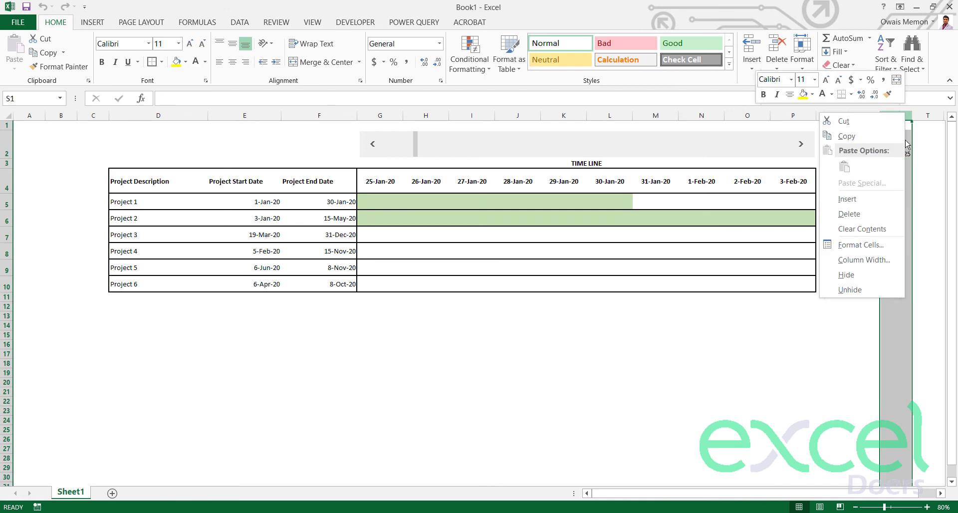
click(854, 278)
click(747, 325)
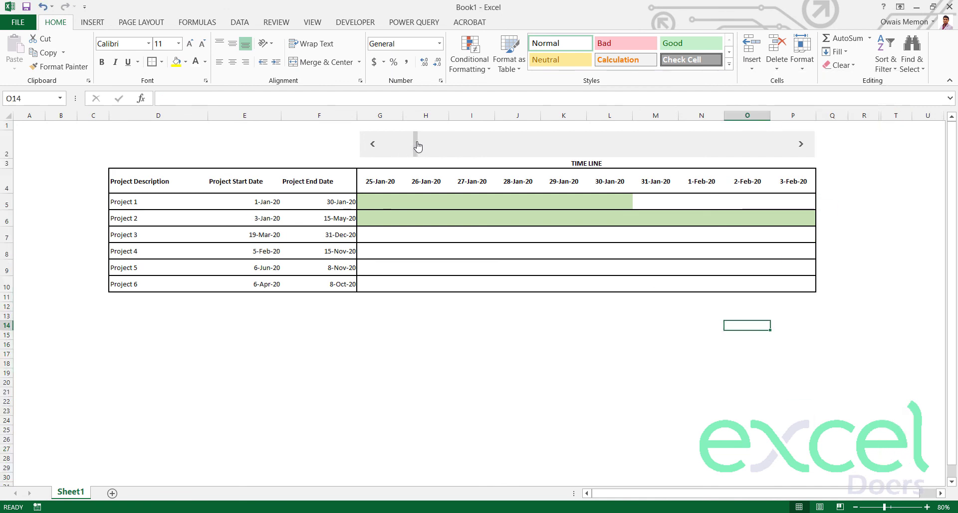
Step: Drag the scroll bar until the timeline shows 26-Mar-20 to 4-Apr-20
drag(415, 144, 717, 133)
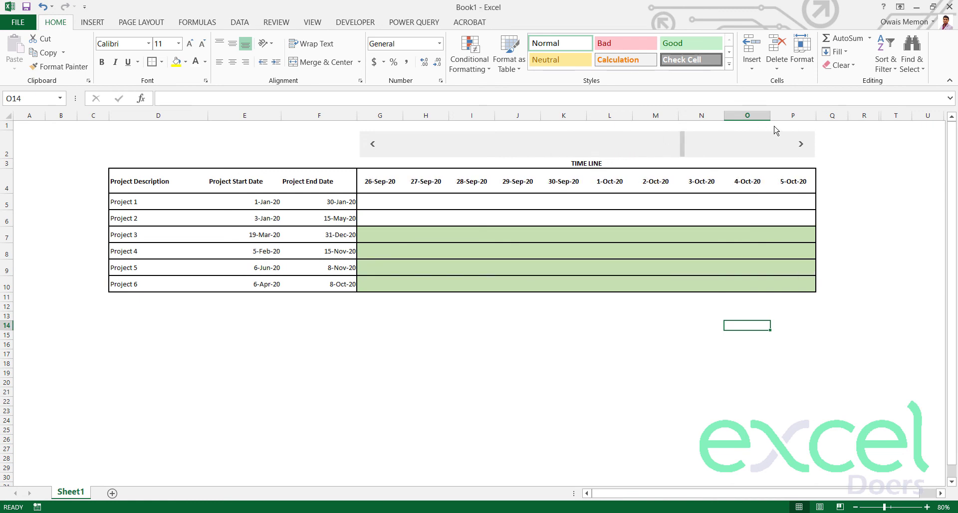
drag(791, 143, 530, 134)
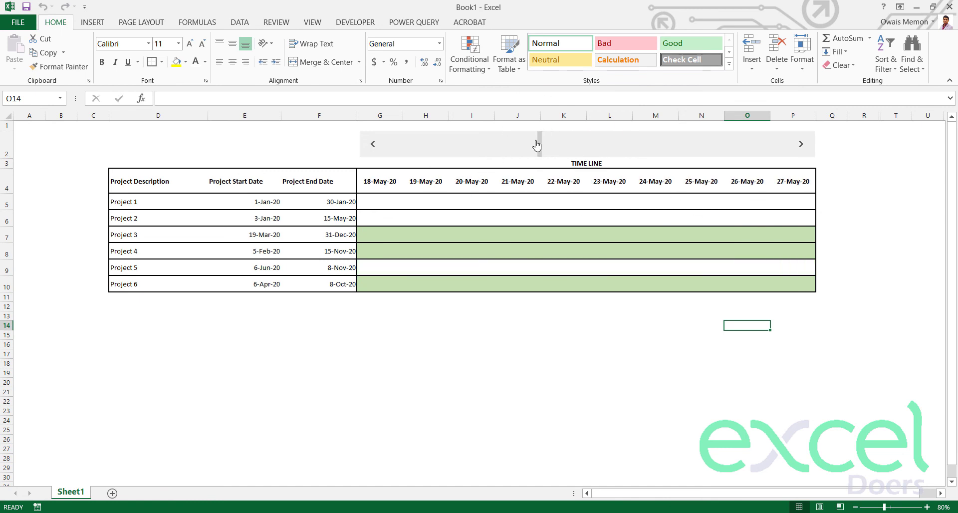
drag(539, 147, 482, 144)
click(479, 142)
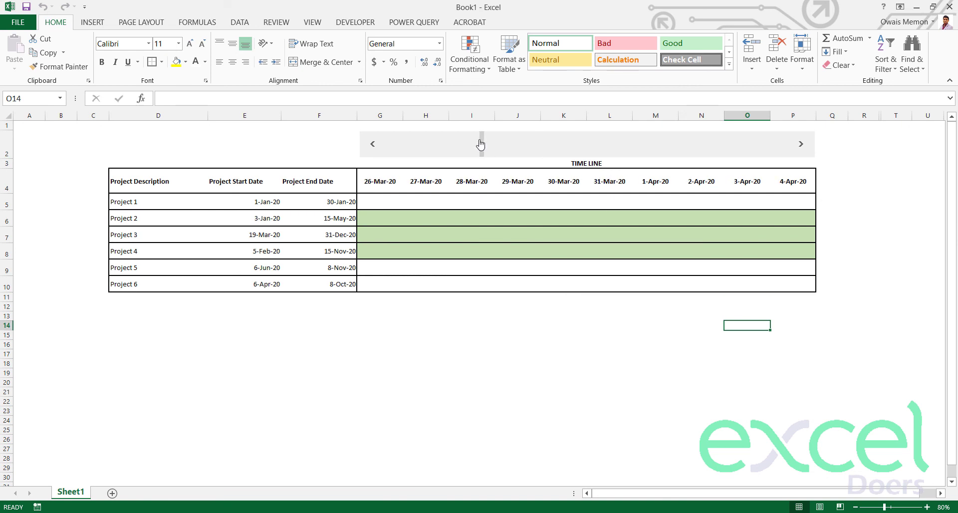